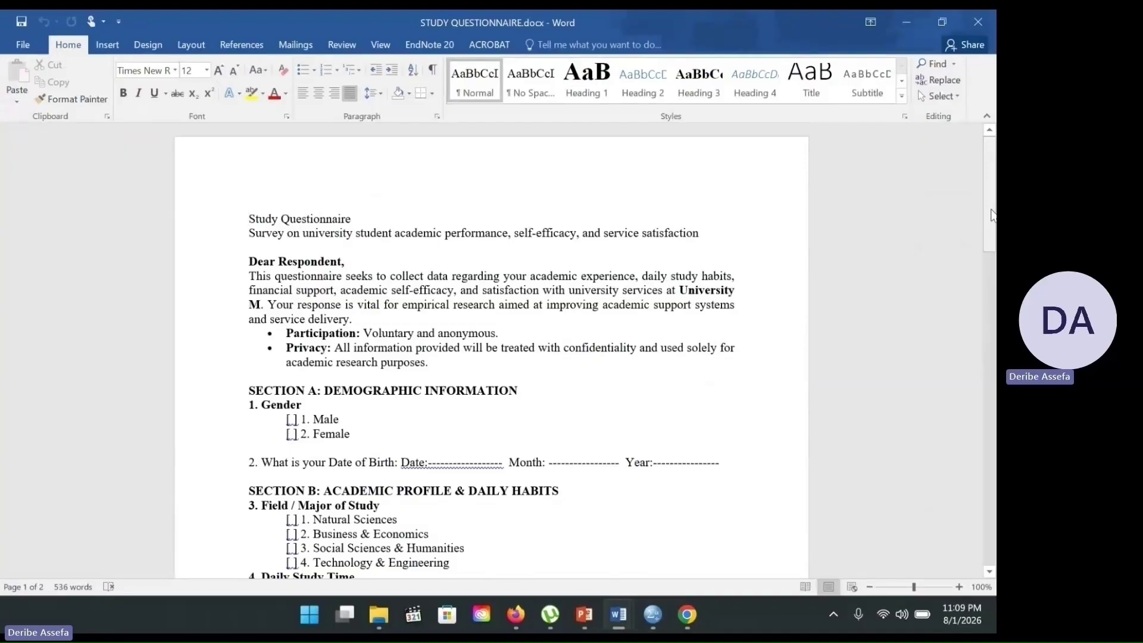
Read through the study questionnaire from the demographic section to the self-efficacy scale and biography question
drag(992, 216, 992, 267)
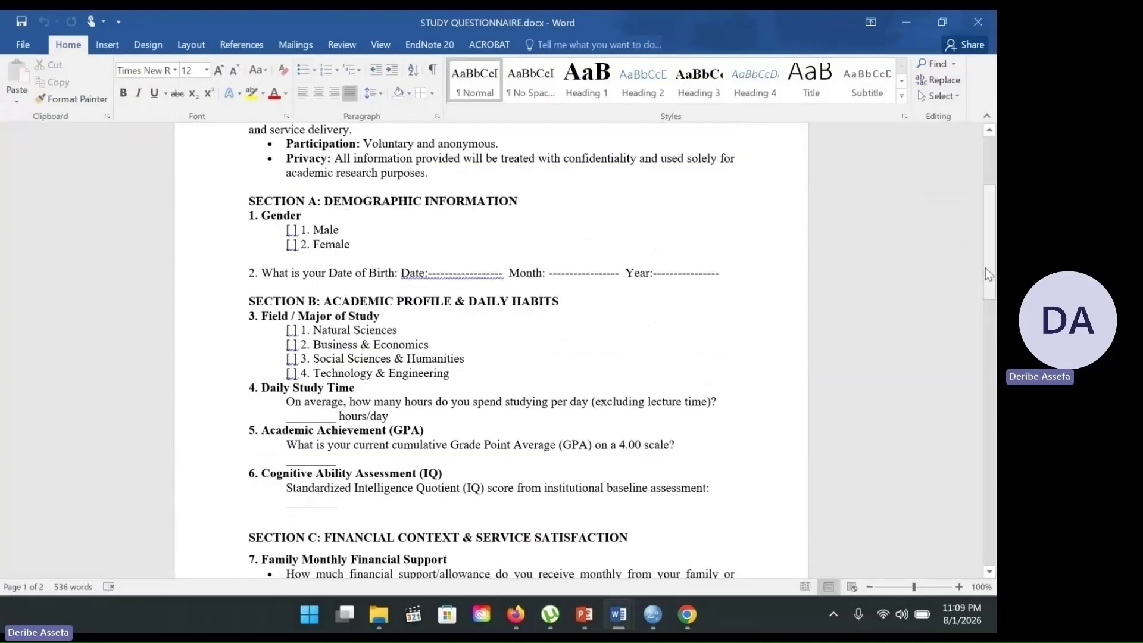
drag(992, 254, 992, 344)
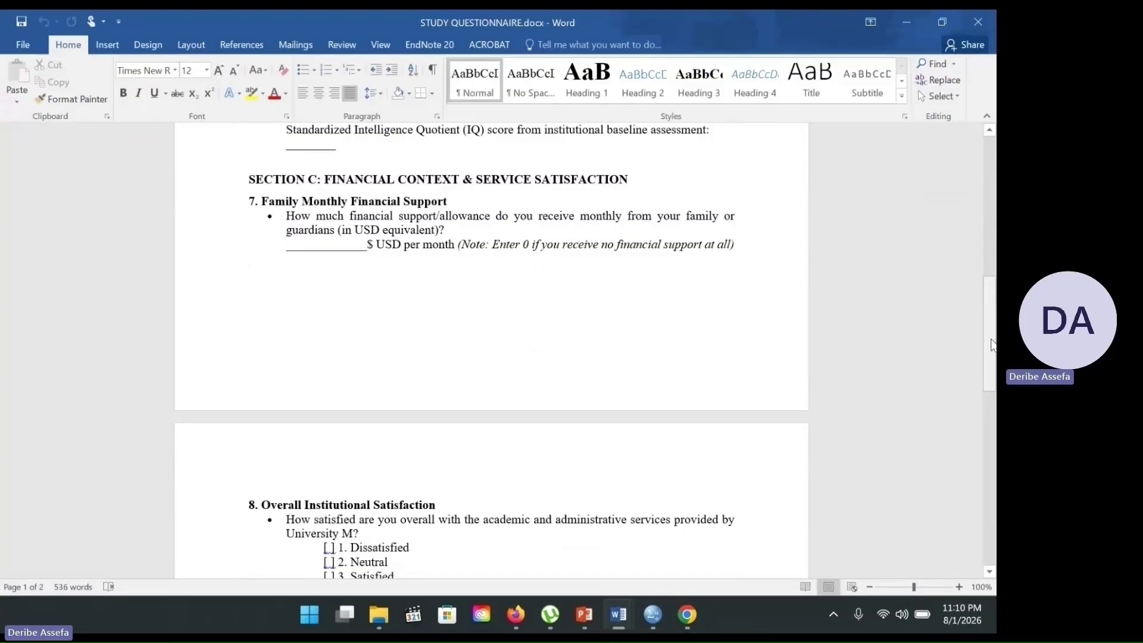
drag(992, 344, 991, 457)
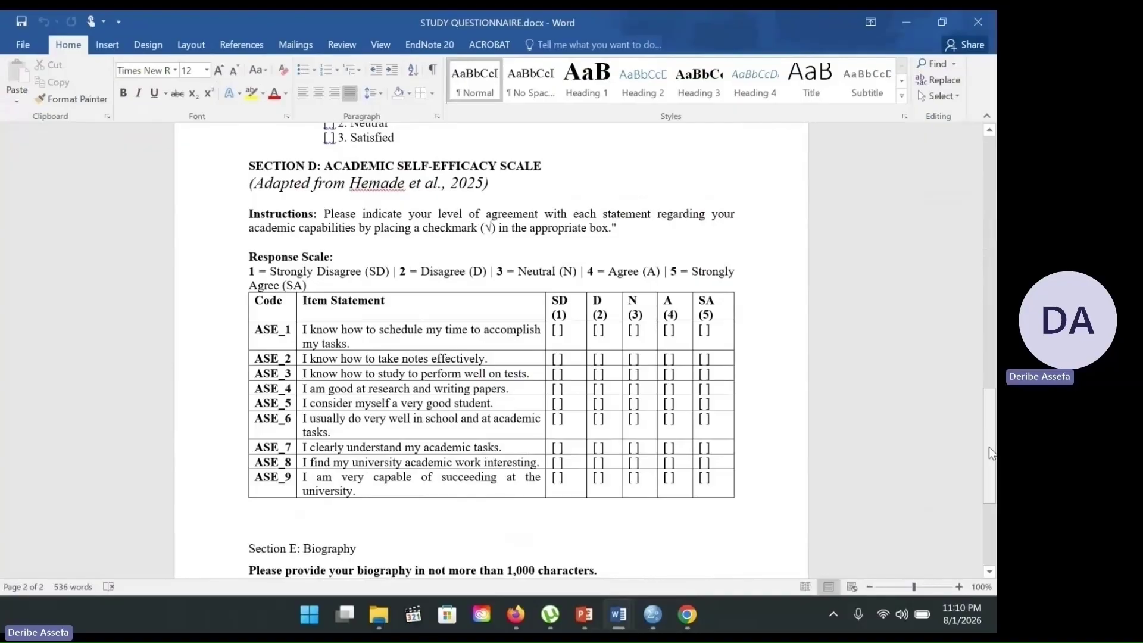
drag(991, 451, 992, 494)
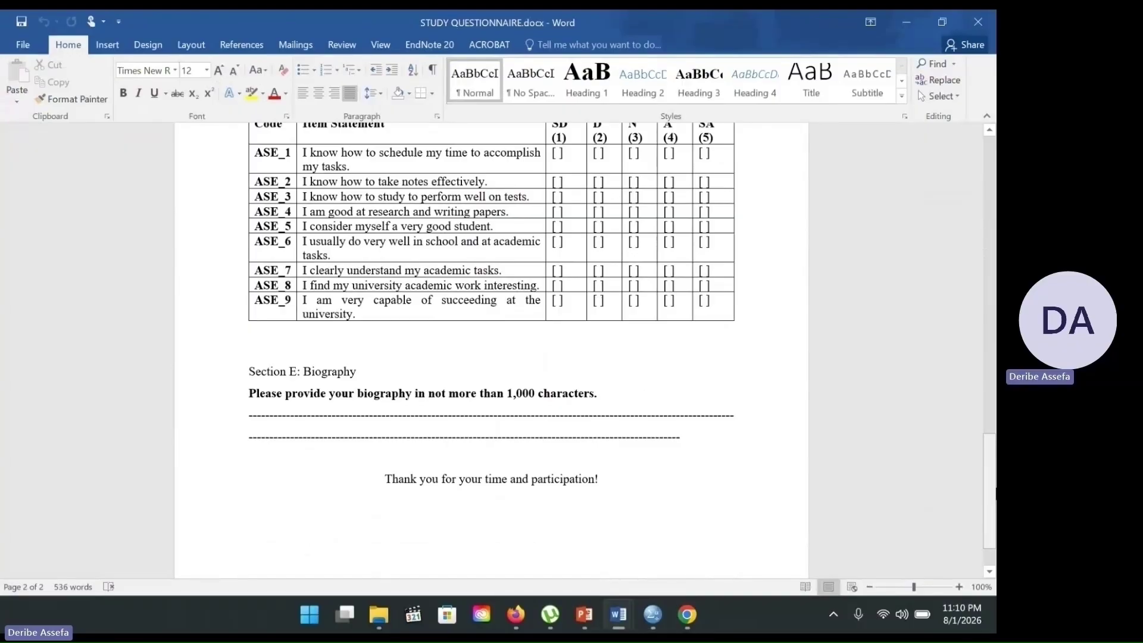
drag(993, 494, 993, 168)
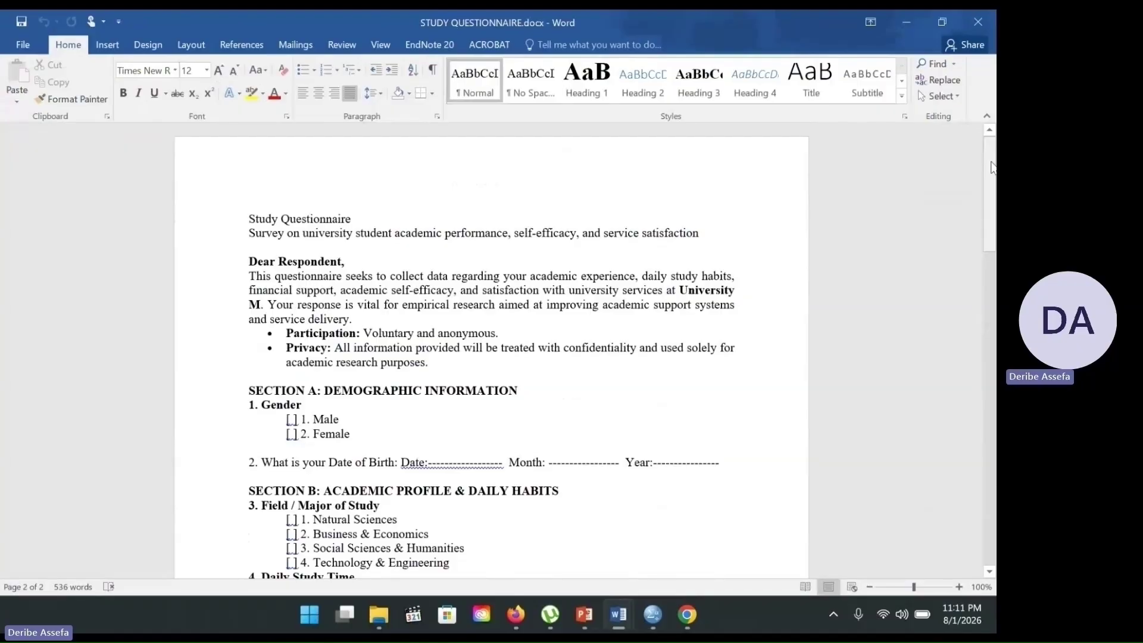
Switch to the codebook document and examine the variable name, type, description and values columns of its table
key(alt+Tab)
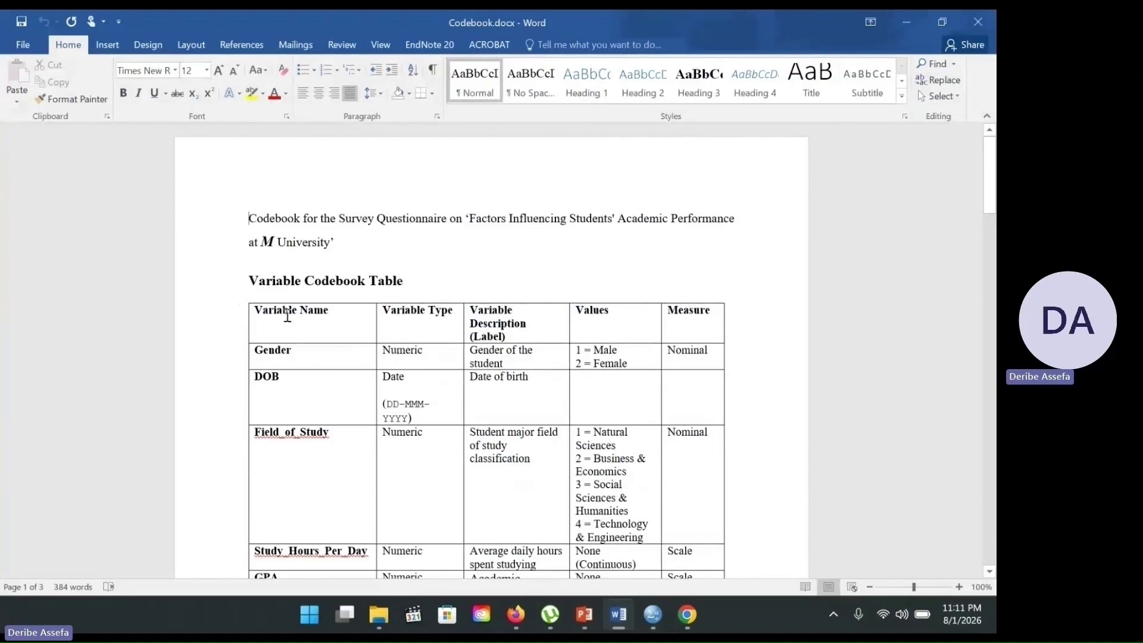
click(417, 310)
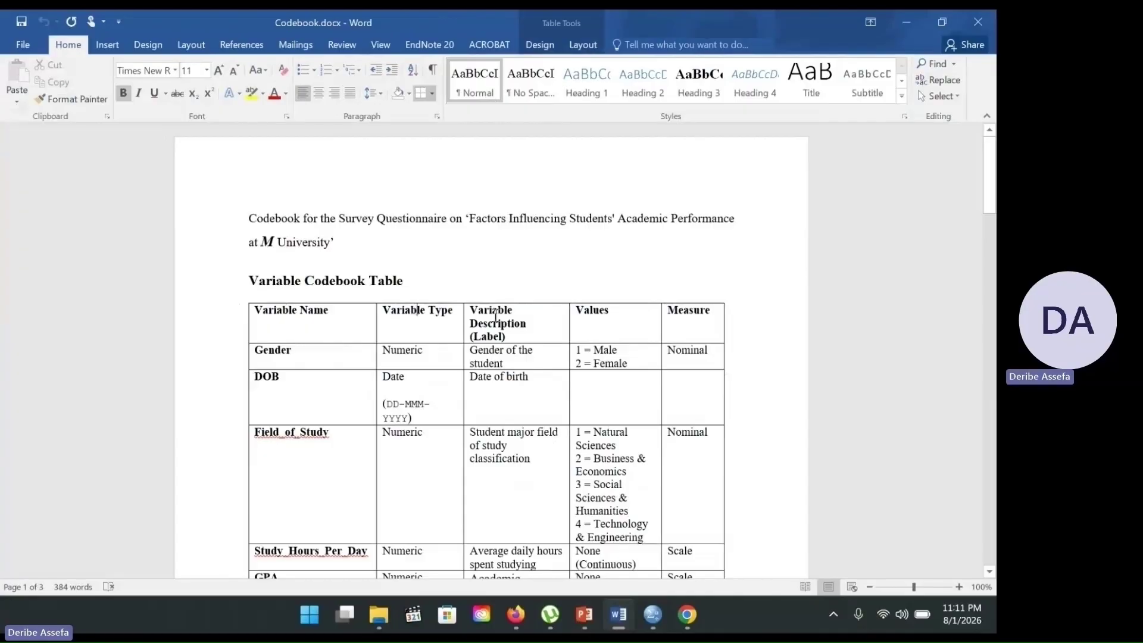
drag(531, 334, 453, 315)
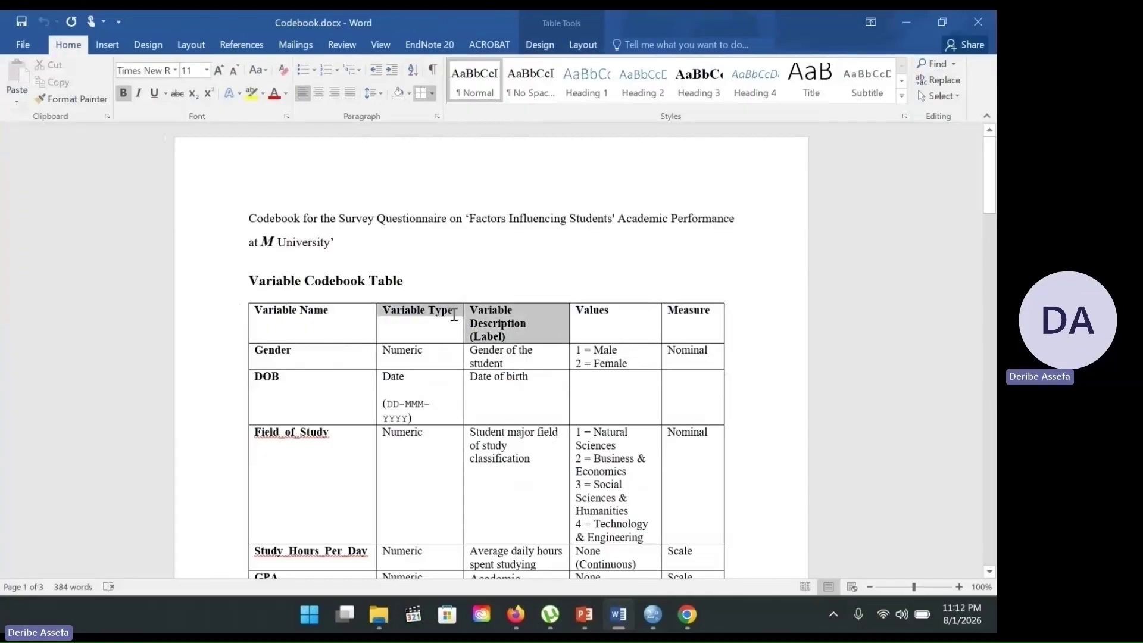
click(623, 314)
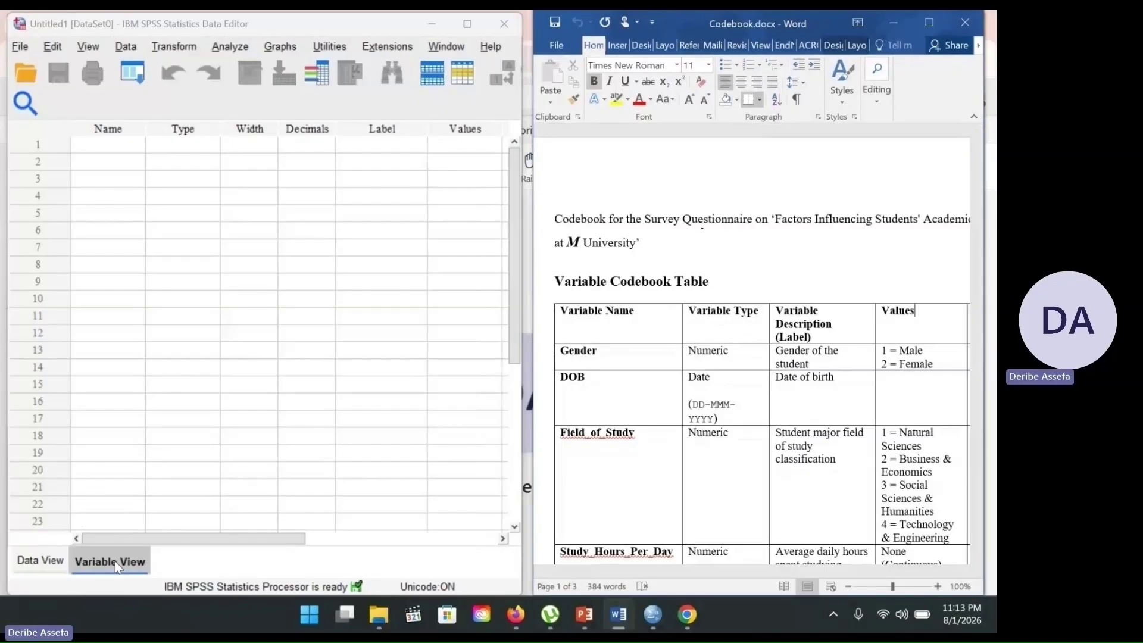
In the SPSS Variable View, name the first variable Gender, as listed in the codebook
click(40, 162)
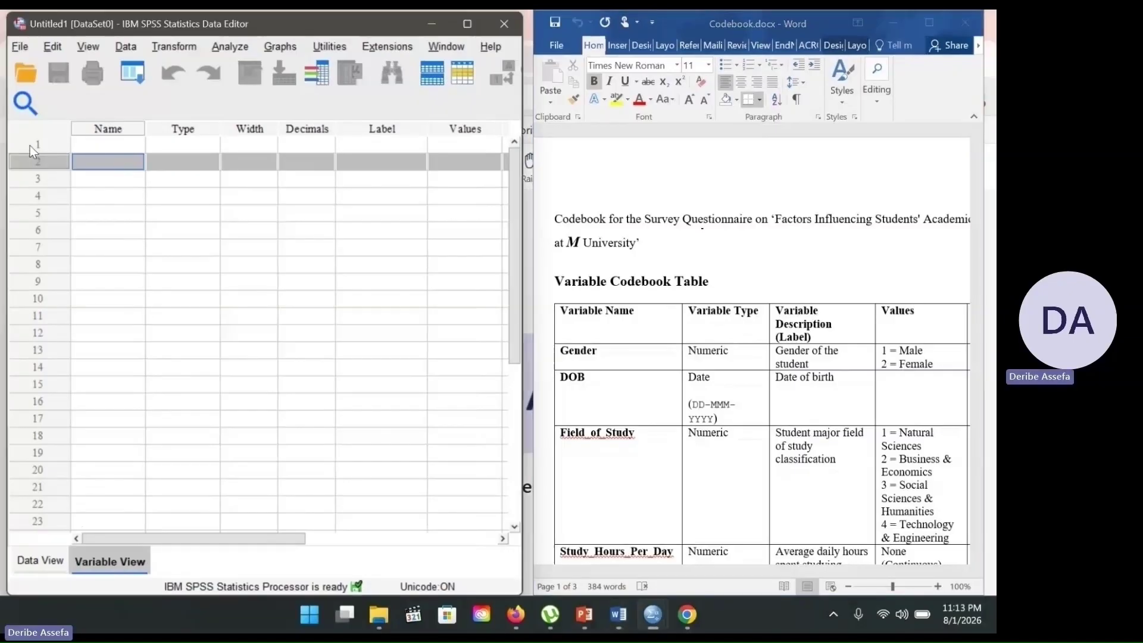
click(37, 145)
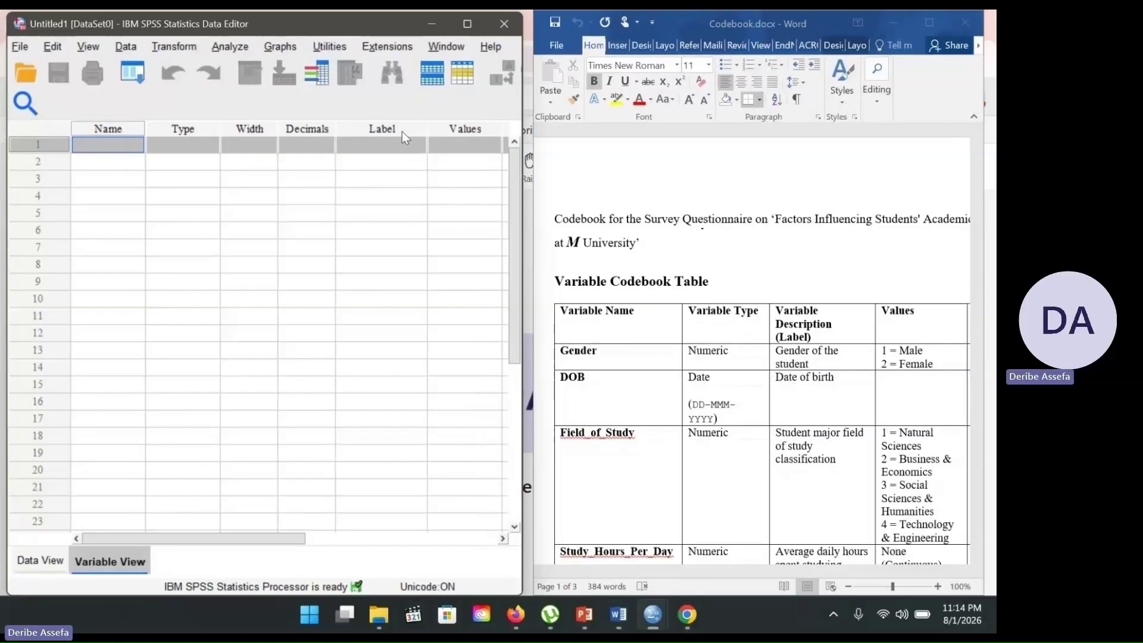
double_click(88, 145)
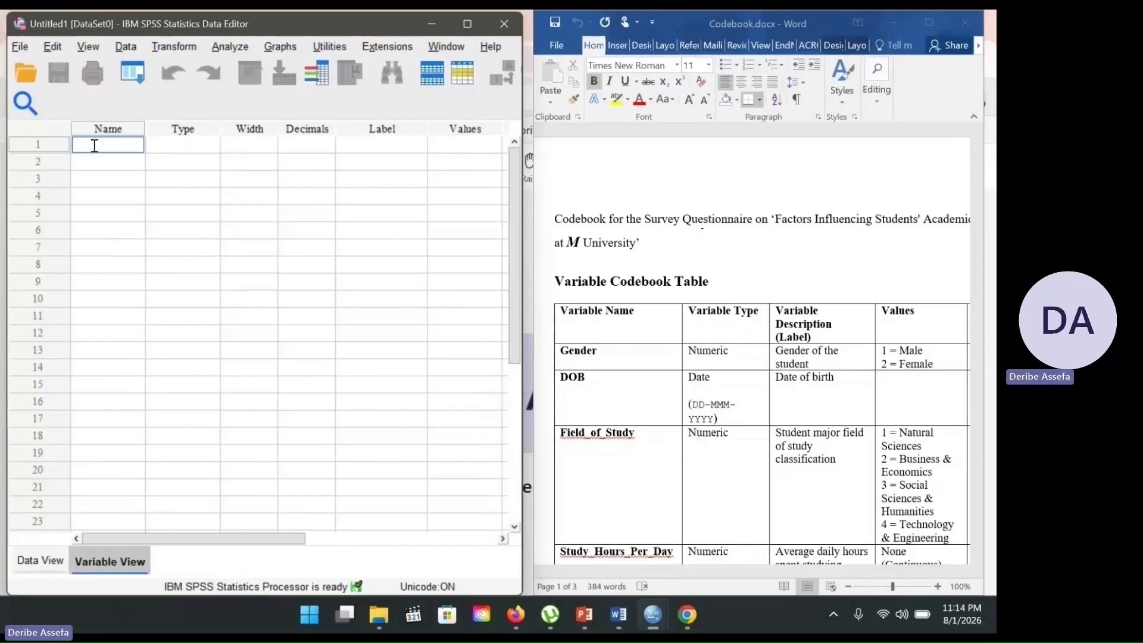
click(606, 351)
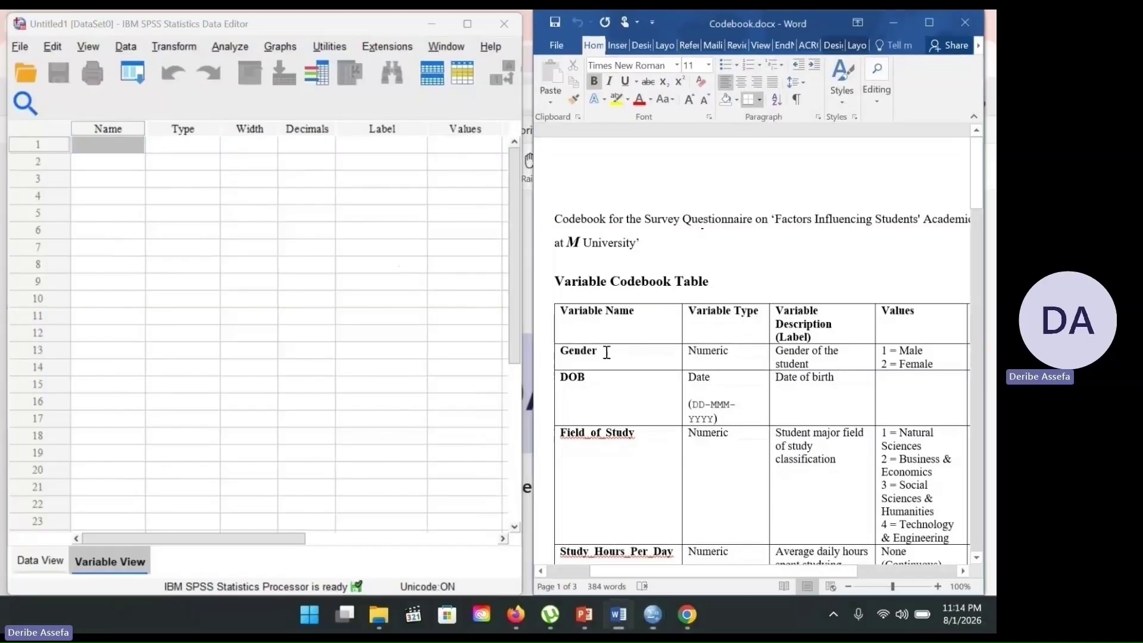
click(98, 144)
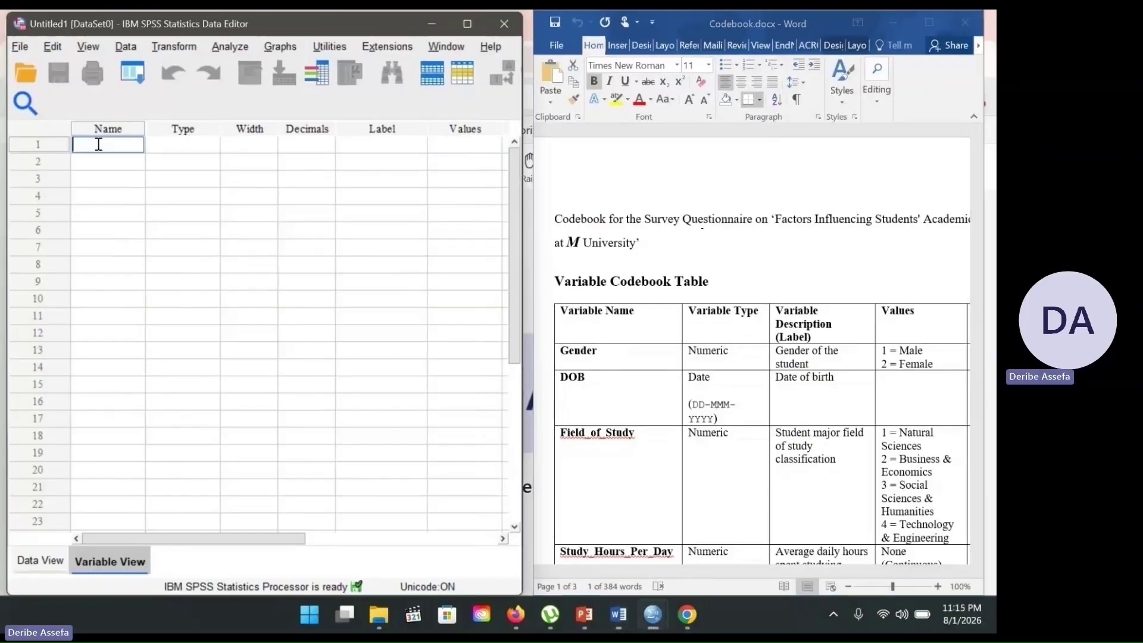
text(Gender)
Confirm Numeric as the variable type for Gender and check its value codes in the codebook
click(197, 153)
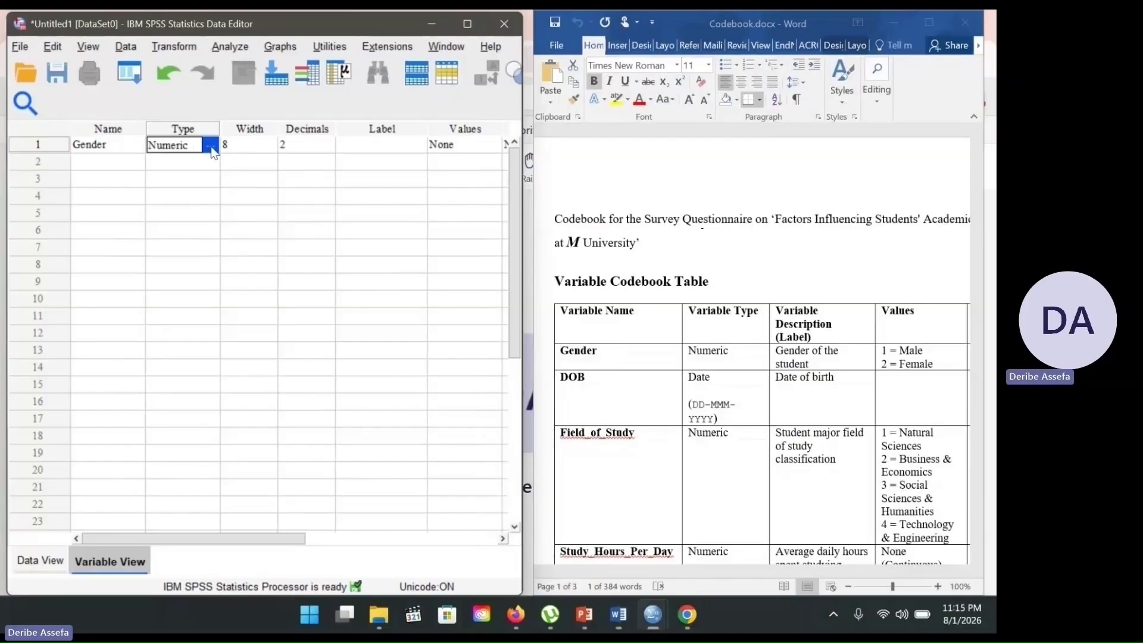
click(212, 147)
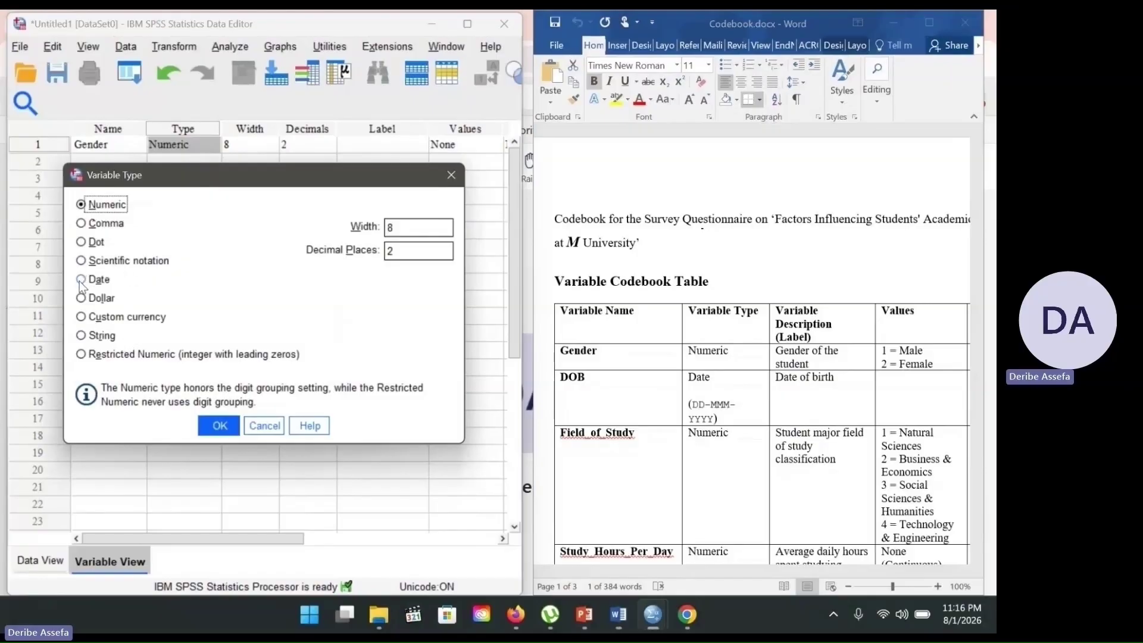
key(Return)
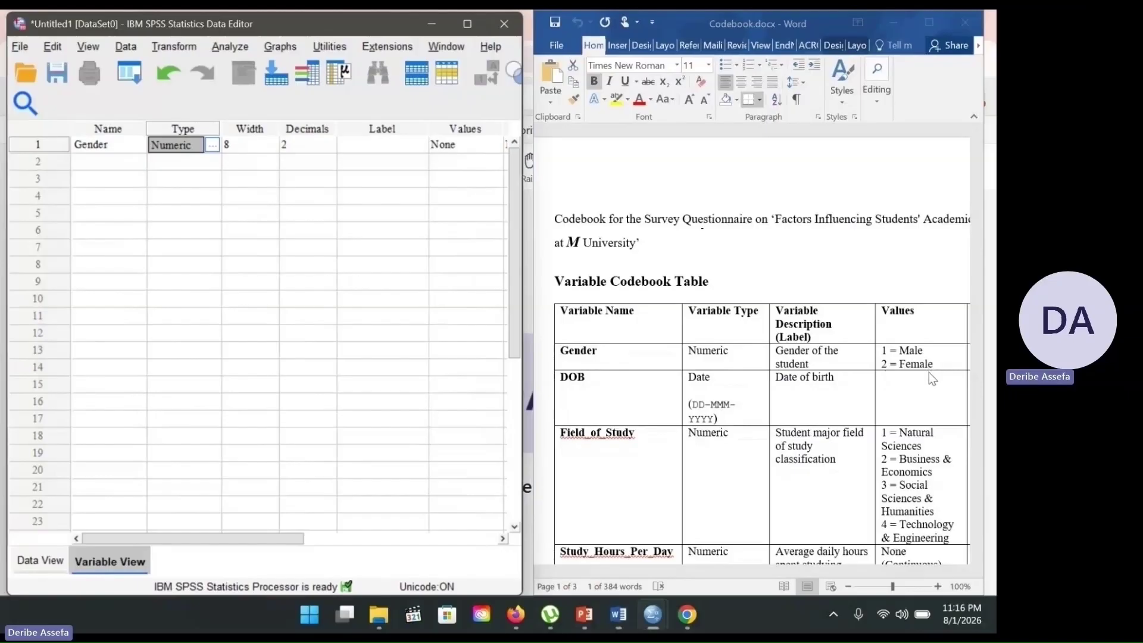
mouse_move(885, 351)
mouse_down()
mouse_move(940, 365)
mouse_move(888, 364)
mouse_move(881, 350)
mouse_up()
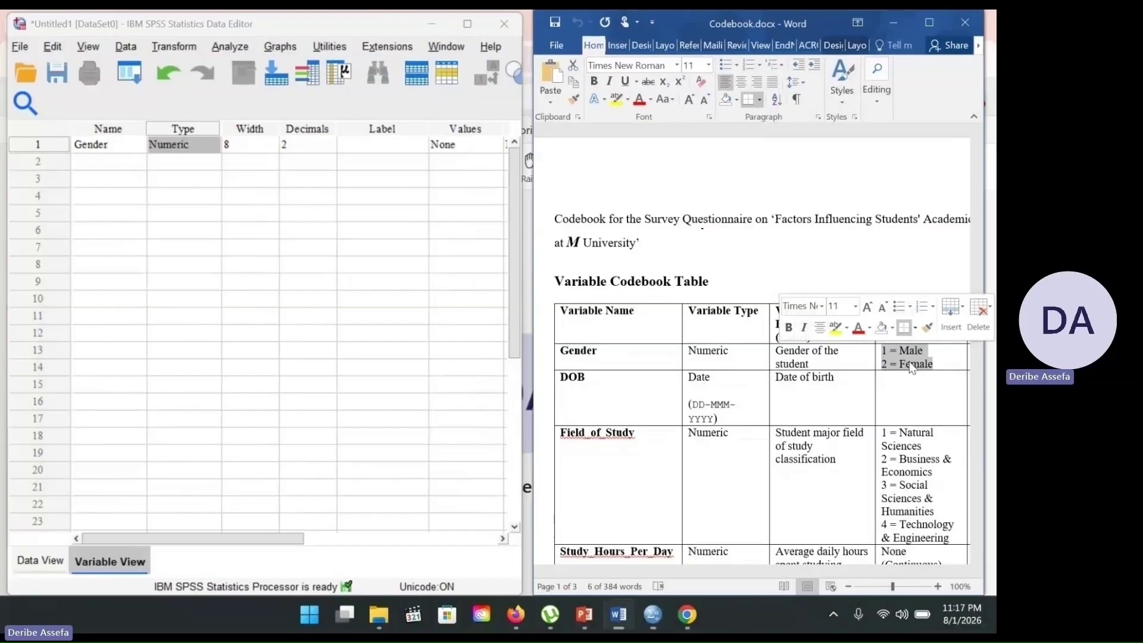
Set the number of decimals for the Gender variable to 0
click(243, 143)
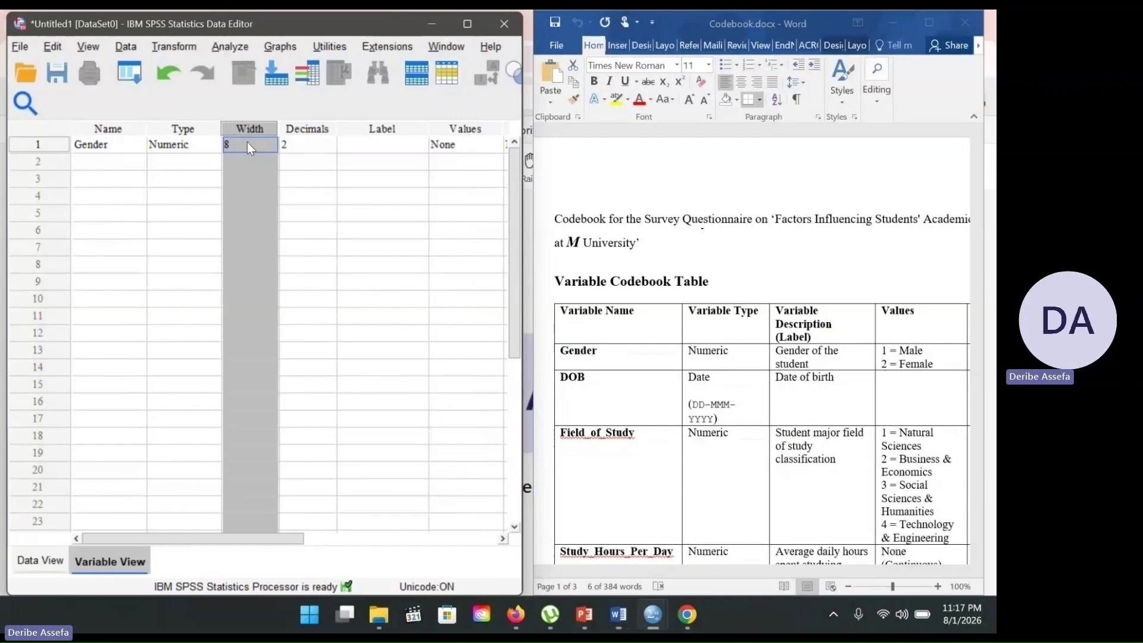
click(312, 136)
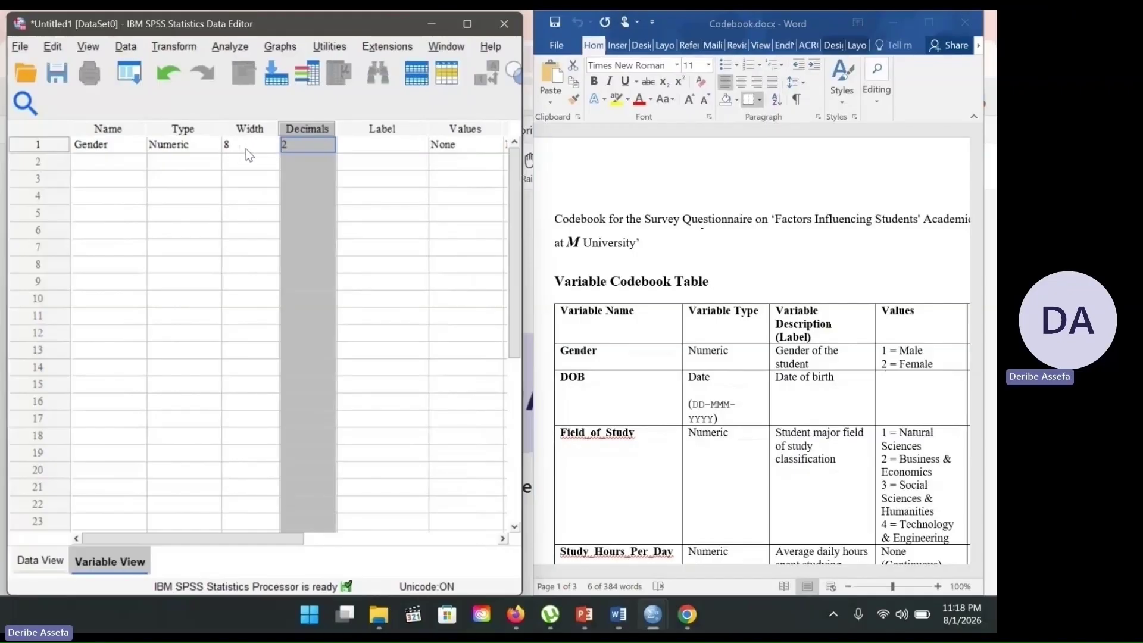
click(306, 144)
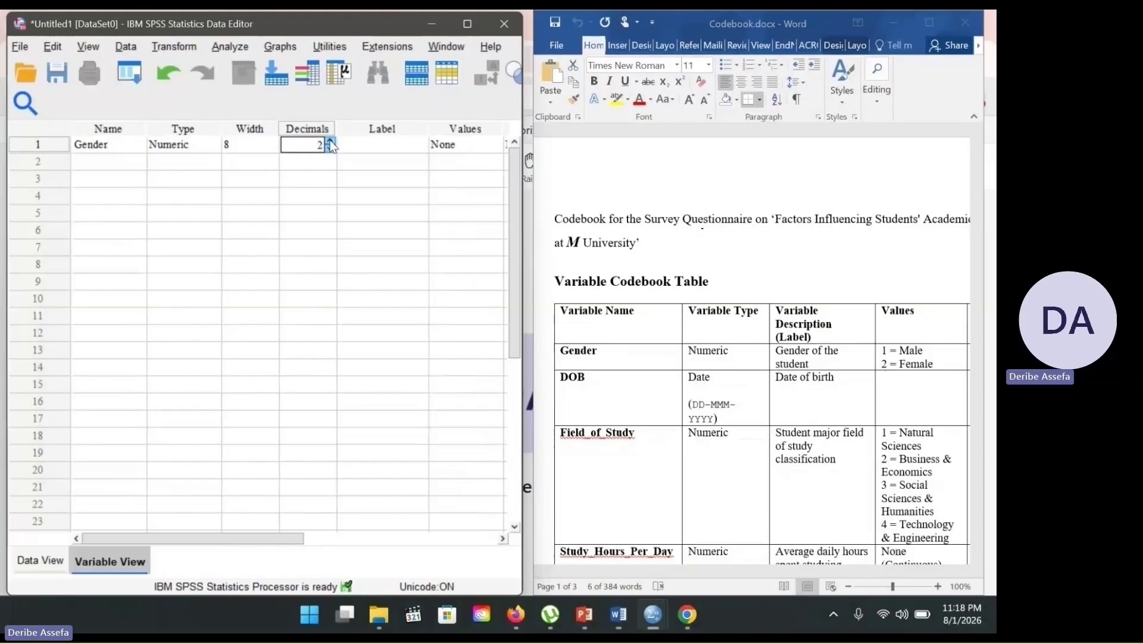
click(365, 144)
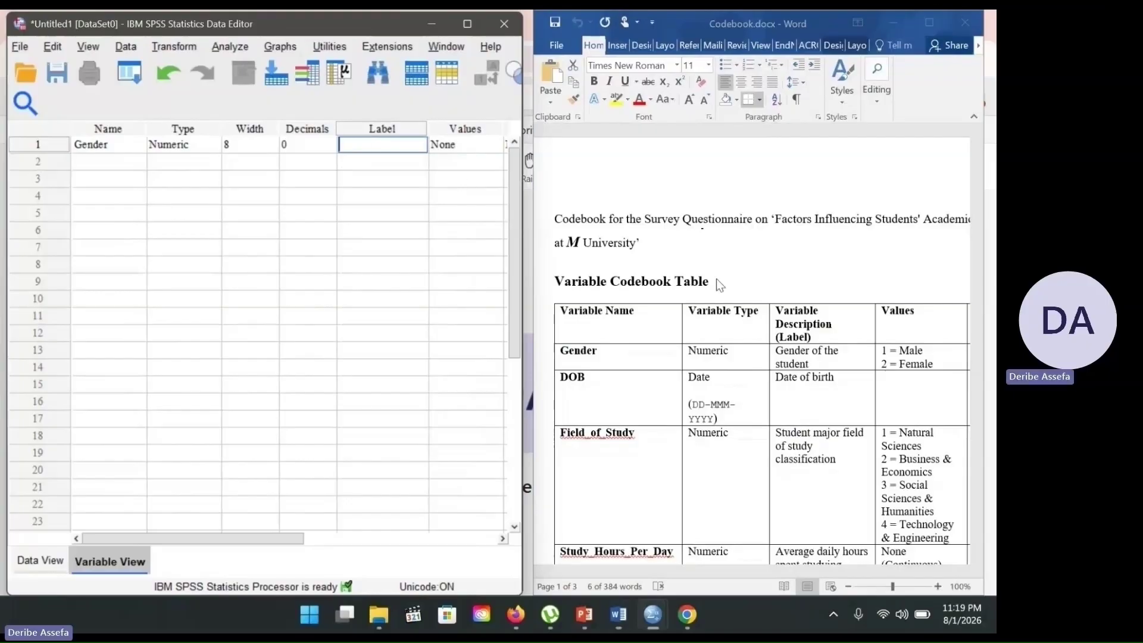
Copy the description "Gender of the student" from the codebook into the Gender variable's label
drag(776, 351, 814, 360)
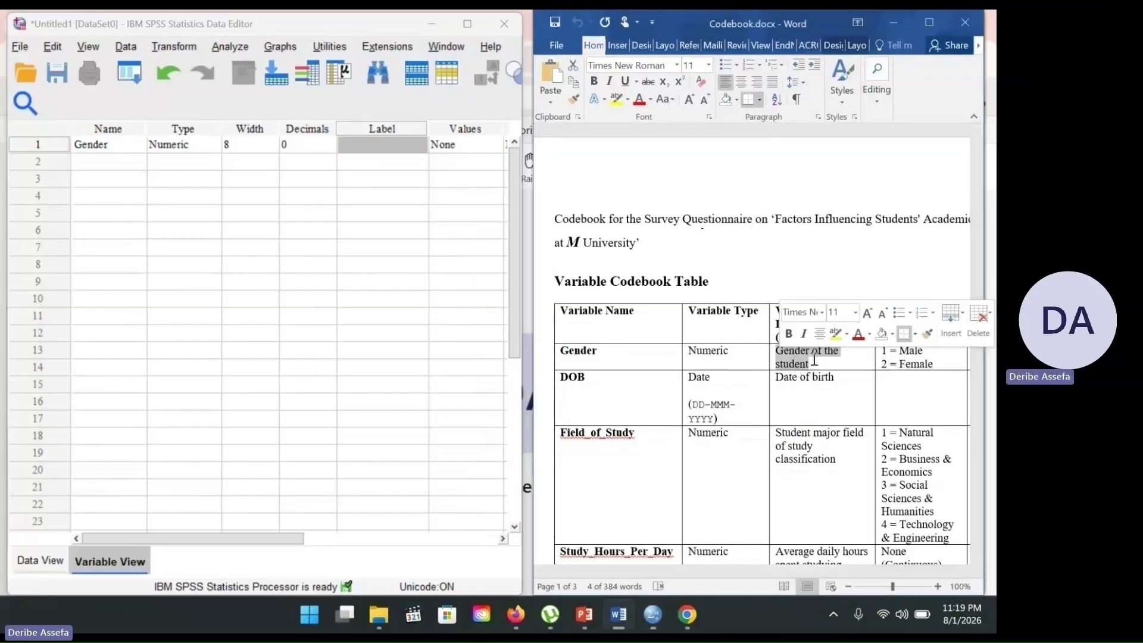
key(ctrl+c)
click(381, 145)
key(ctrl+v)
key(Tab)
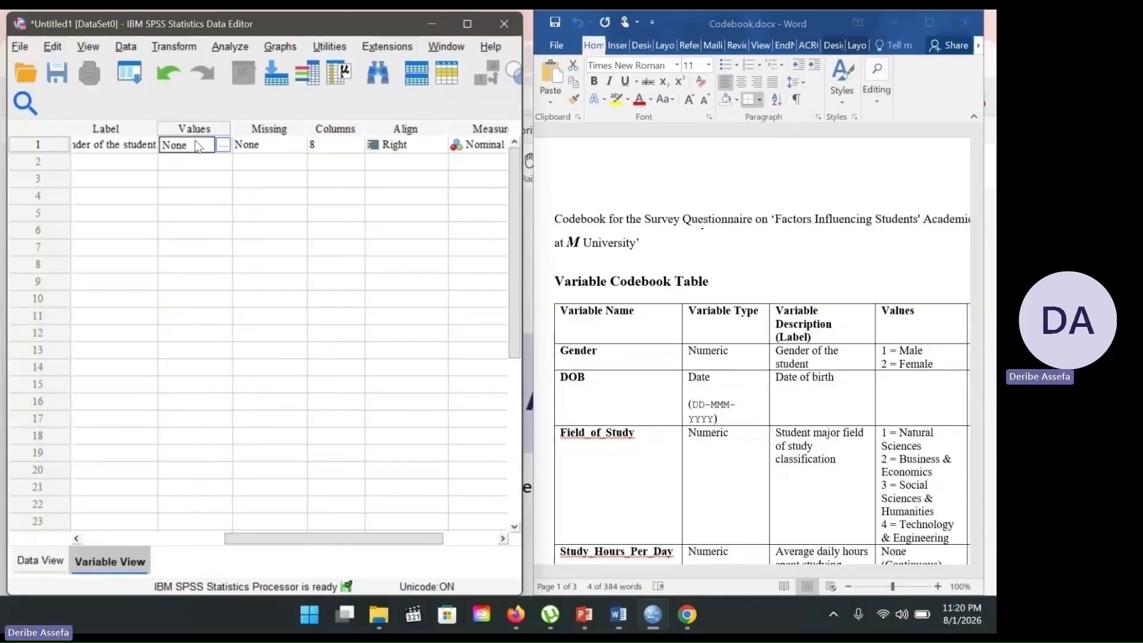
Define the Gender value labels as 1 = Male and 2 = Female
click(224, 146)
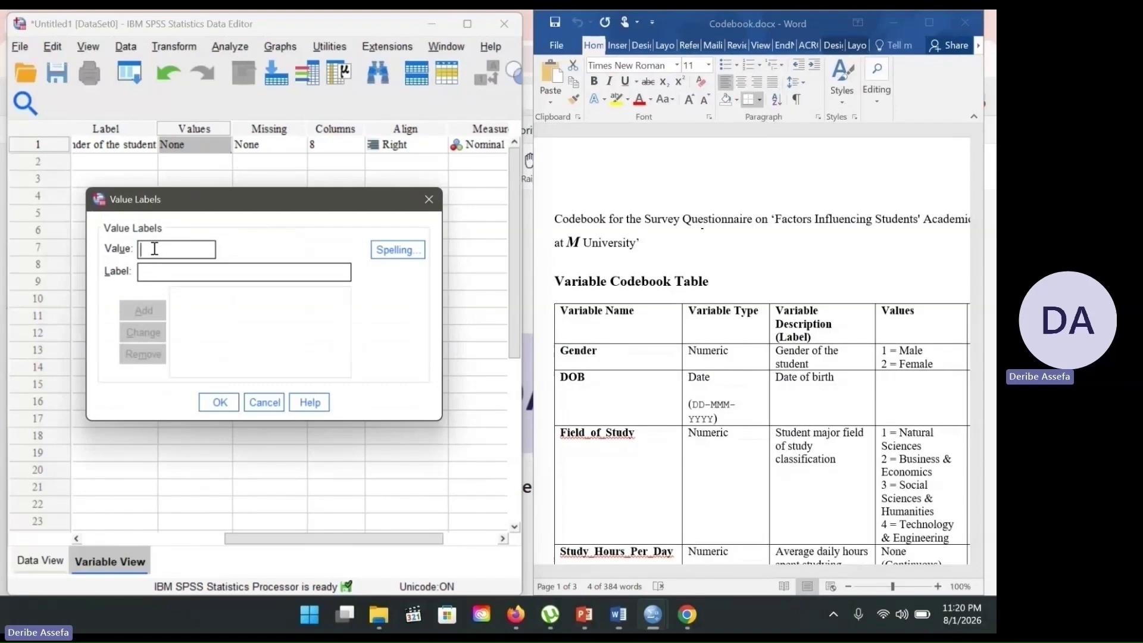
text(1)
click(153, 273)
text(Male)
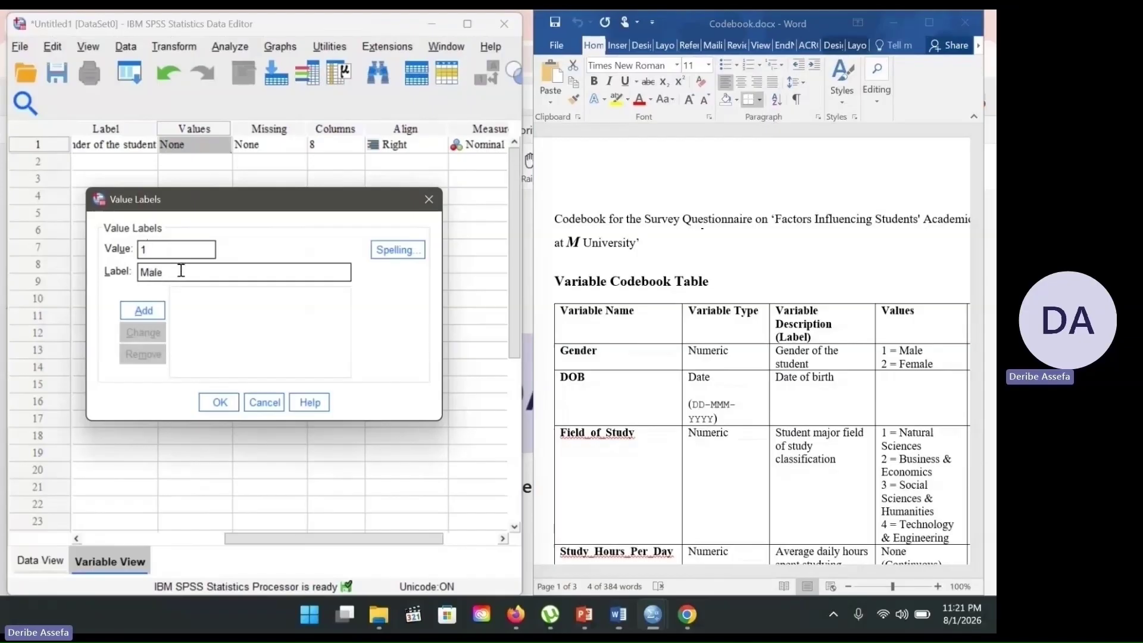
click(150, 312)
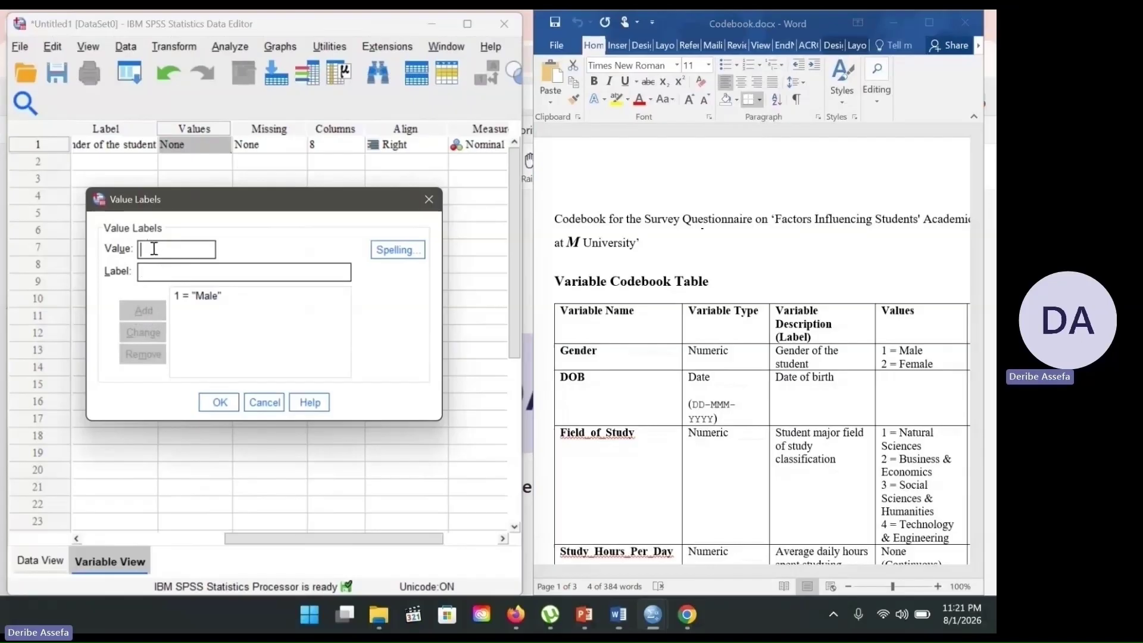
text(2)
click(154, 272)
text(Female)
click(144, 311)
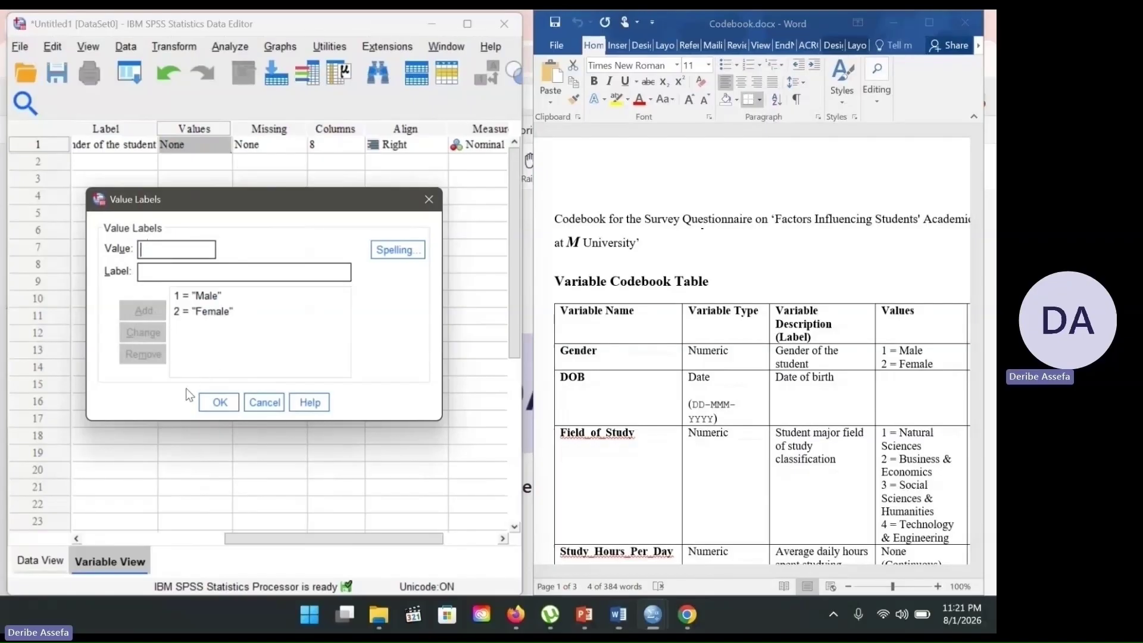
click(219, 402)
Define 999 as a discrete missing value for the Gender variable
click(265, 133)
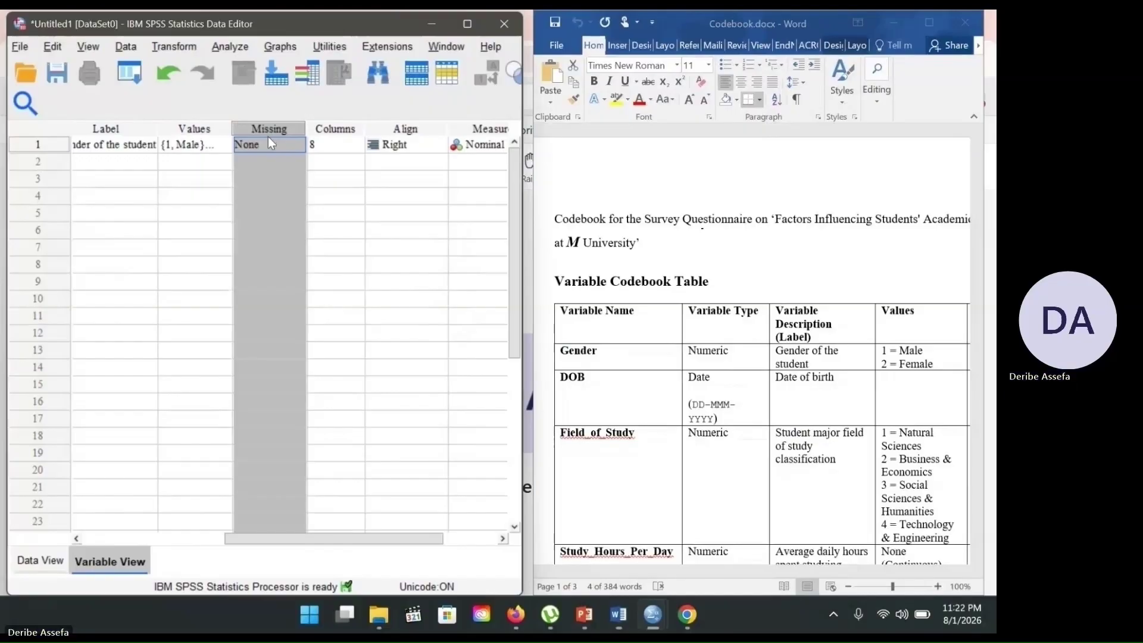
click(300, 150)
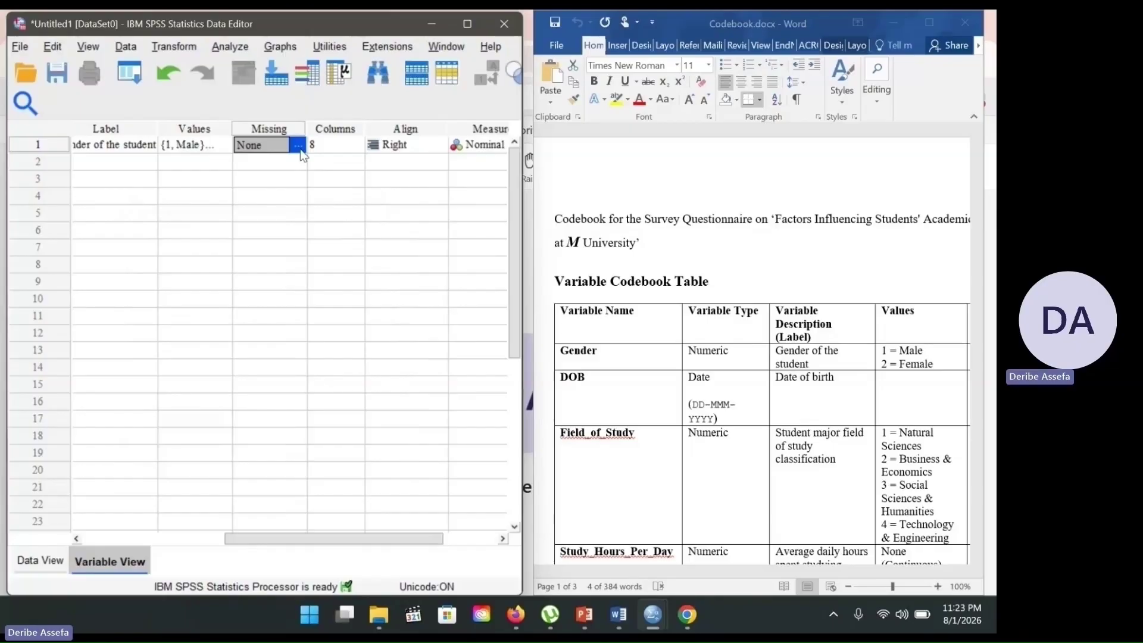
click(298, 146)
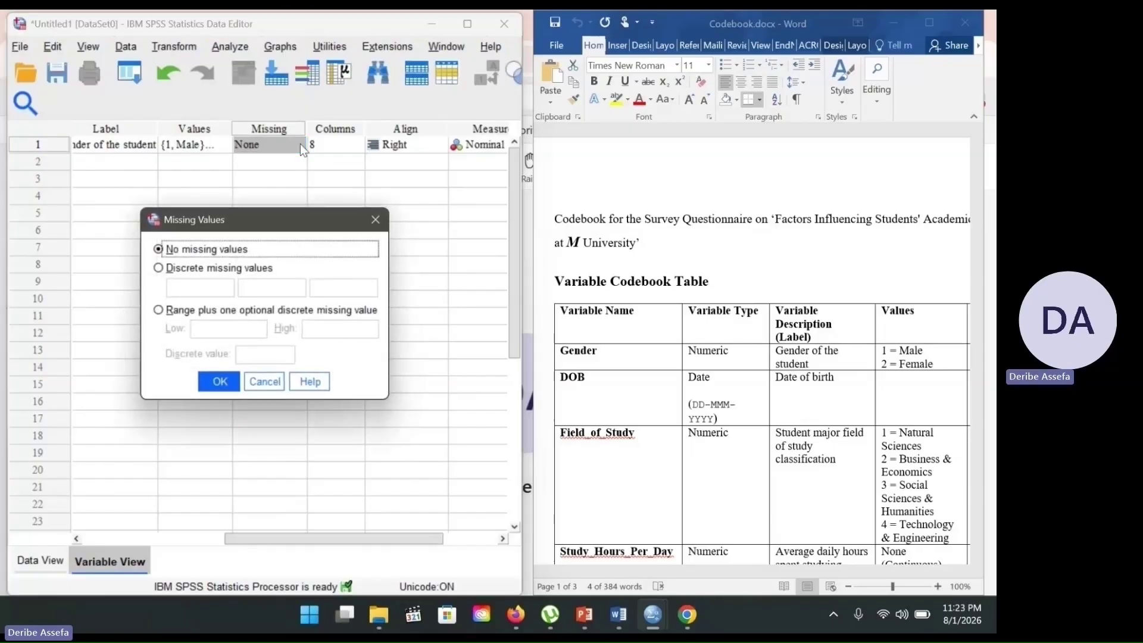
click(158, 268)
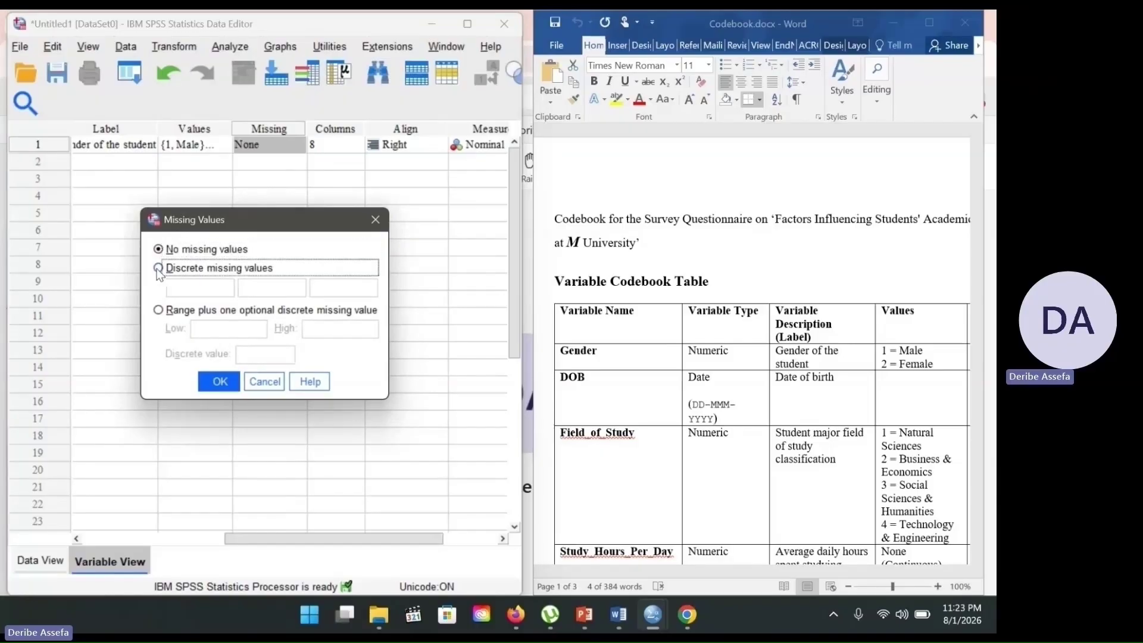
click(187, 290)
text(999)
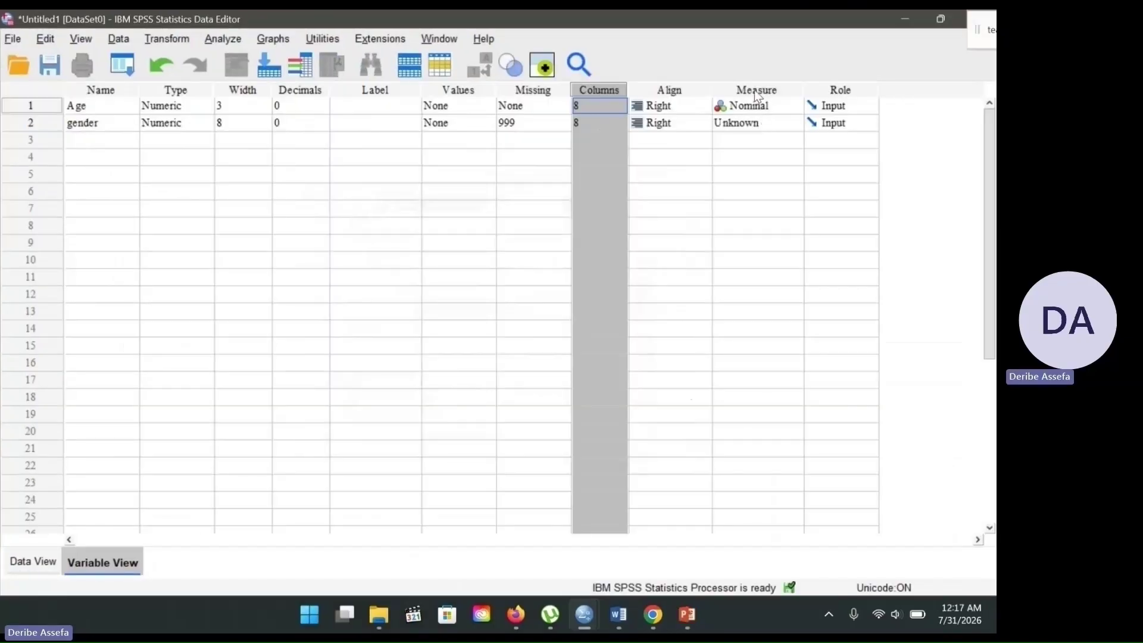
click(755, 90)
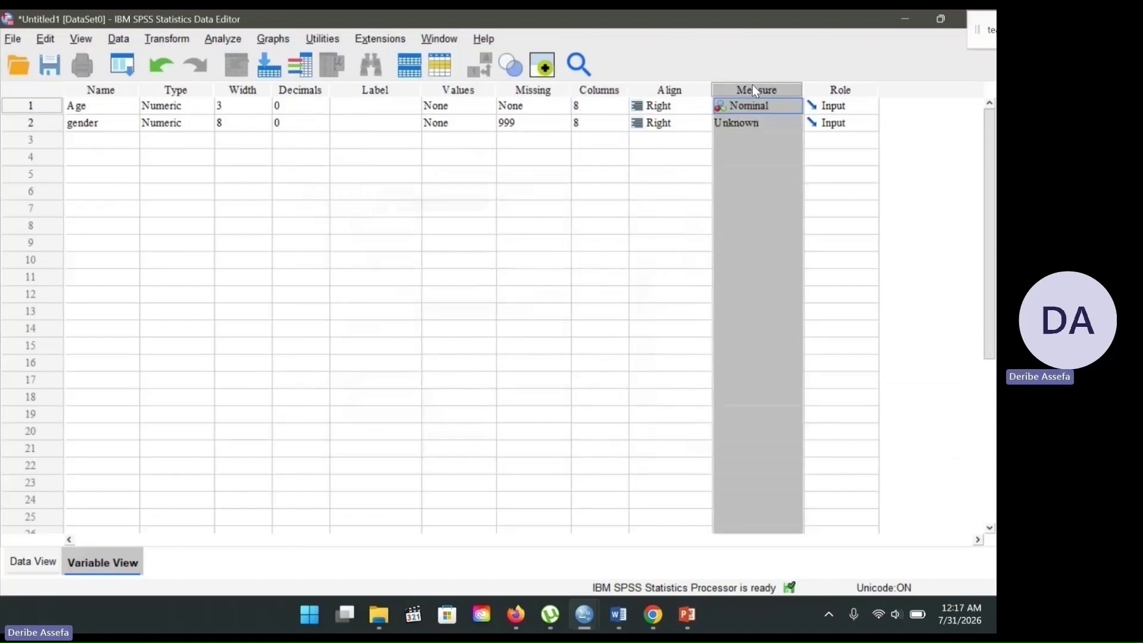
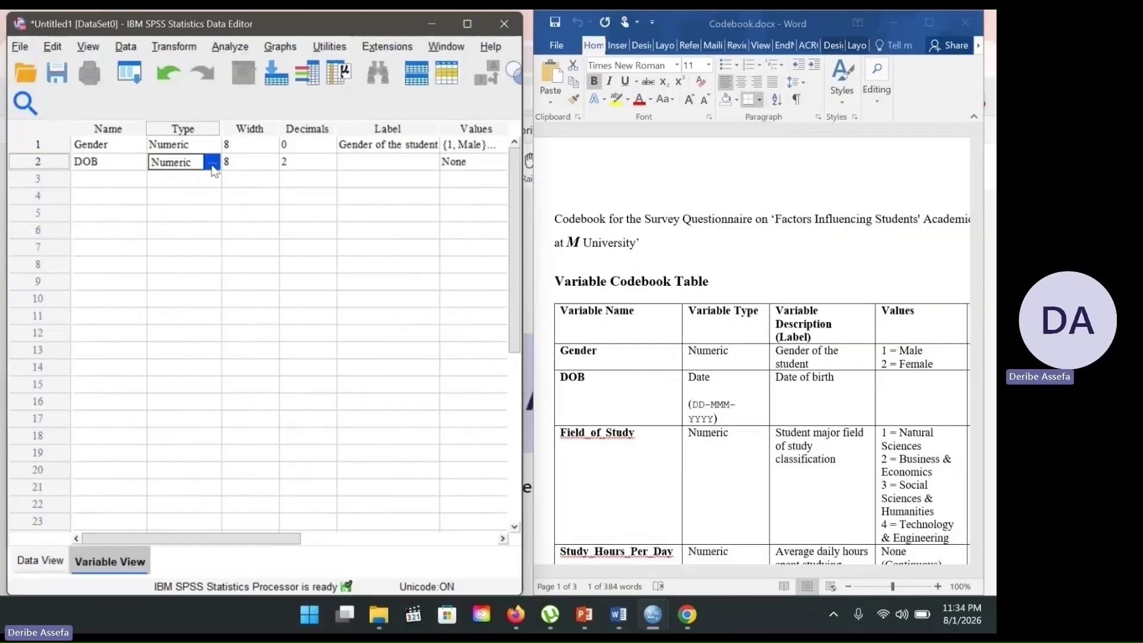
Change the DOB variable's type to Date with the dd-mmm-yy format
click(213, 162)
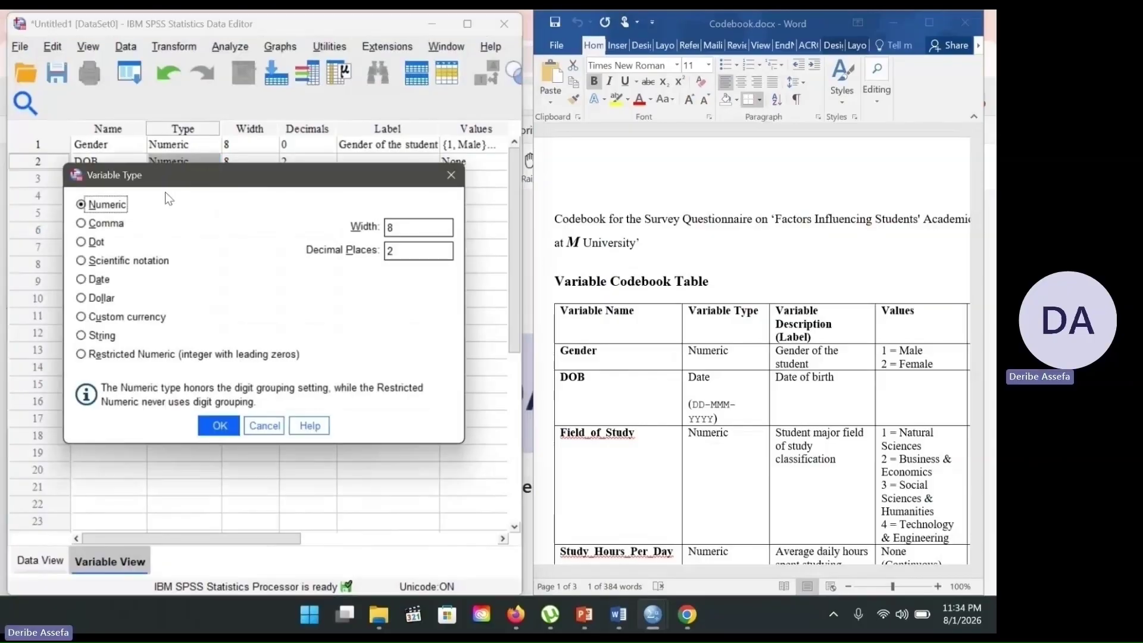
click(81, 280)
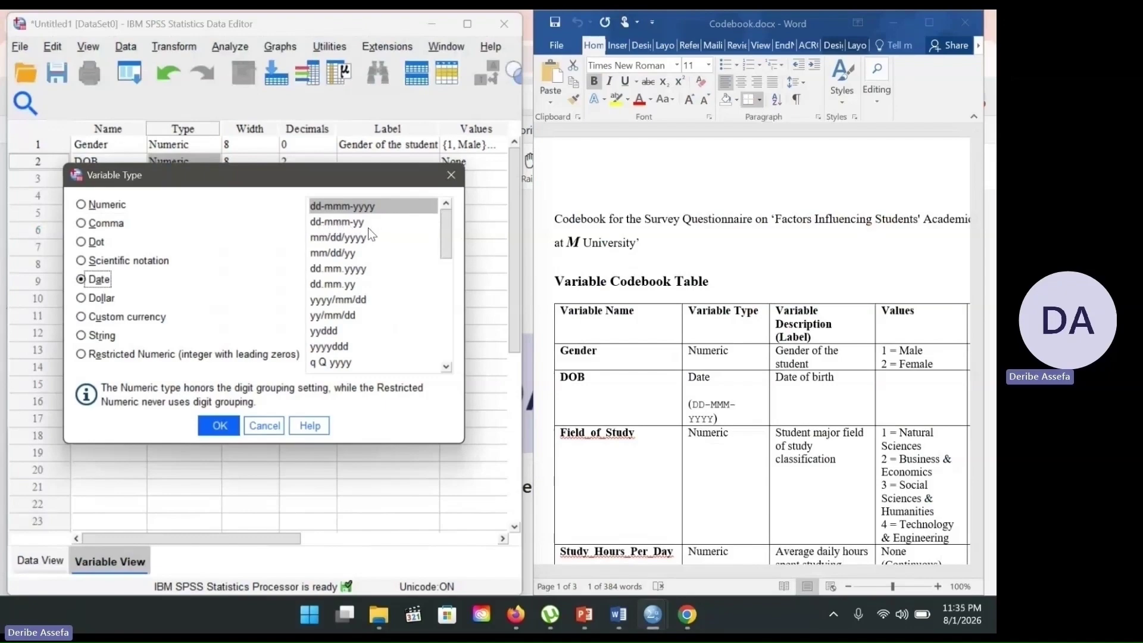
click(341, 223)
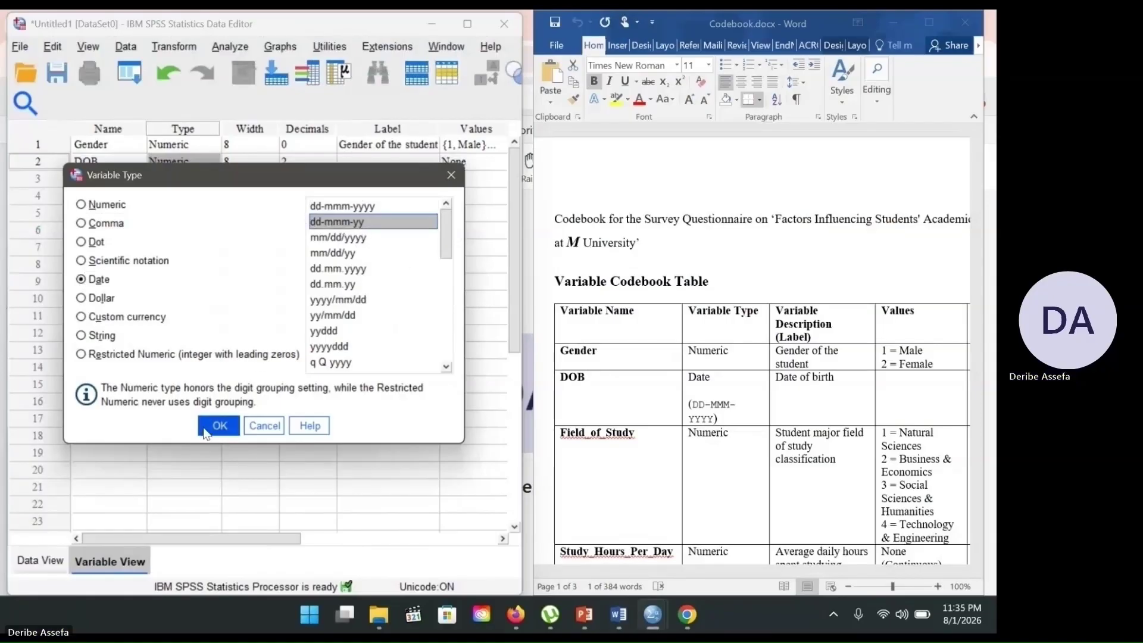
click(218, 425)
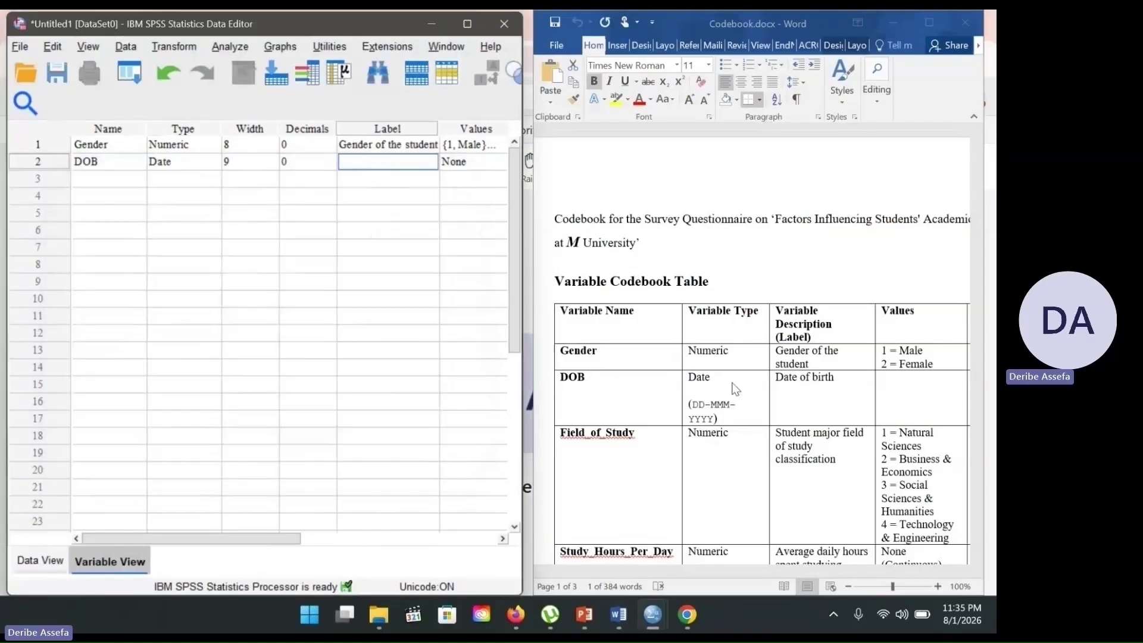
Copy the description "Date of birth" from the codebook into the DOB variable's label
drag(775, 377, 839, 383)
key(ctrl+c)
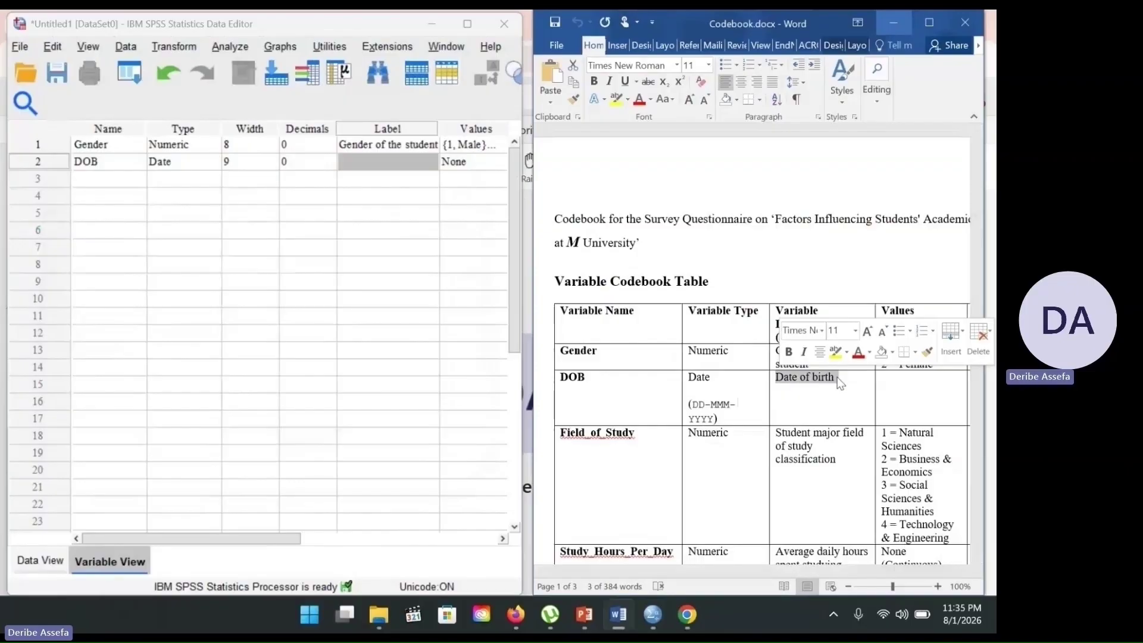
click(359, 161)
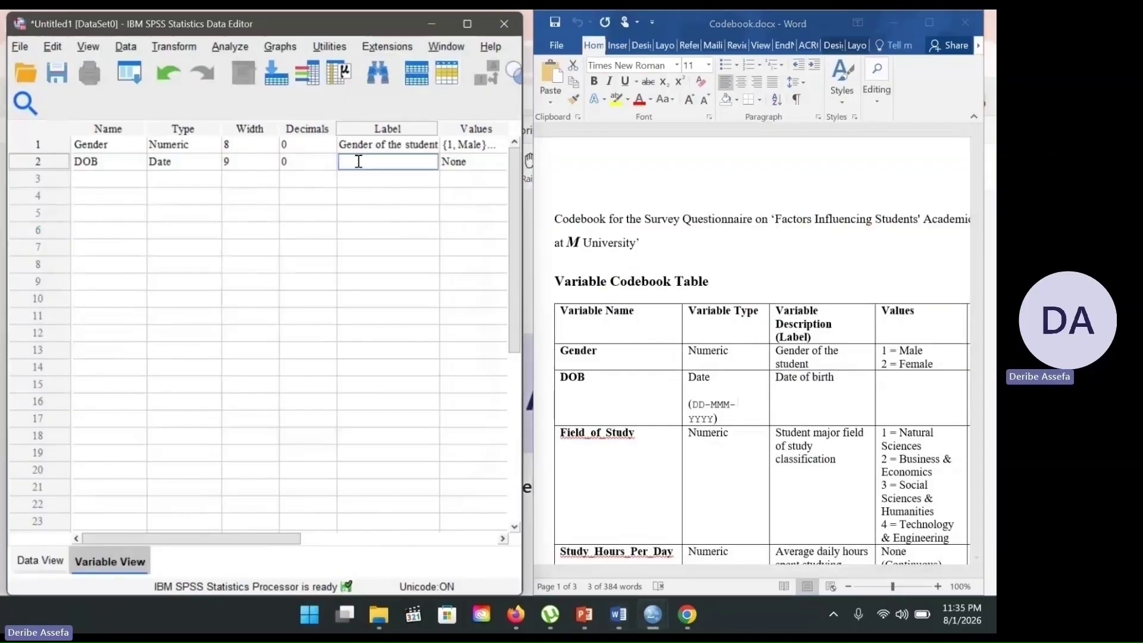
key(ctrl+v)
Set the DOB variable's measurement level to Nominal
click(301, 537)
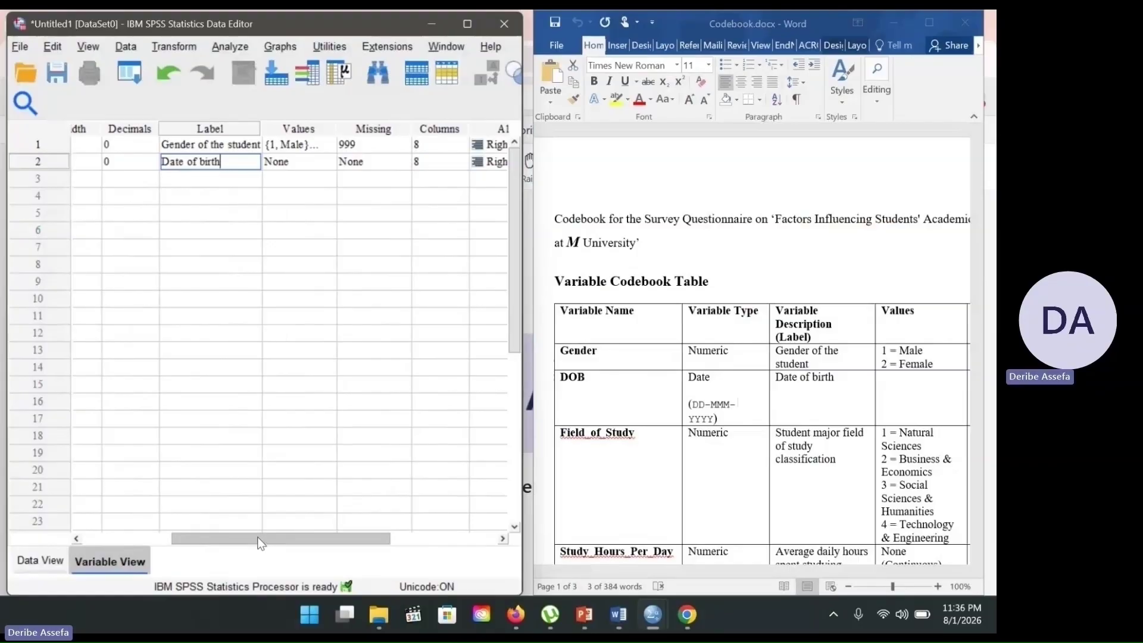
drag(258, 538, 348, 534)
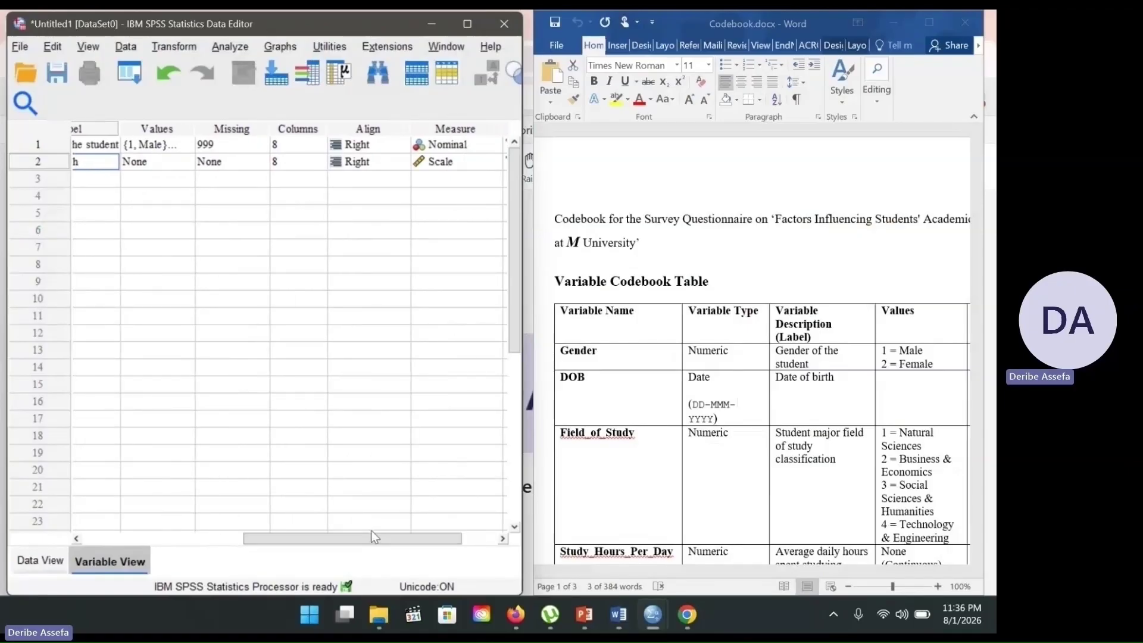
drag(403, 535, 444, 537)
click(423, 161)
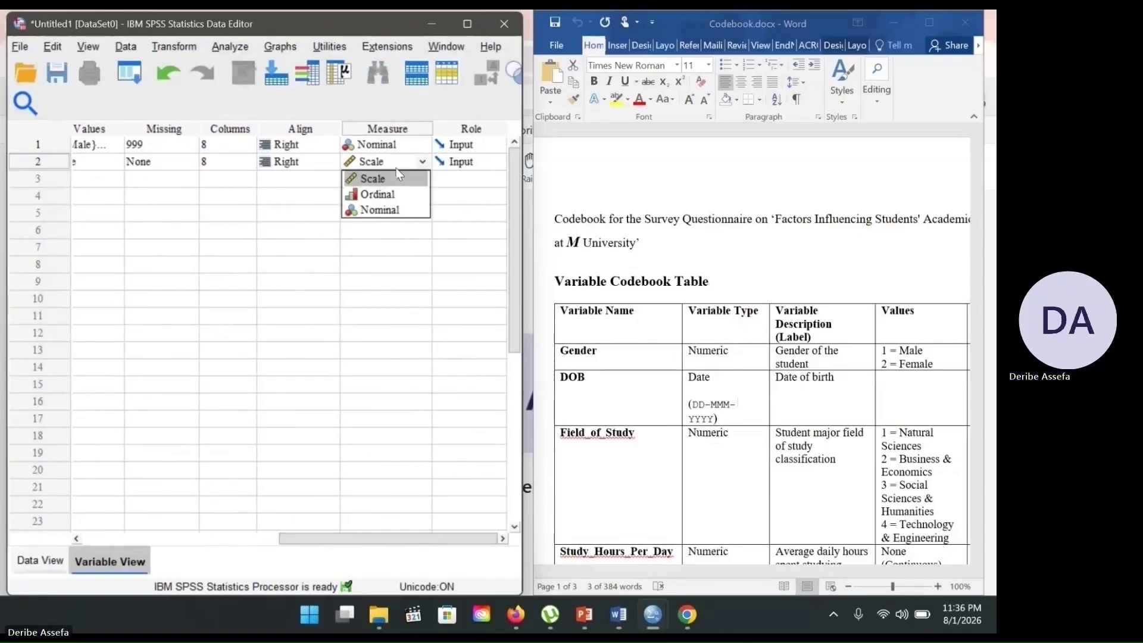
click(380, 210)
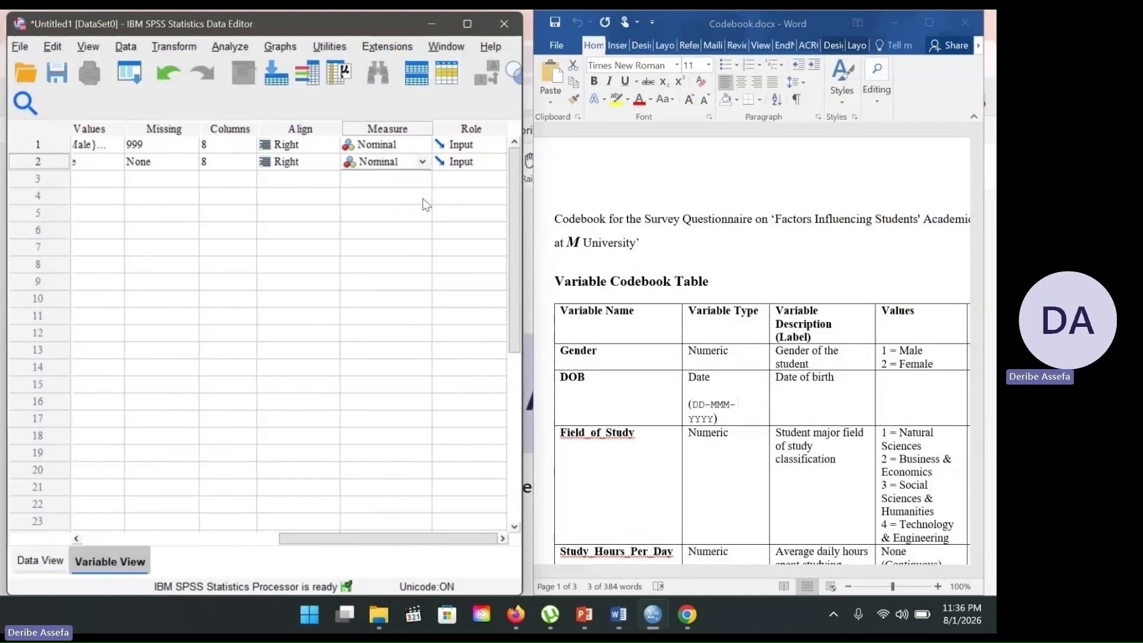
click(423, 162)
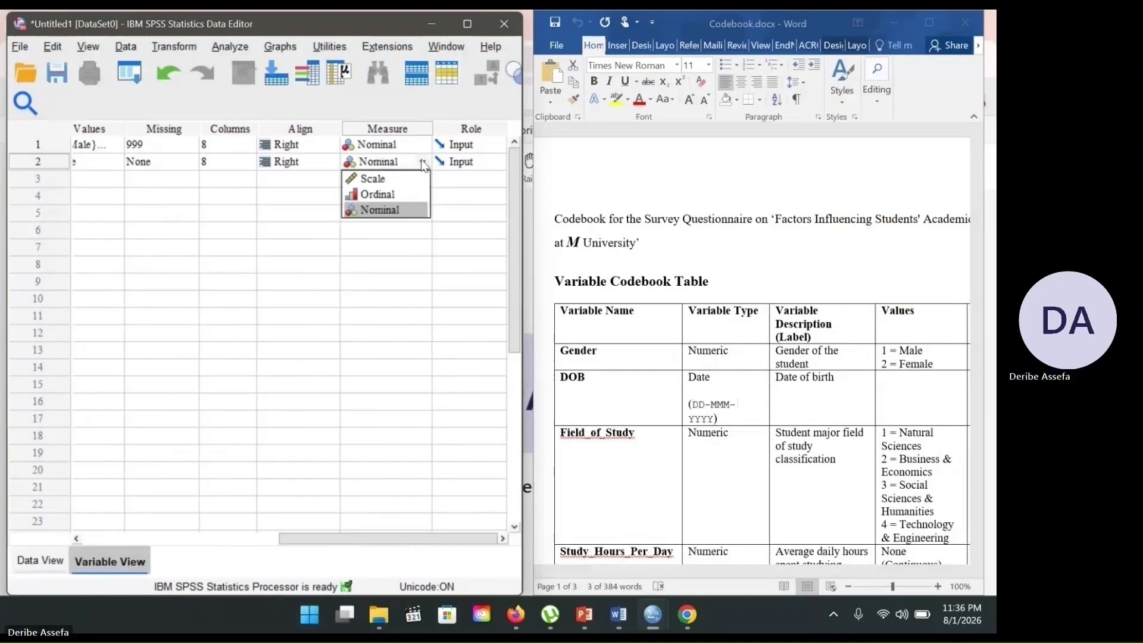
click(382, 210)
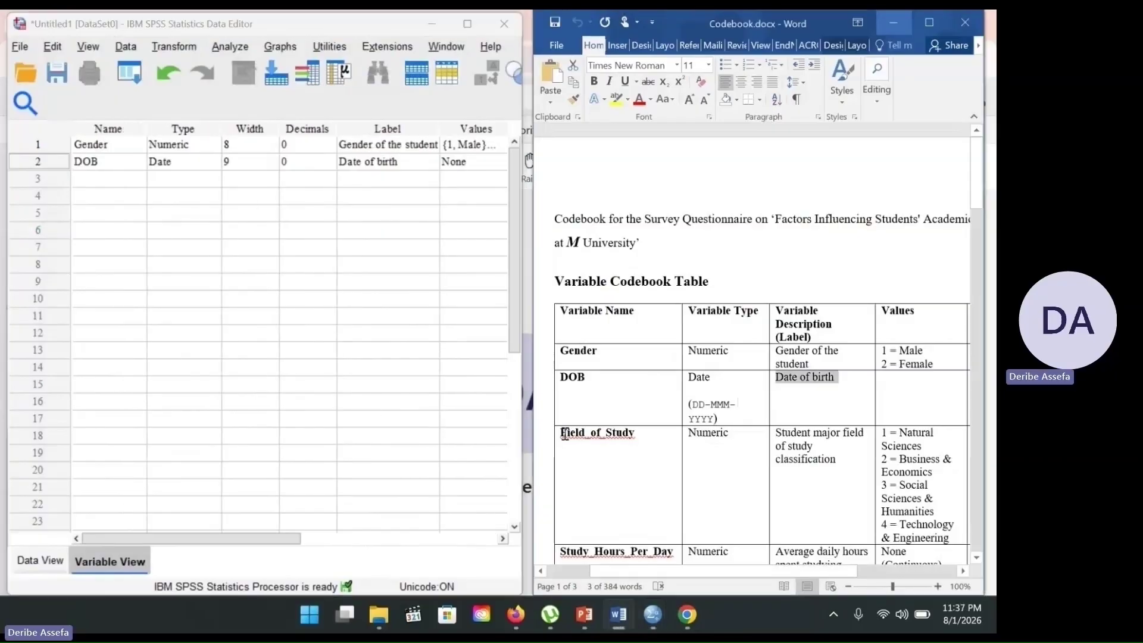
Copy the name Field_of_Study from the codebook into row 3 as a new variable
drag(559, 433, 670, 440)
key(ctrl+c)
key(alt+Tab)
key(ctrl+v)
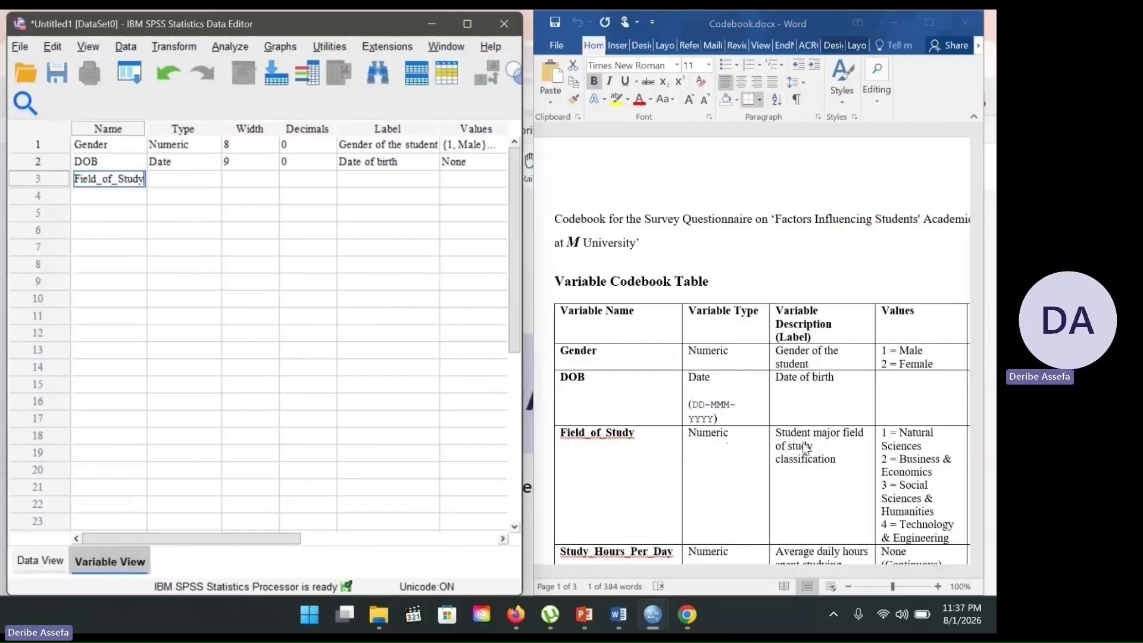
Set Field_of_Study's decimals to 0 and copy the codebook description "Student major field of study classification" into its label
key(alt+Tab)
click(773, 433)
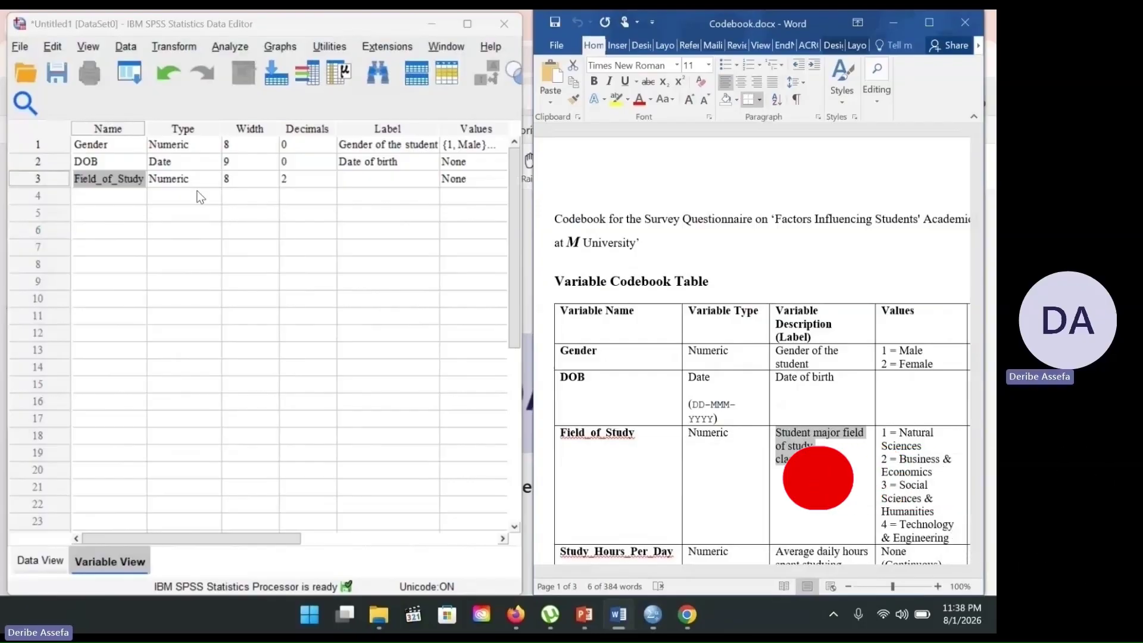
click(321, 179)
click(331, 183)
click(331, 183)
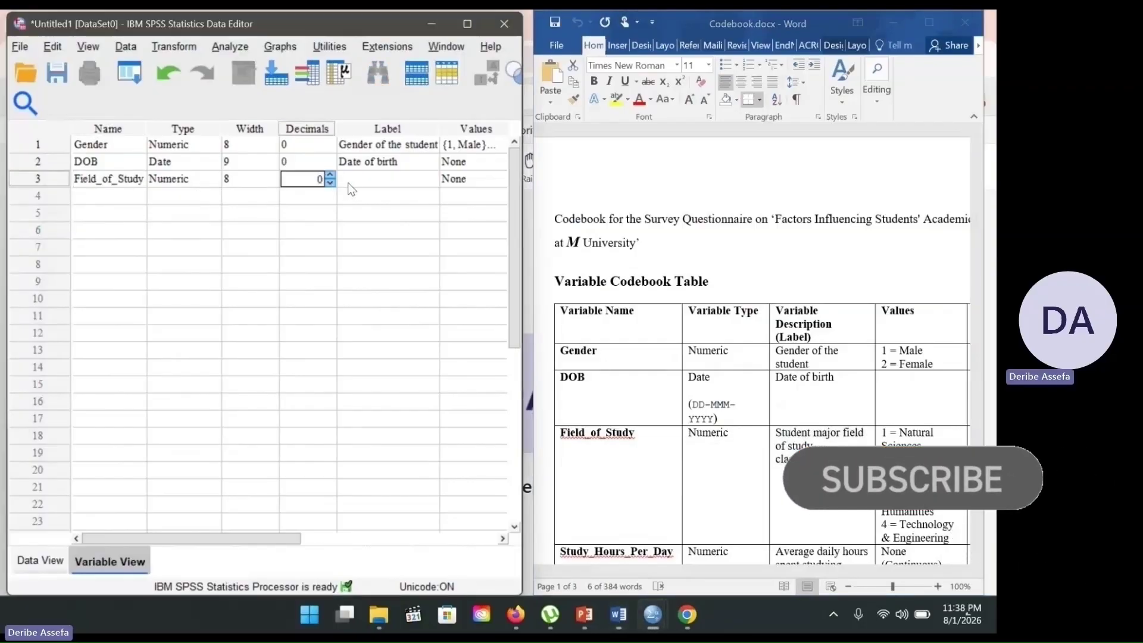
click(365, 179)
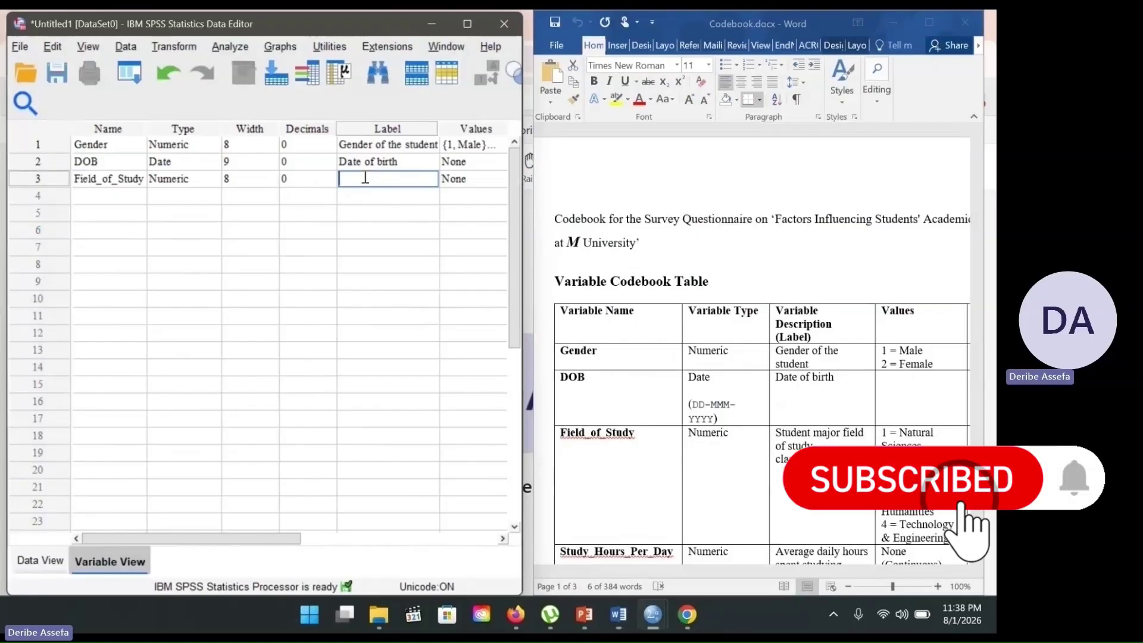
key(ctrl+v)
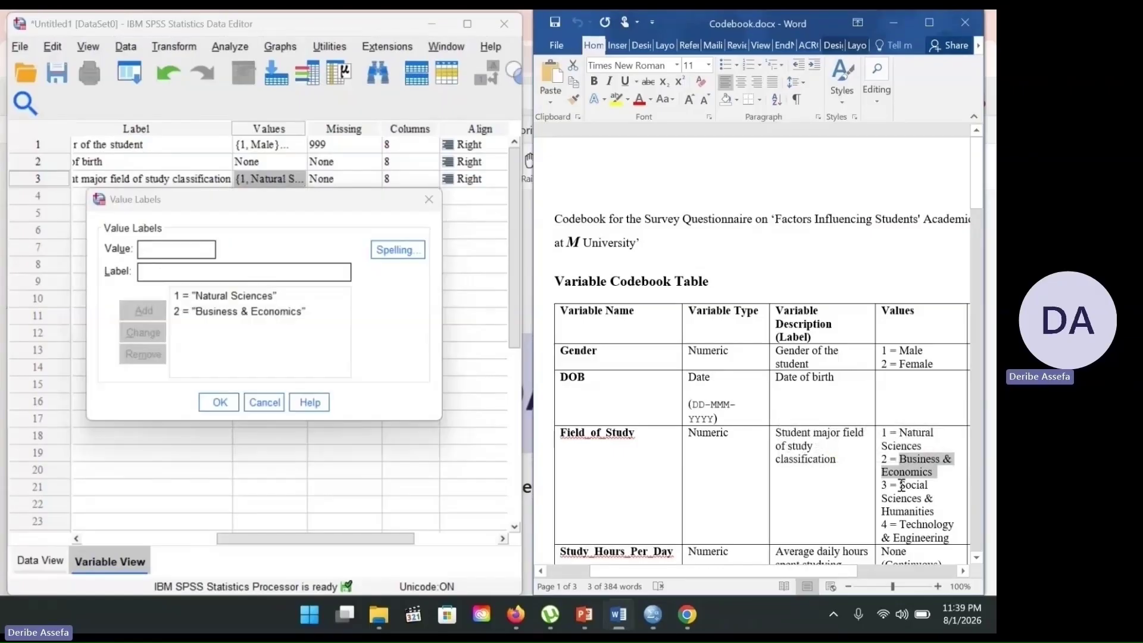
Add the Field_of_Study value labels 3 = Social Sciences & Humanities and 4 = Technology & Engineering from the codebook, and apply the value labels
drag(900, 485, 941, 508)
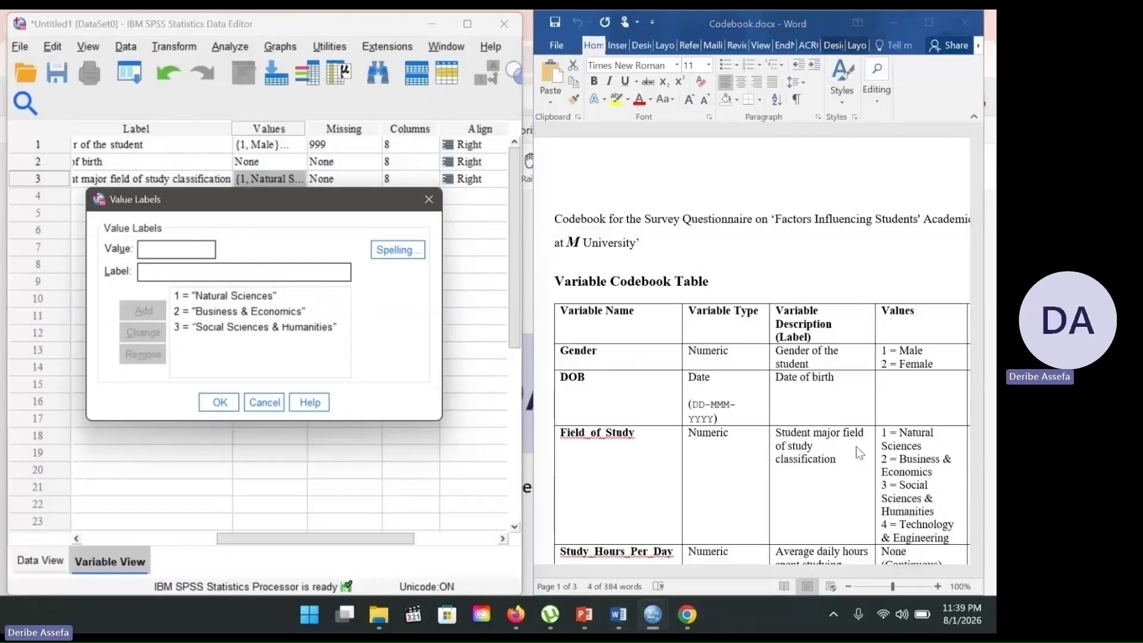
drag(899, 525, 950, 537)
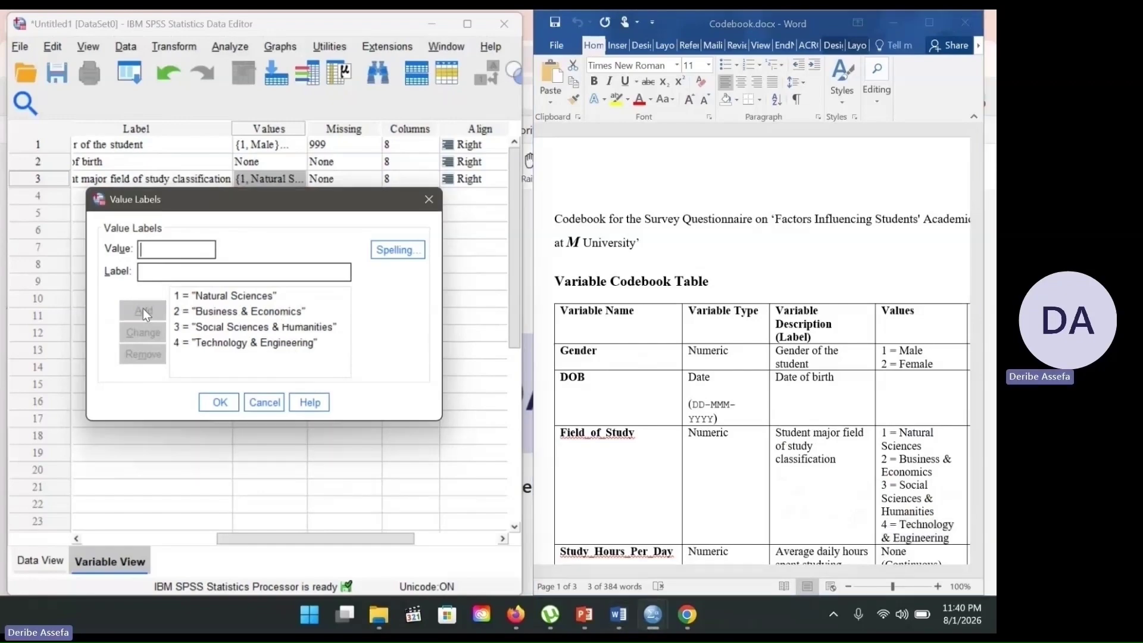
click(218, 404)
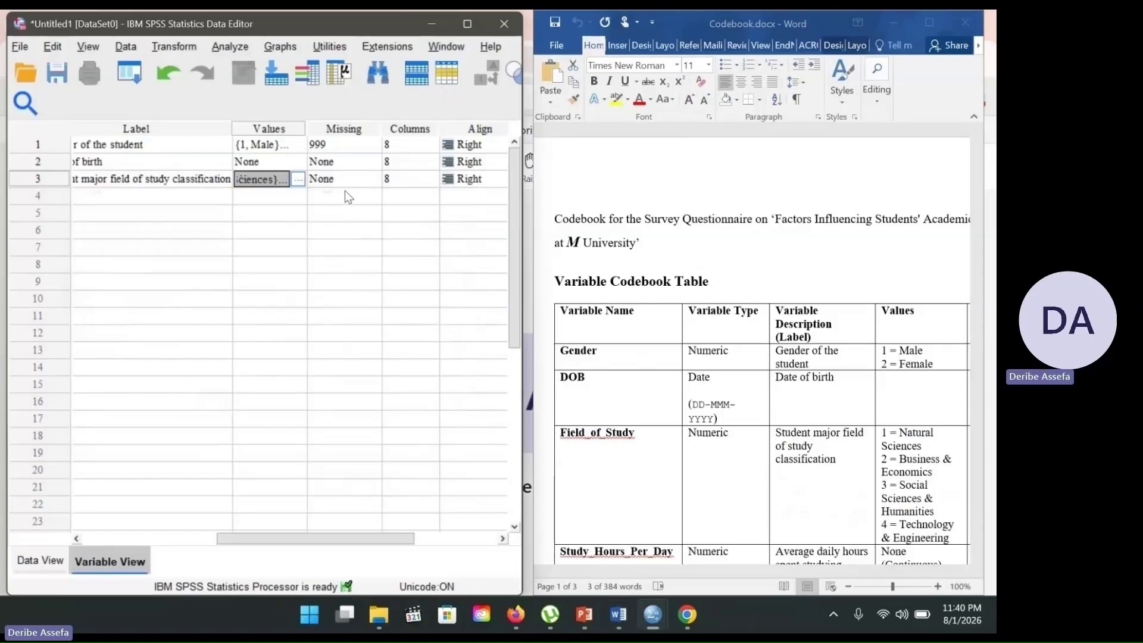
Set the Field_of_Study variable's measurement level to Nominal
click(346, 530)
scroll(381, 539, right, 2)
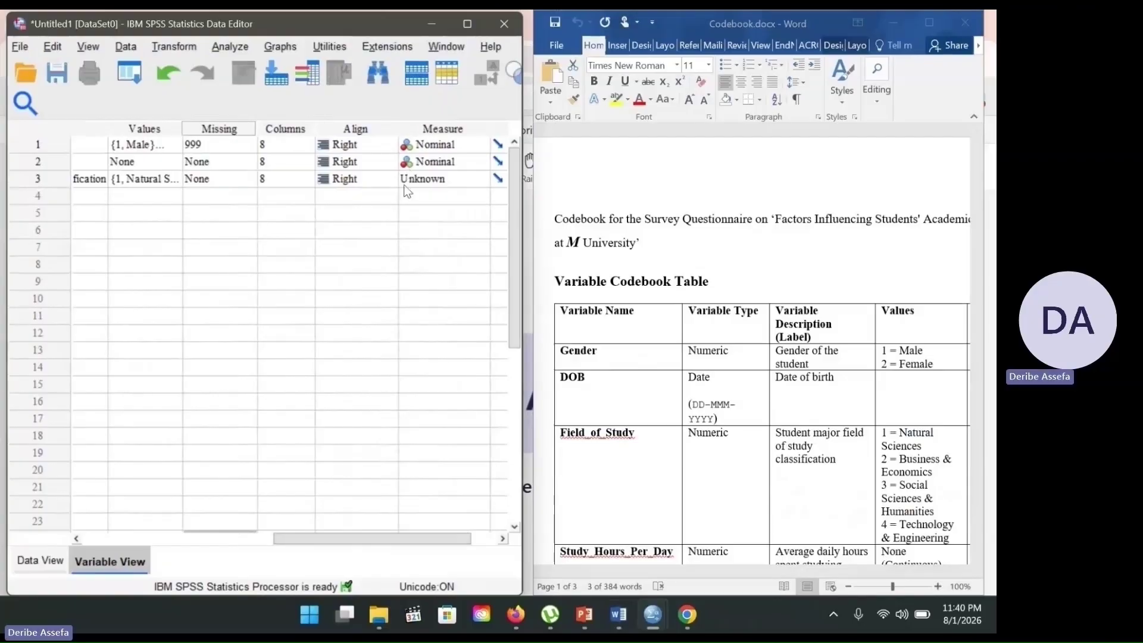
click(463, 180)
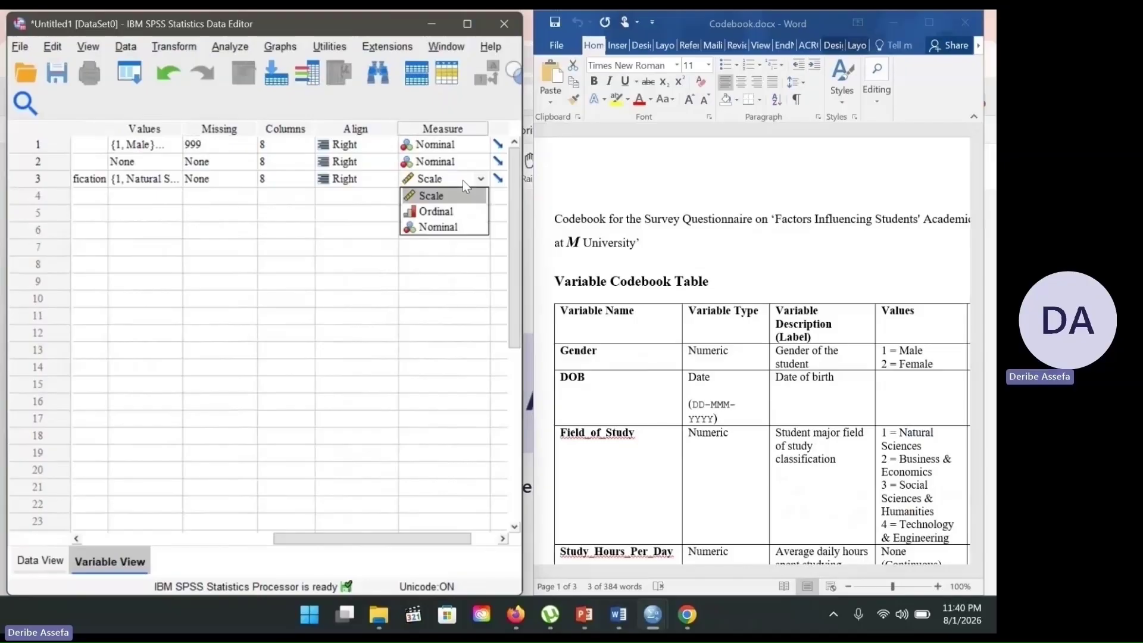
click(439, 234)
Copy the name Study_Hours_Per_Day from the codebook into row 4 as a new variable
scroll(781, 477, down, 2)
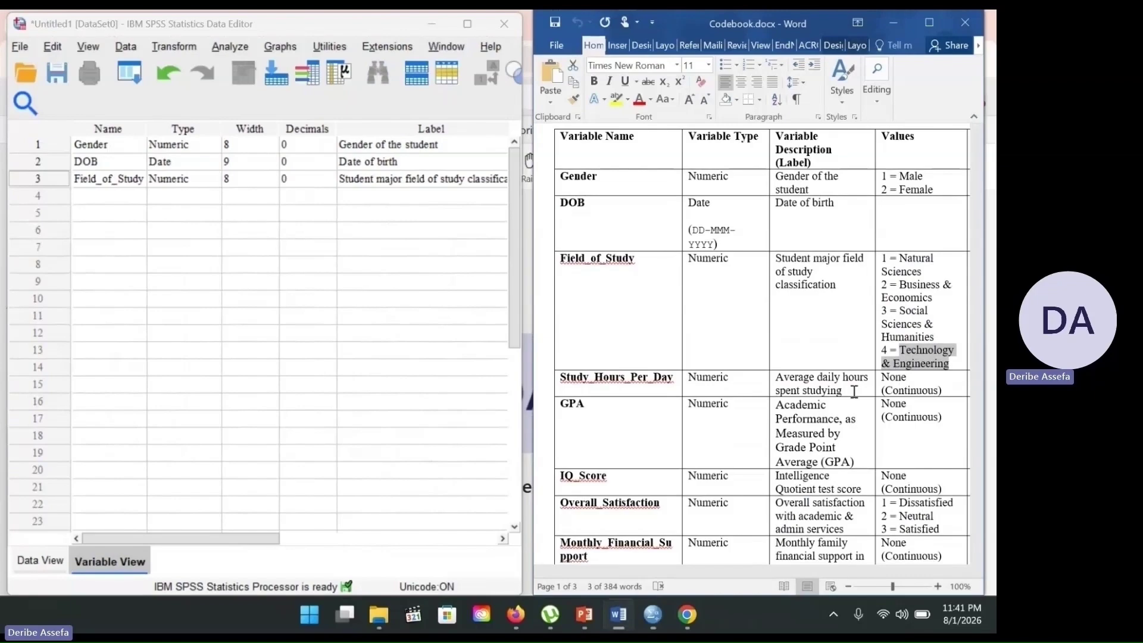
double_click(645, 378)
key(ctrl+v)
key(ctrl+z)
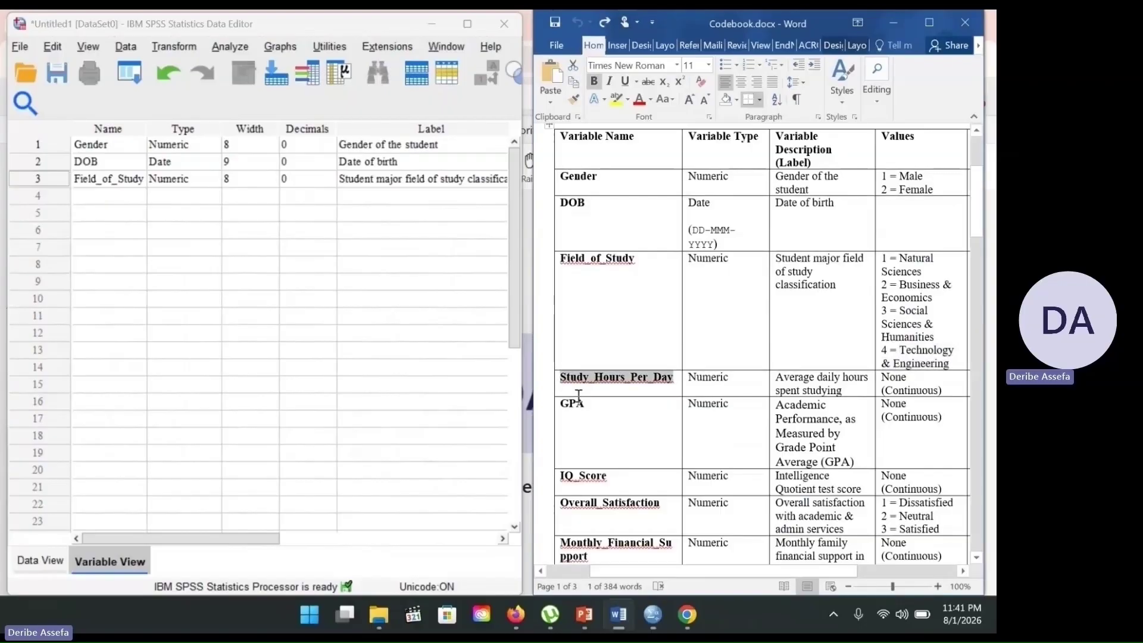
click(91, 196)
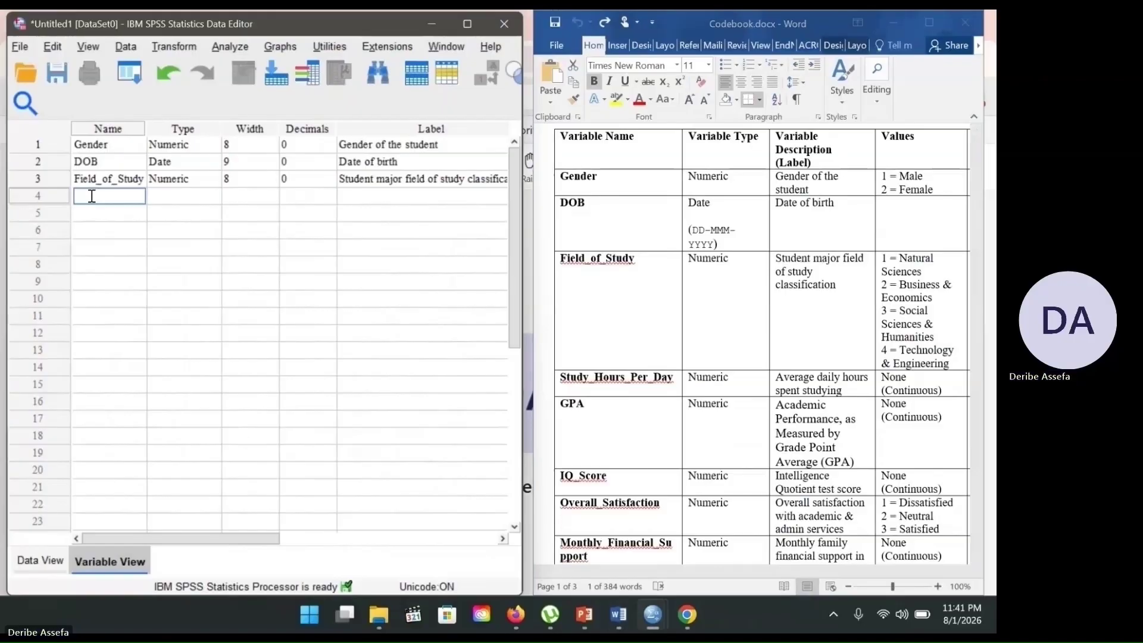
key(ctrl+v)
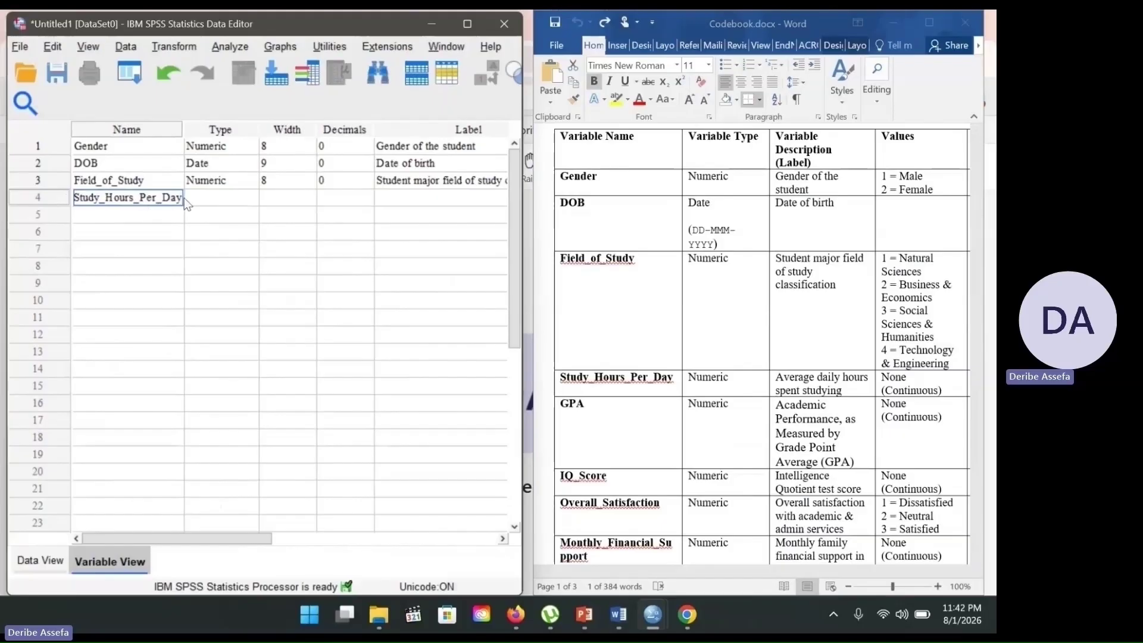
Copy the description "Average daily hours spent studying" from the codebook into the Study_Hours_Per_Day variable's label
click(222, 199)
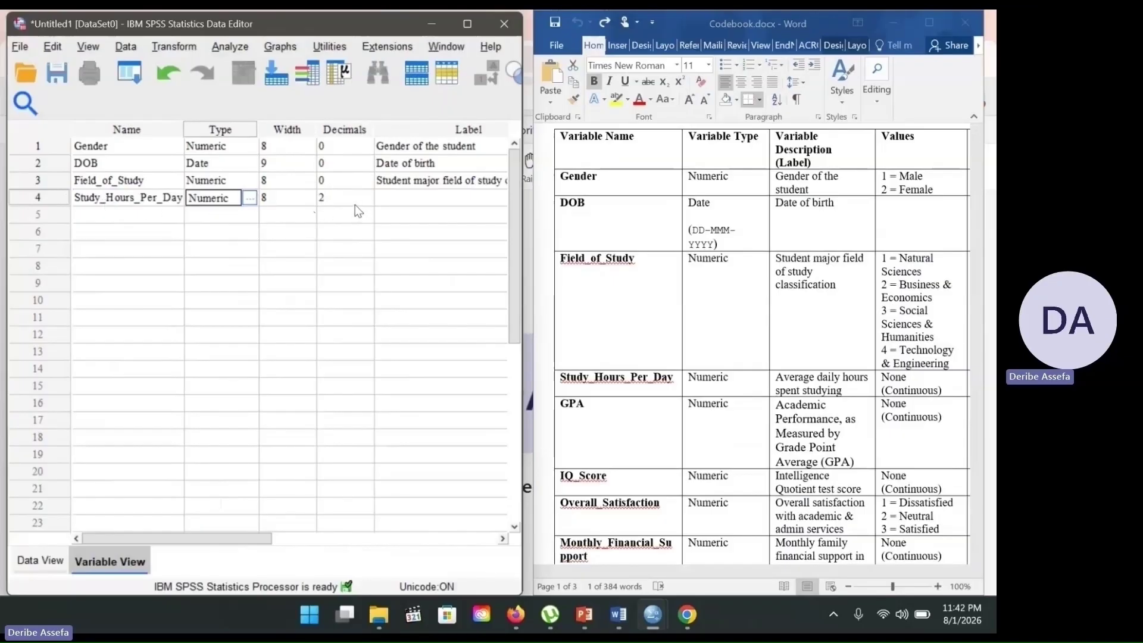
click(408, 197)
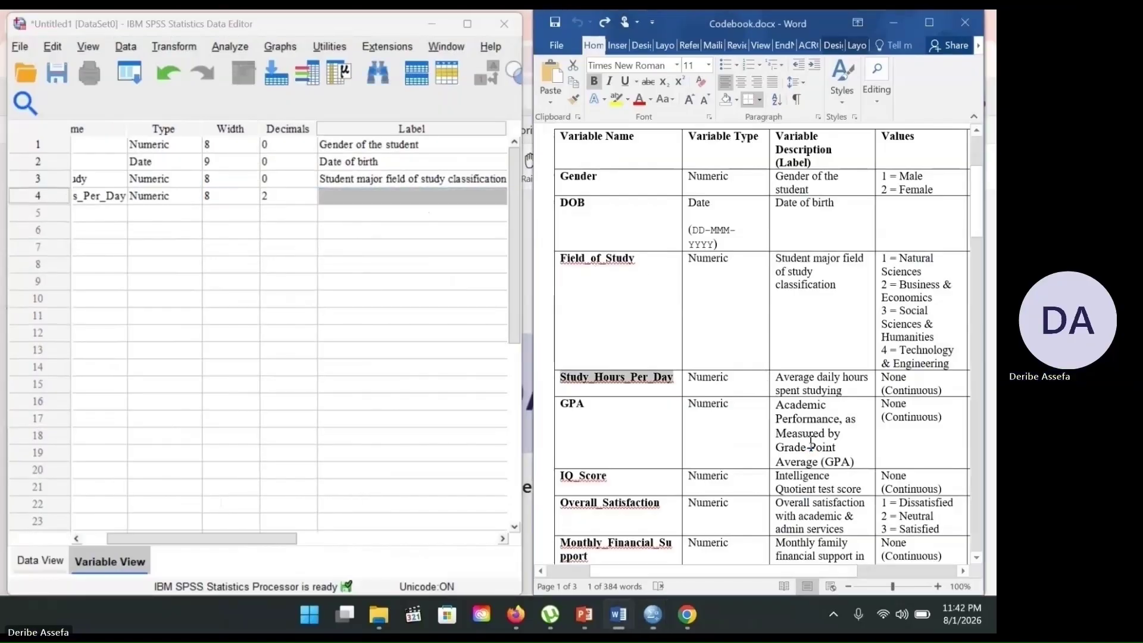
drag(777, 378, 844, 390)
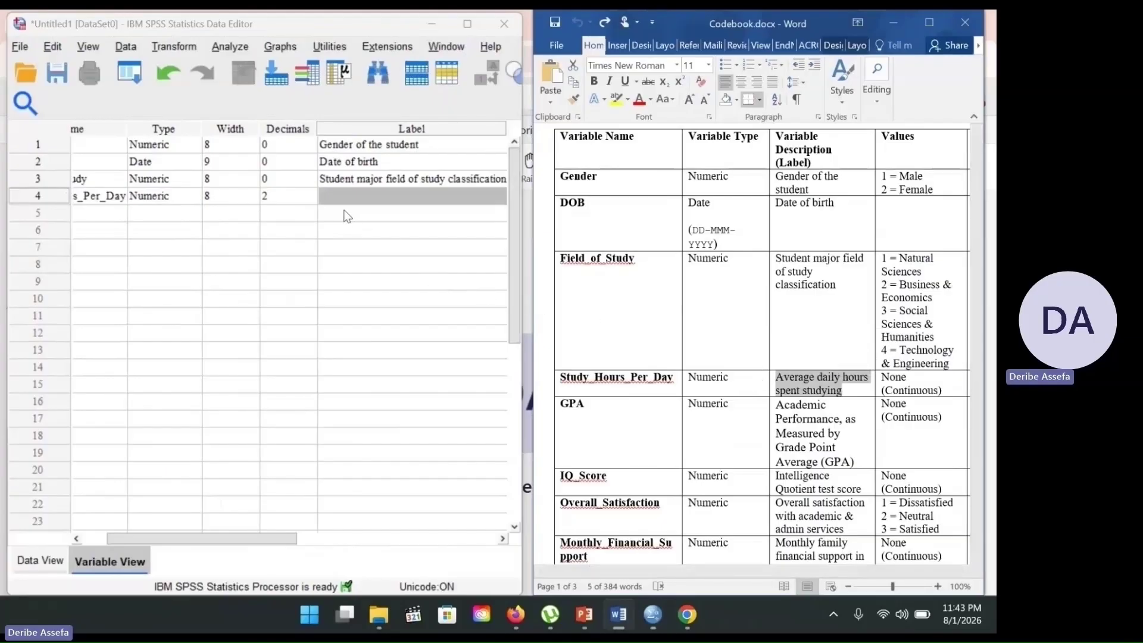
double_click(331, 195)
key(ctrl+v)
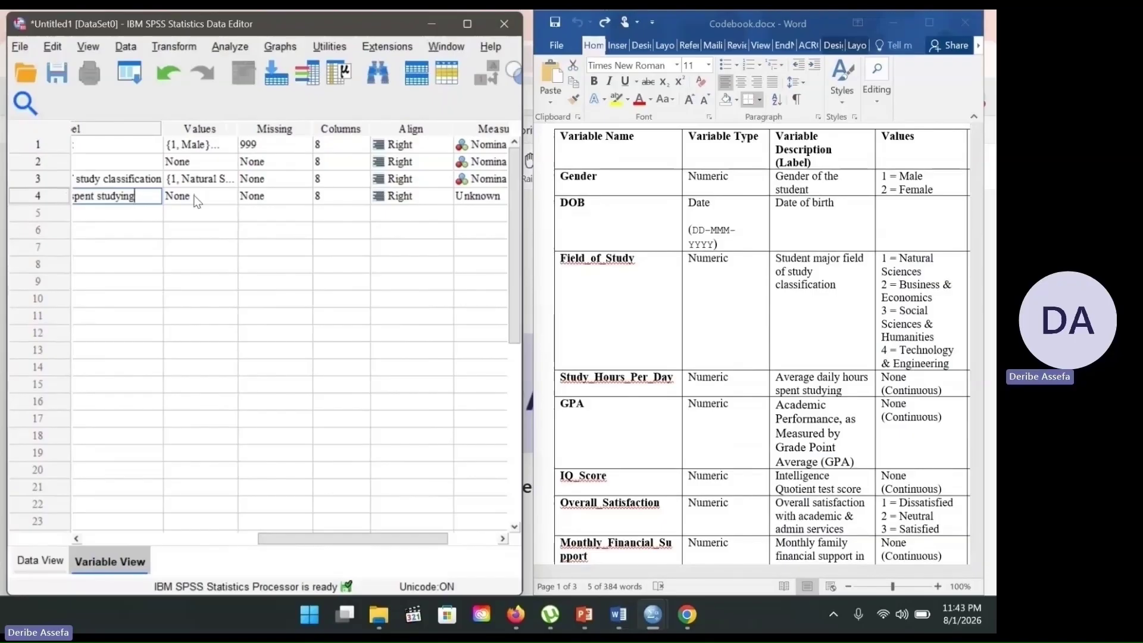
Set the Study_Hours_Per_Day variable's measurement level to Scale
scroll(195, 196, right, 3)
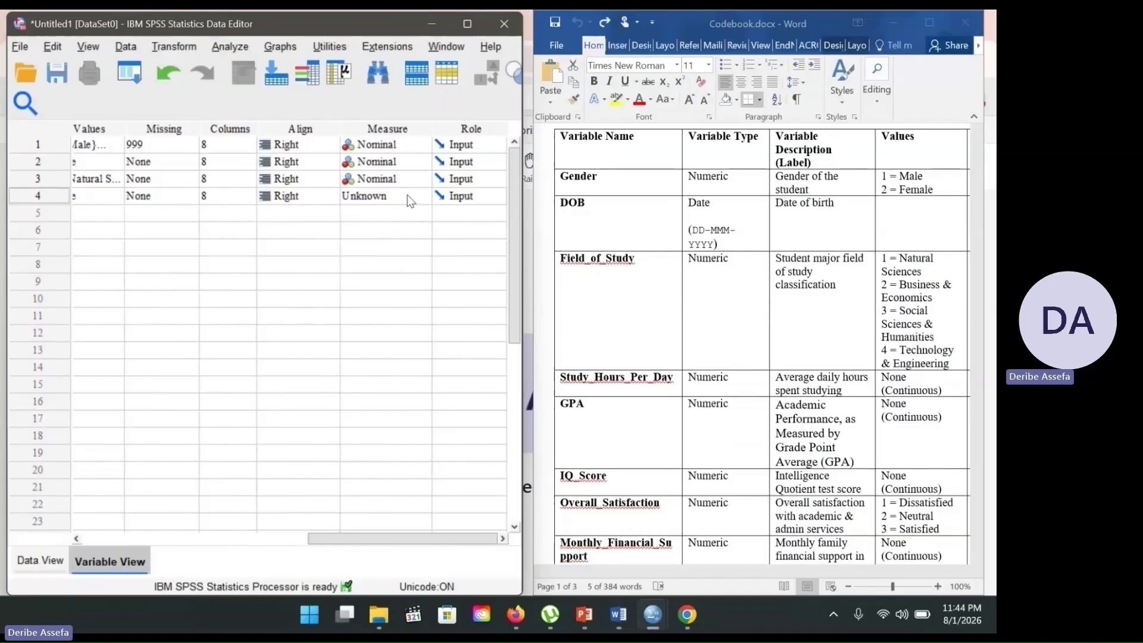
click(407, 195)
click(393, 207)
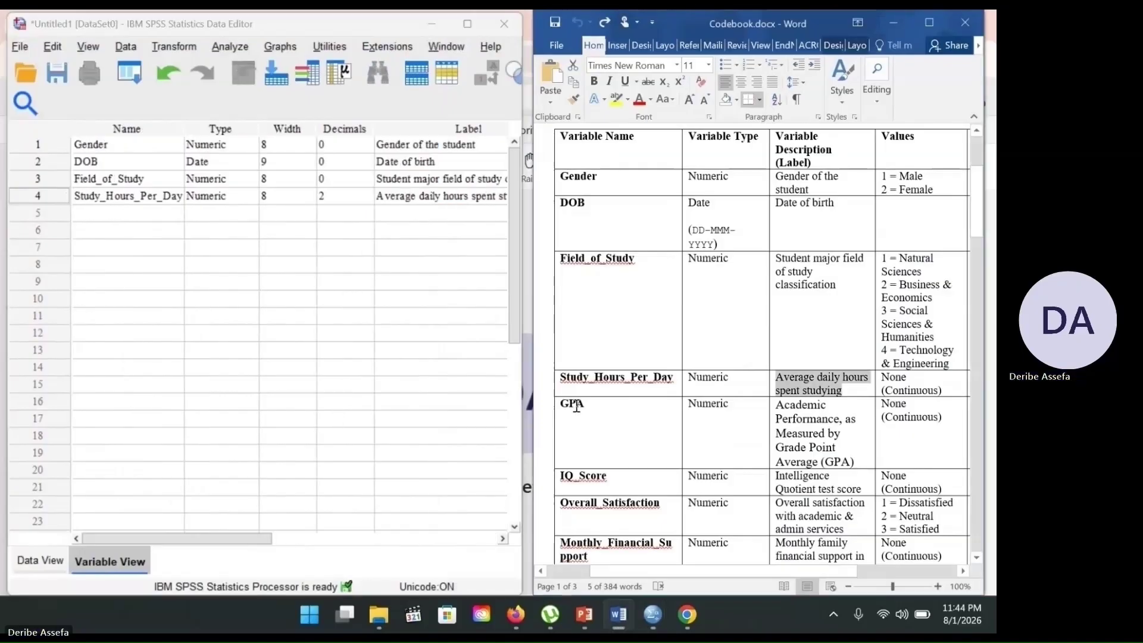
Copy the name GPA from the codebook into row 5 as a new variable
double_click(576, 407)
key(ctrl+c)
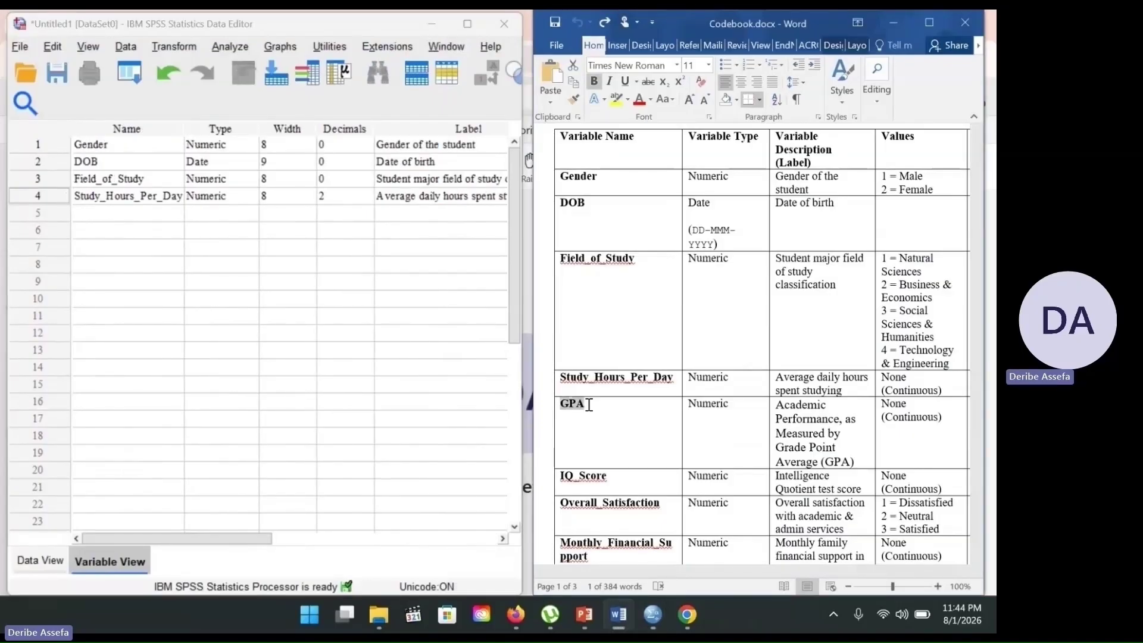
click(127, 212)
key(ctrl+v)
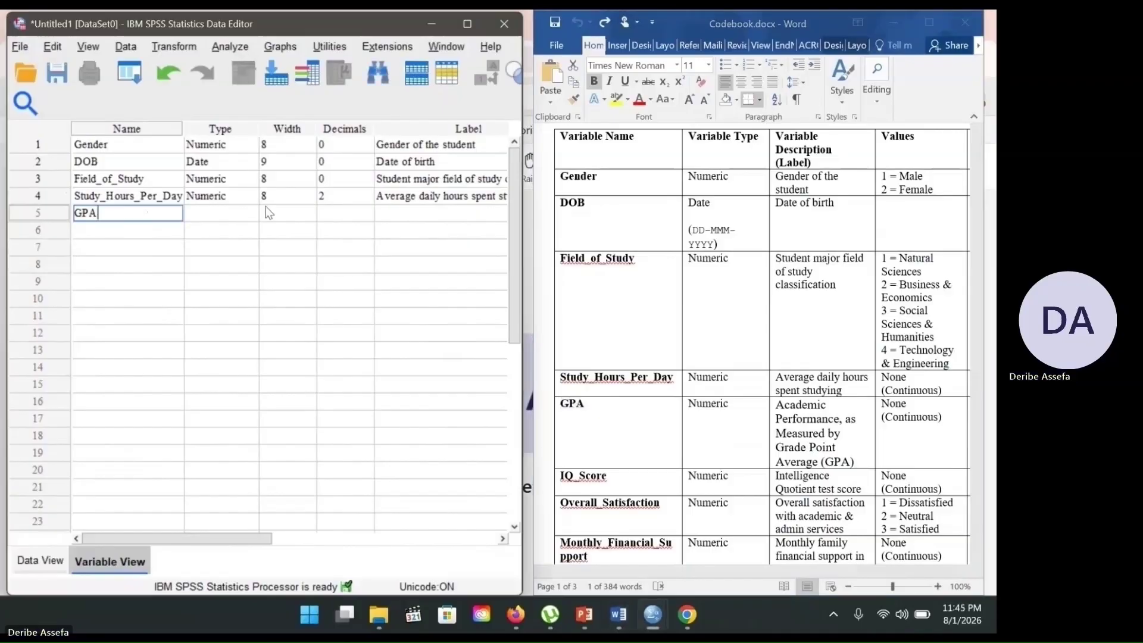
click(297, 213)
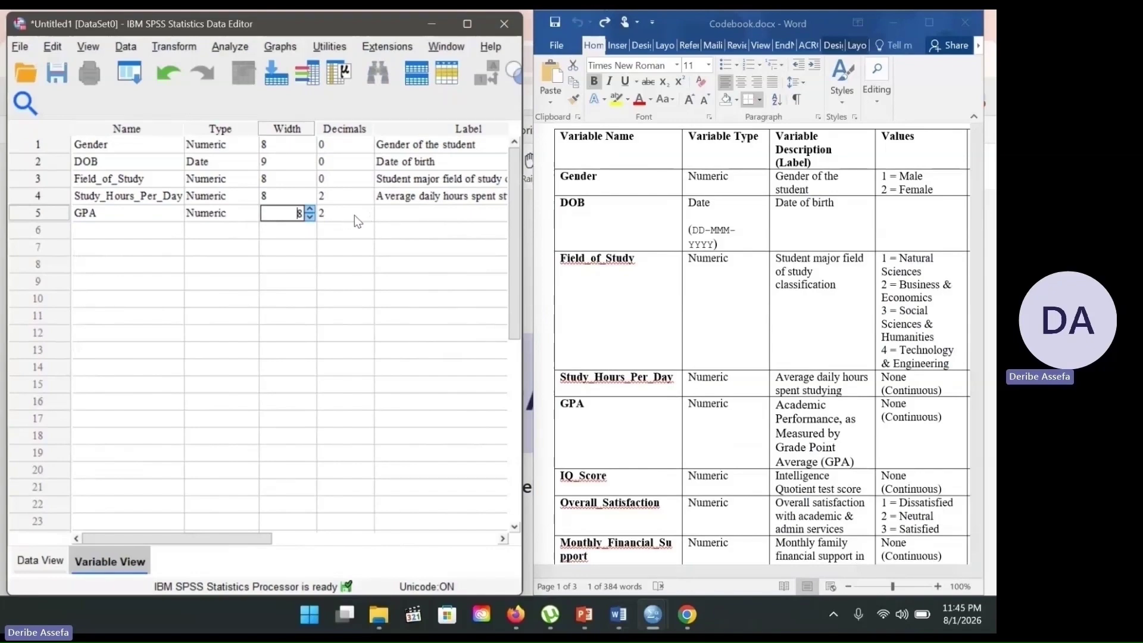
Copy the description "Academic Performance, as Measured by Grade Point Average (GPA)" from the codebook into the GPA variable's label
click(398, 216)
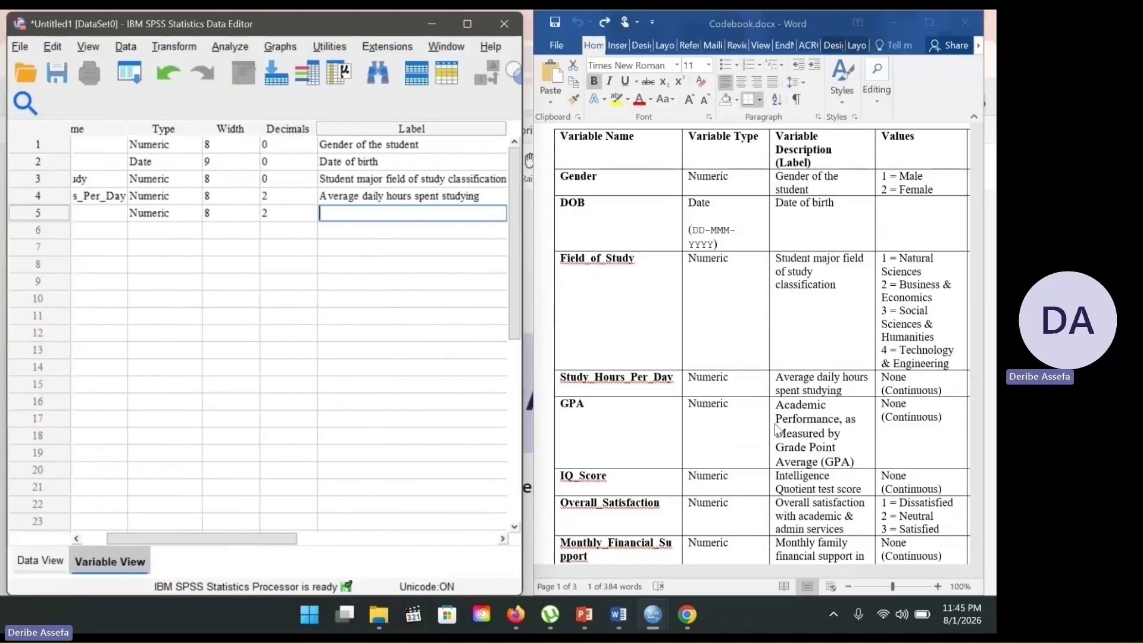
key(alt+Tab)
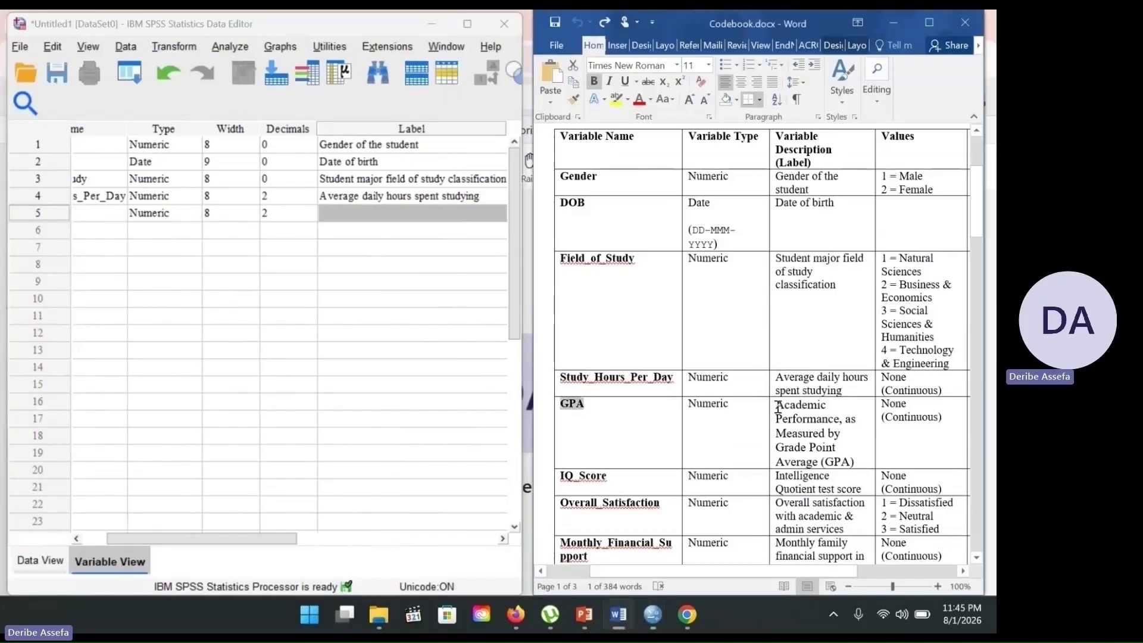
drag(776, 407, 856, 462)
key(ctrl+c)
key(alt+Tab)
key(ctrl+v)
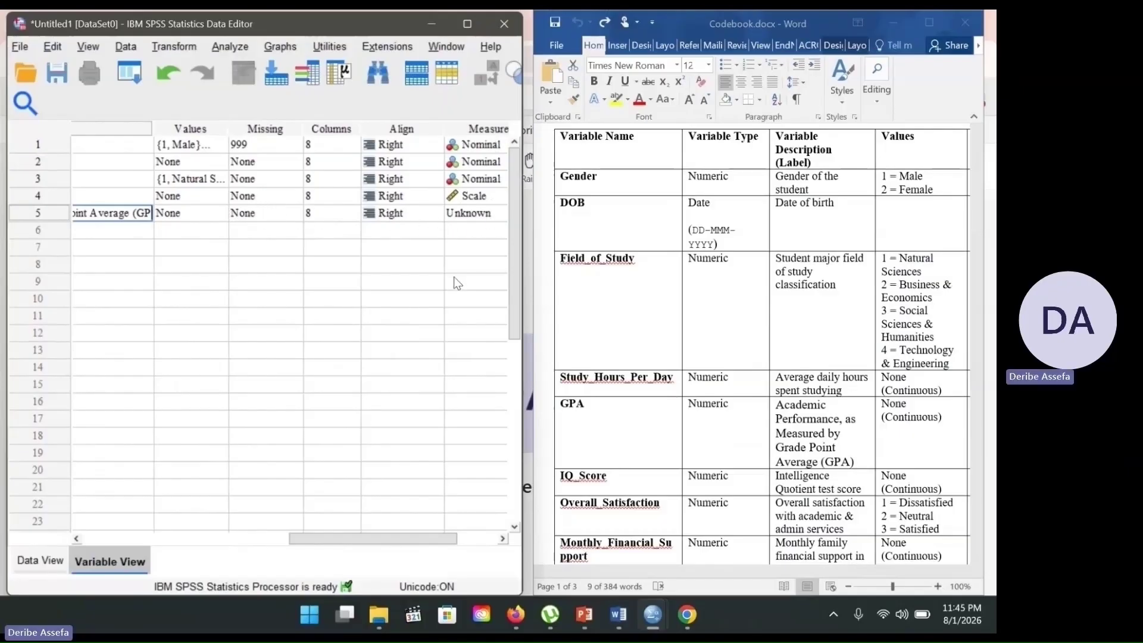
Set the GPA variable's measurement level to Scale
click(485, 214)
click(498, 213)
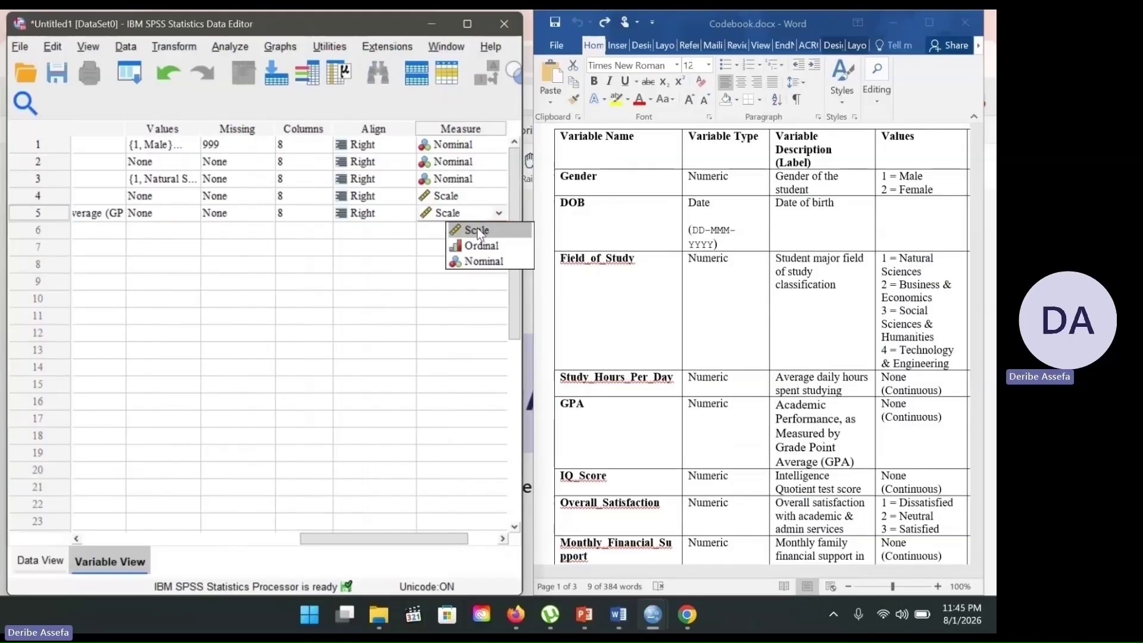
click(477, 228)
Copy the name IQ_Score from the codebook into row 6 as a new variable and set its decimals to 0
click(975, 560)
scroll(974, 556, down, 3)
click(565, 278)
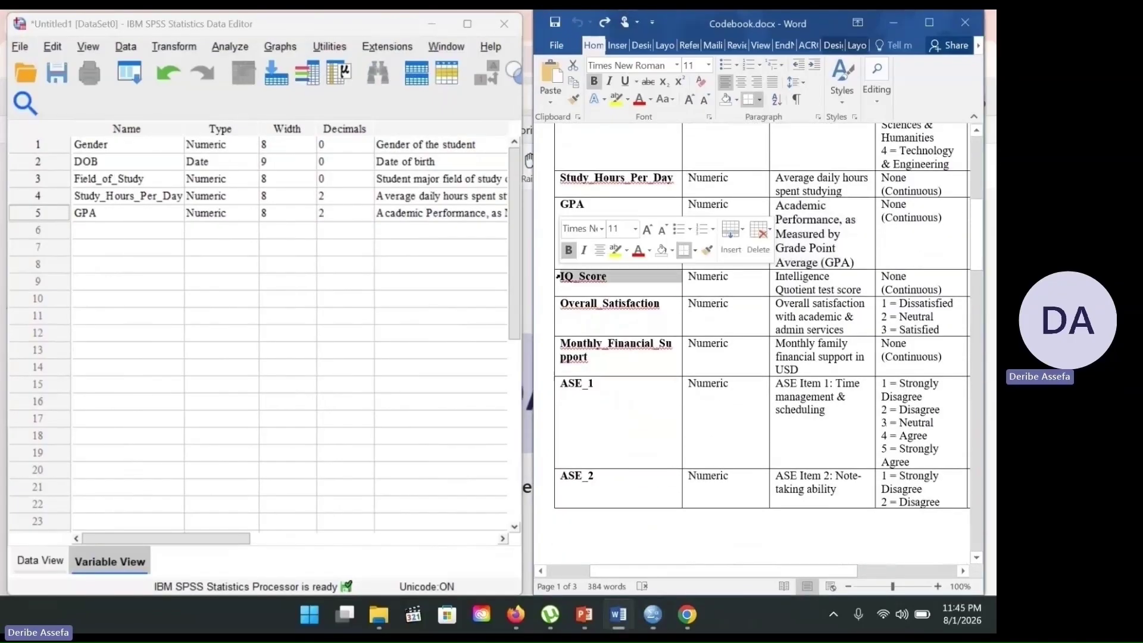
click(566, 279)
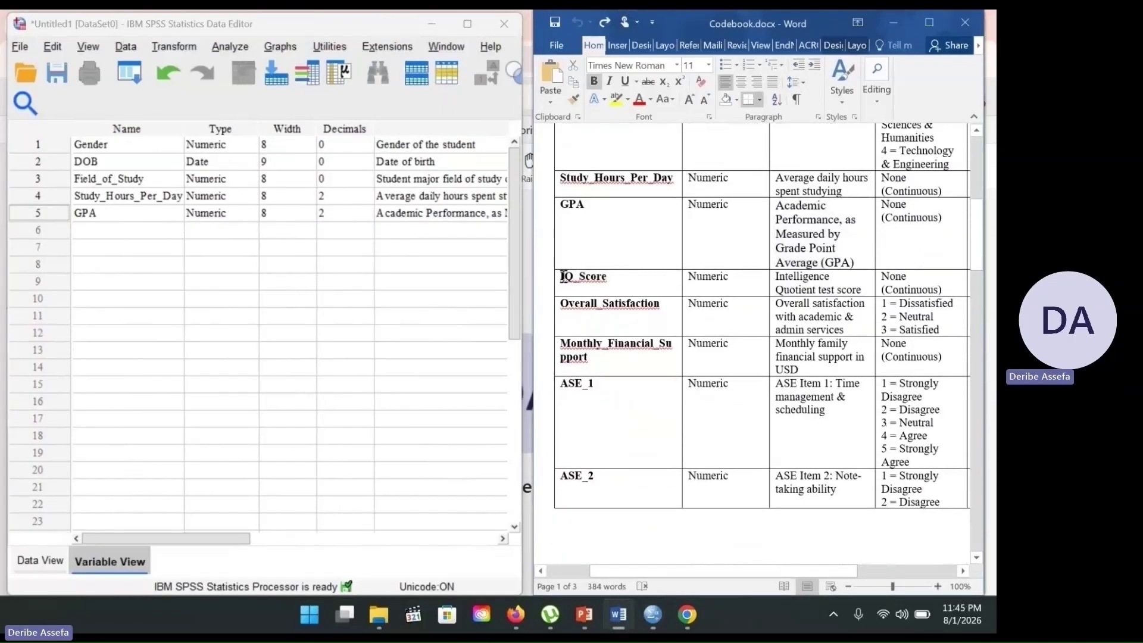
drag(561, 278, 608, 277)
key(ctrl+c)
click(125, 229)
key(ctrl+v)
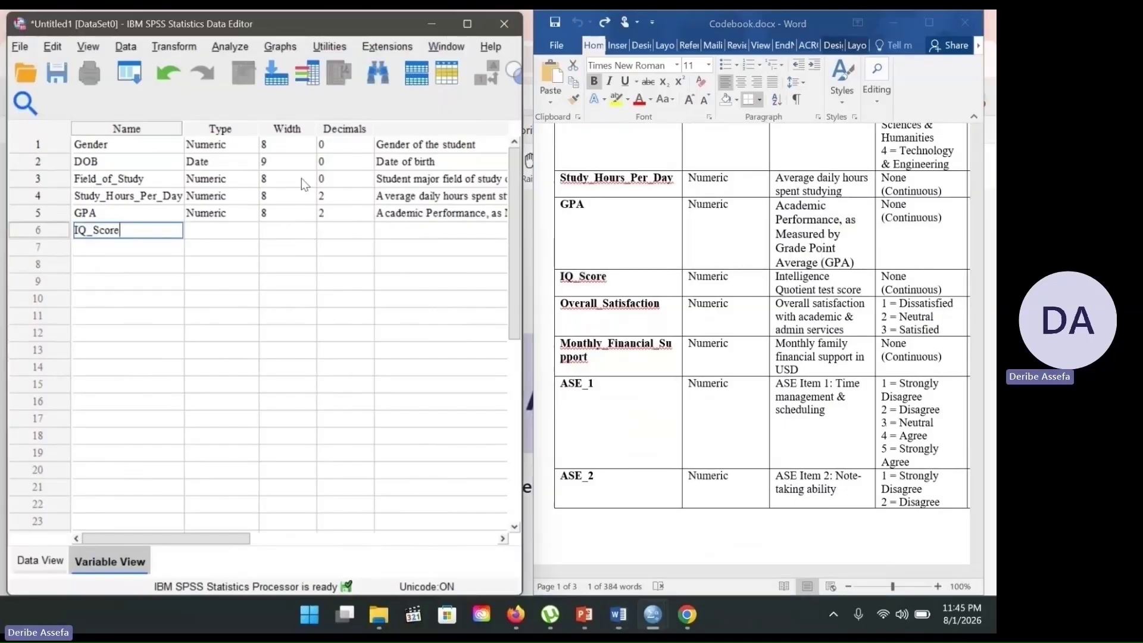
click(291, 230)
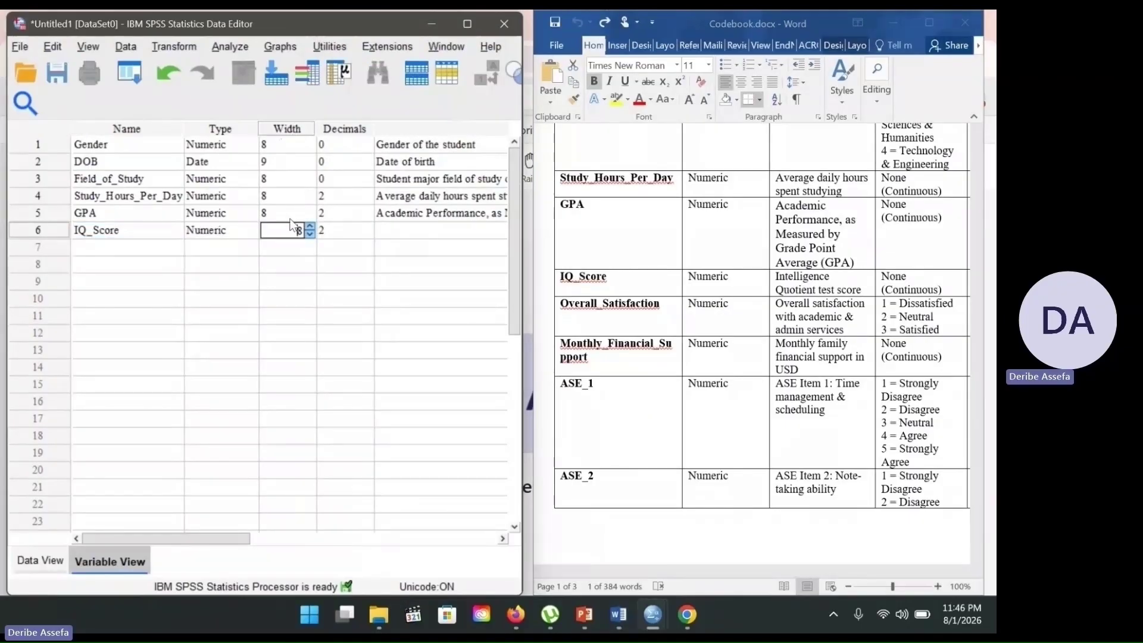
click(343, 233)
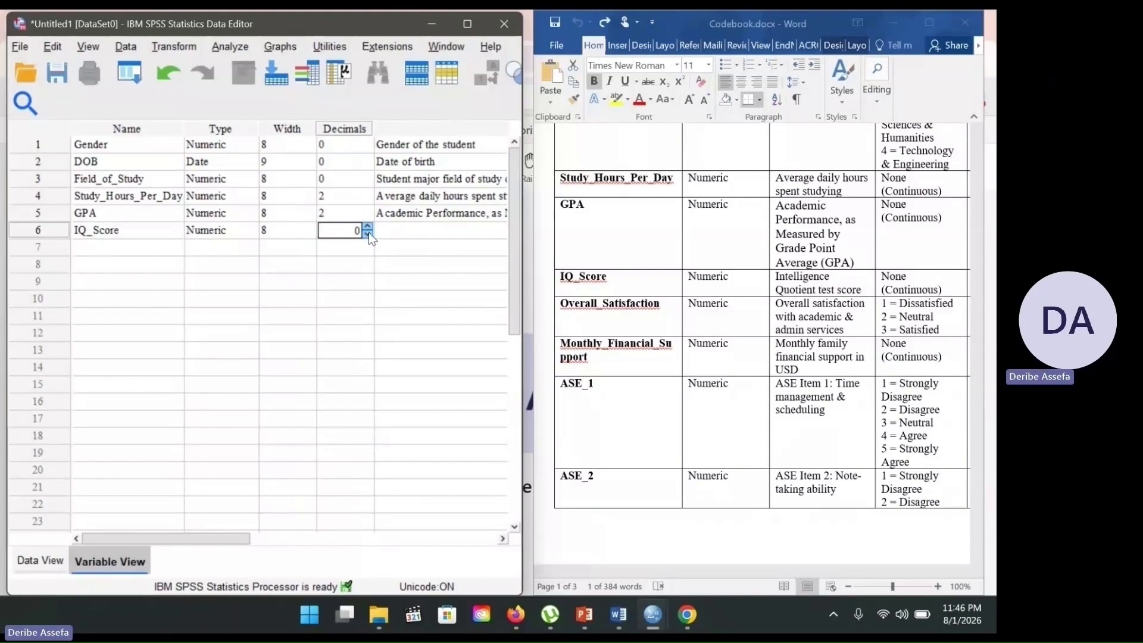
Copy the description "Intelligence Quotient test score" from the codebook into the IQ_Score label and set its measurement level to Scale
click(386, 231)
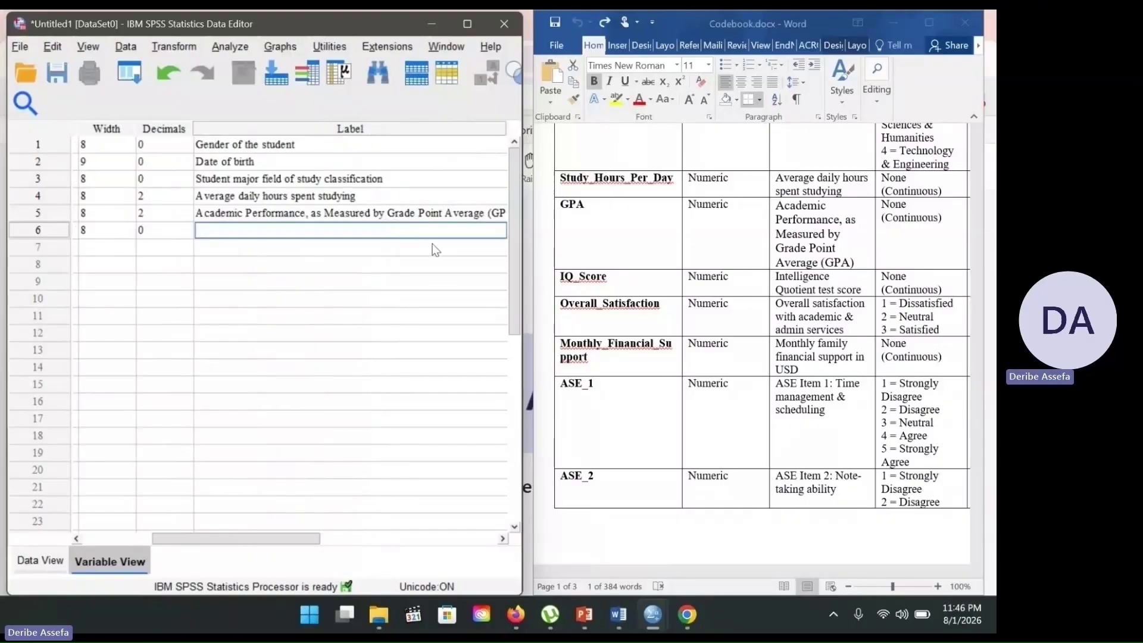
drag(775, 278, 873, 289)
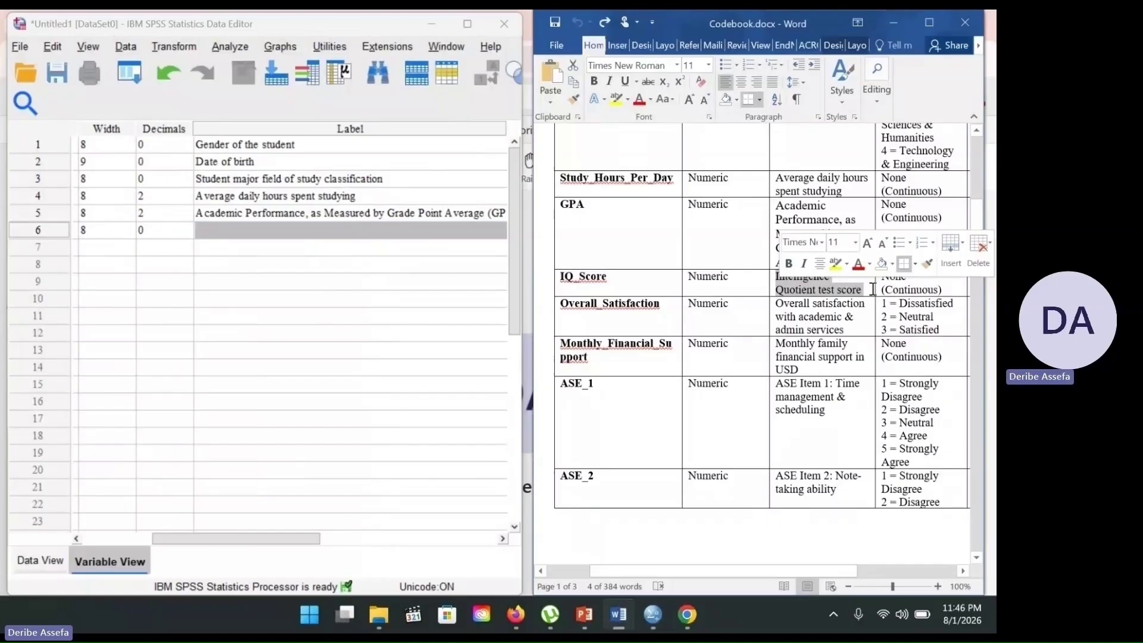
click(248, 235)
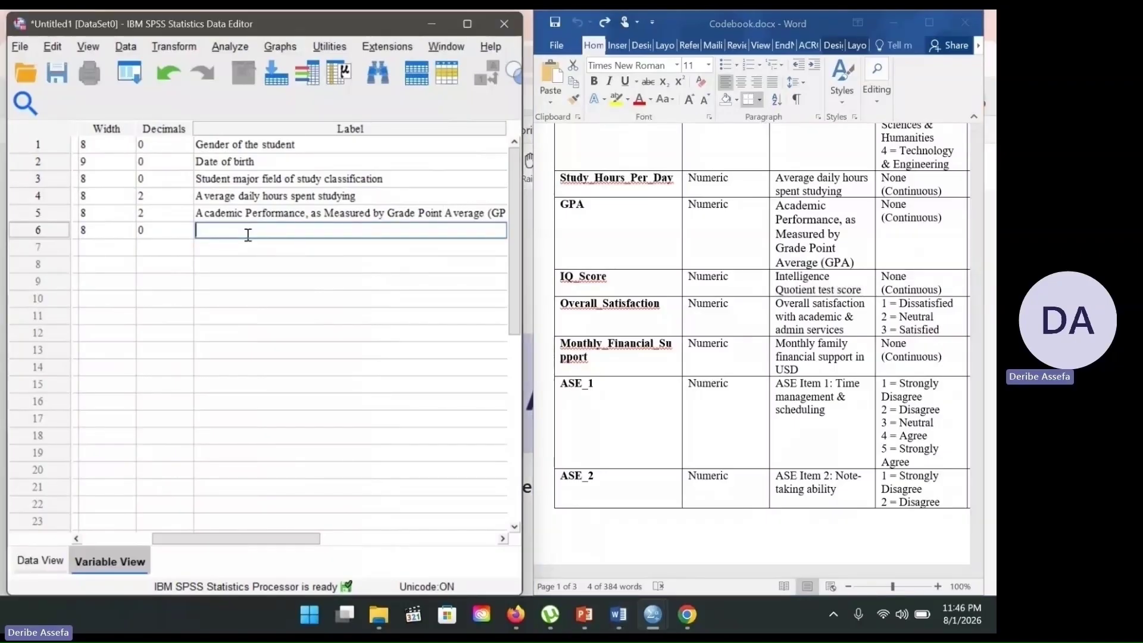
key(ctrl+v)
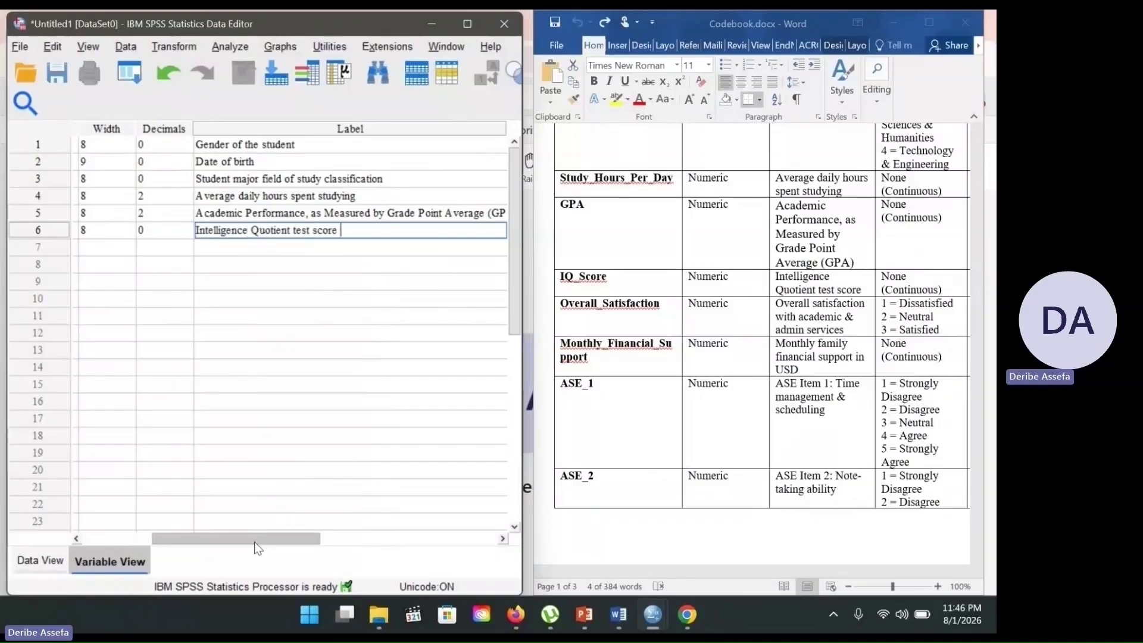
drag(255, 542, 366, 541)
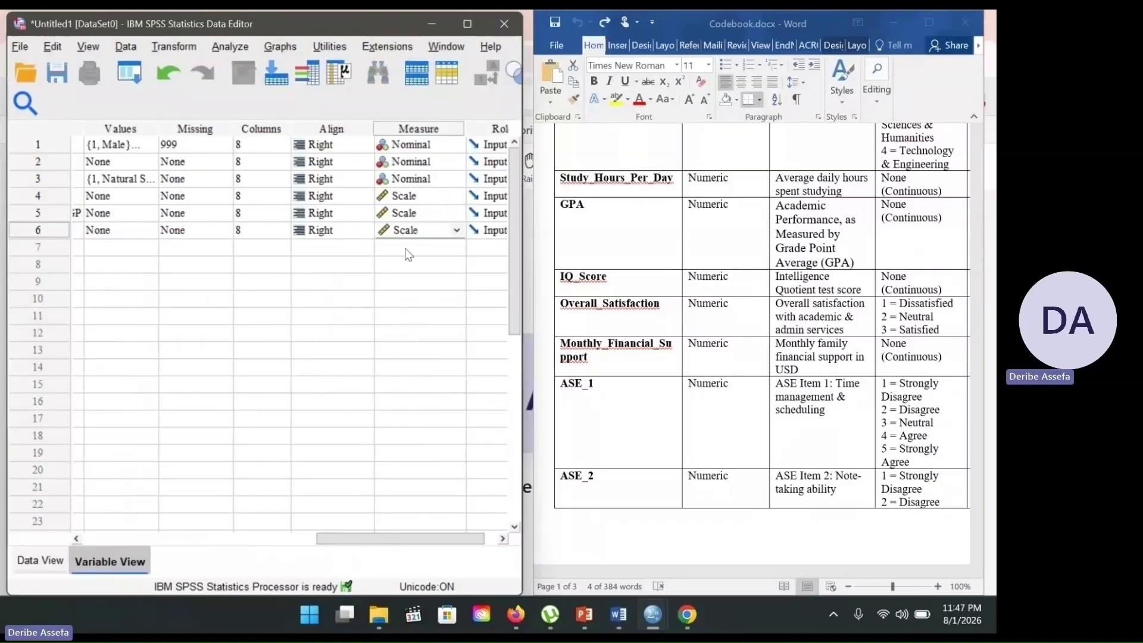
Copy the name Overall_Satisfaction from the codebook into row 7 as a new variable and set its decimals to 0
drag(340, 542, 107, 542)
double_click(590, 305)
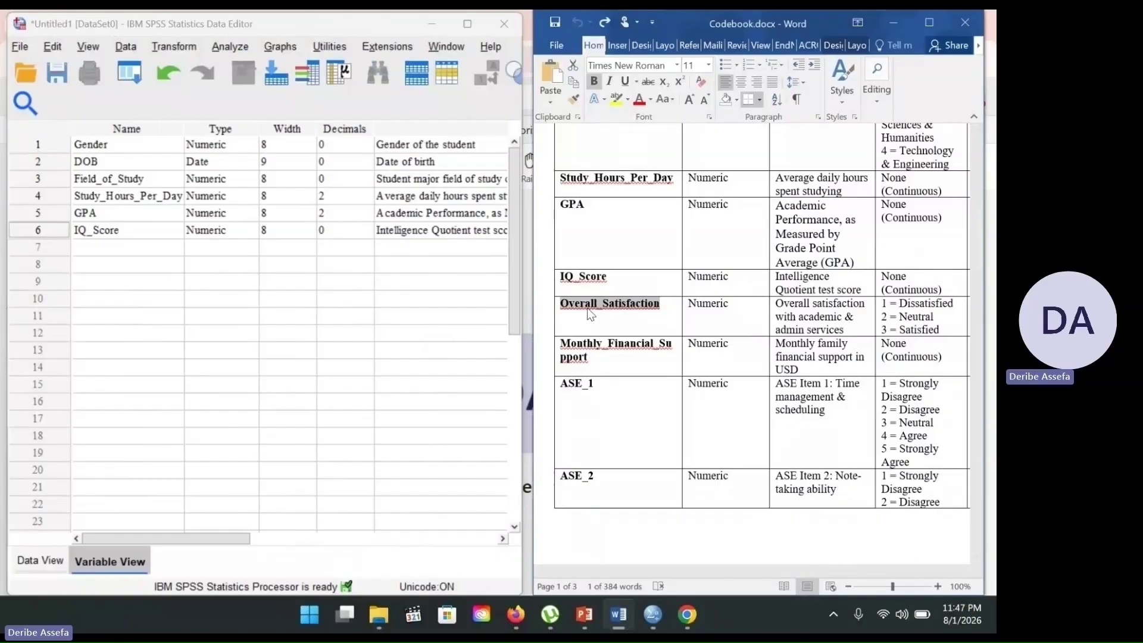
double_click(93, 249)
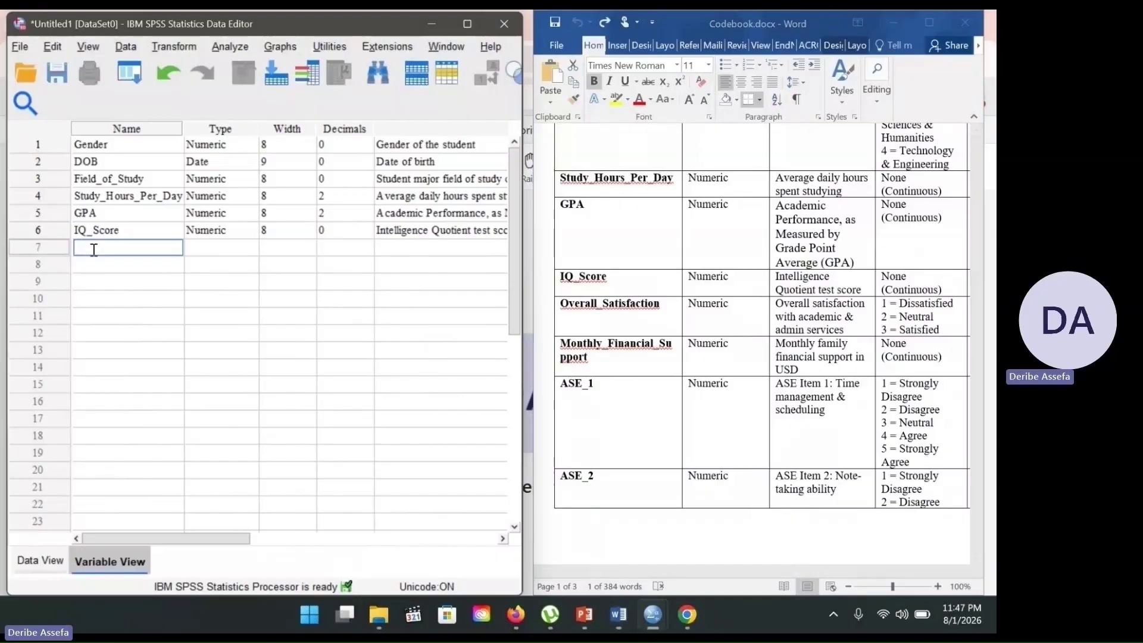
key(ctrl+v)
click(337, 246)
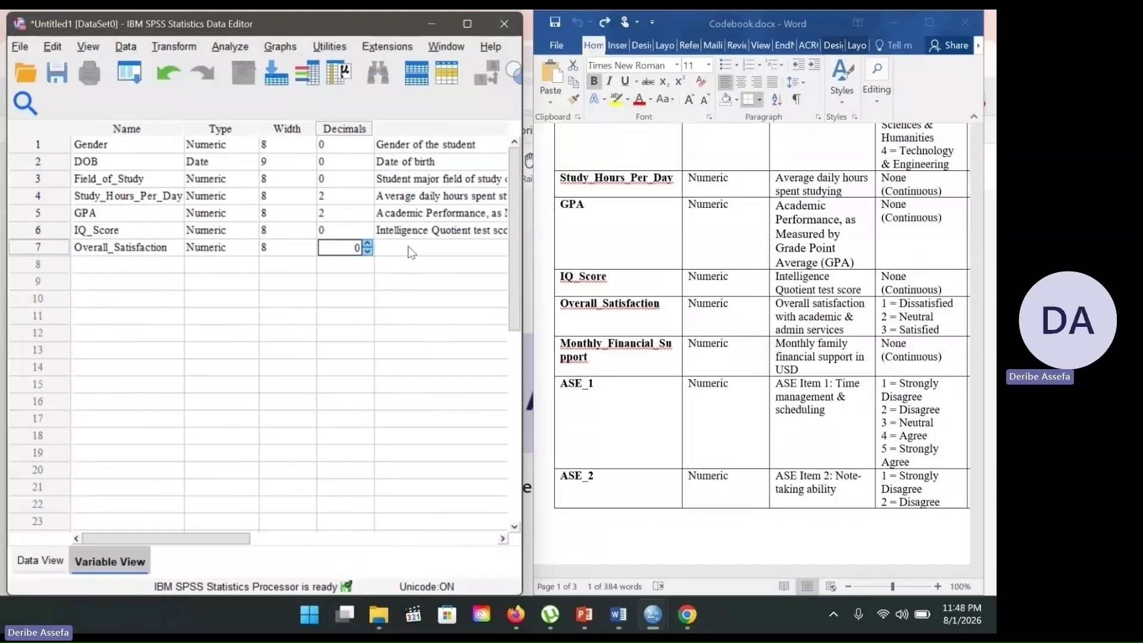
Copy the description "Overall satisfaction with academic & admin services" from the codebook into the Overall_Satisfaction variable's label
key(Tab)
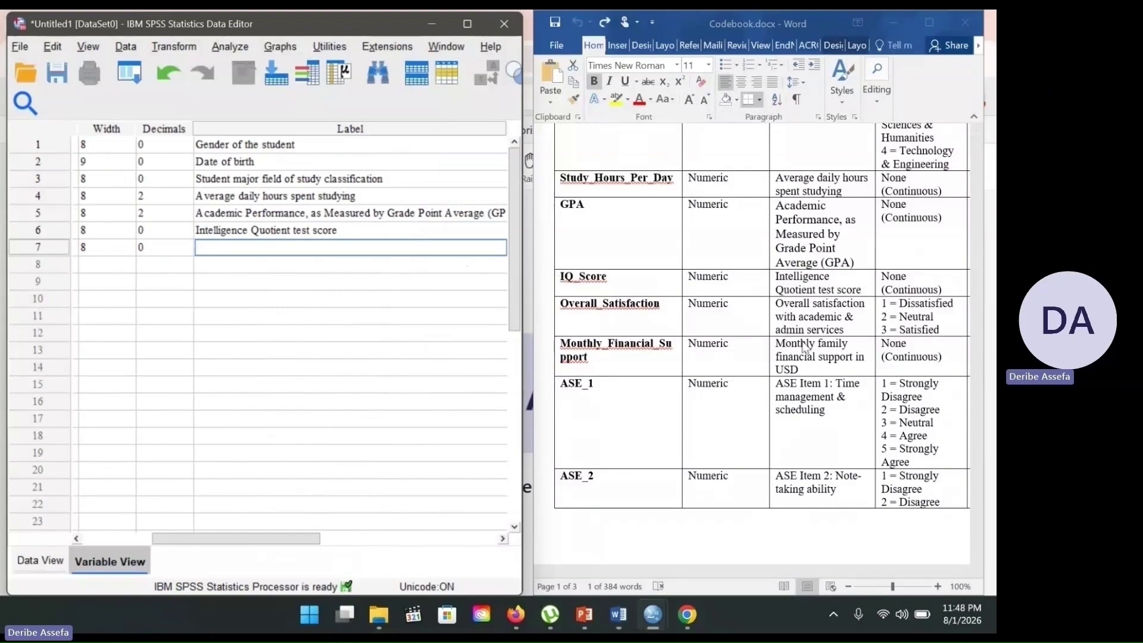
click(805, 320)
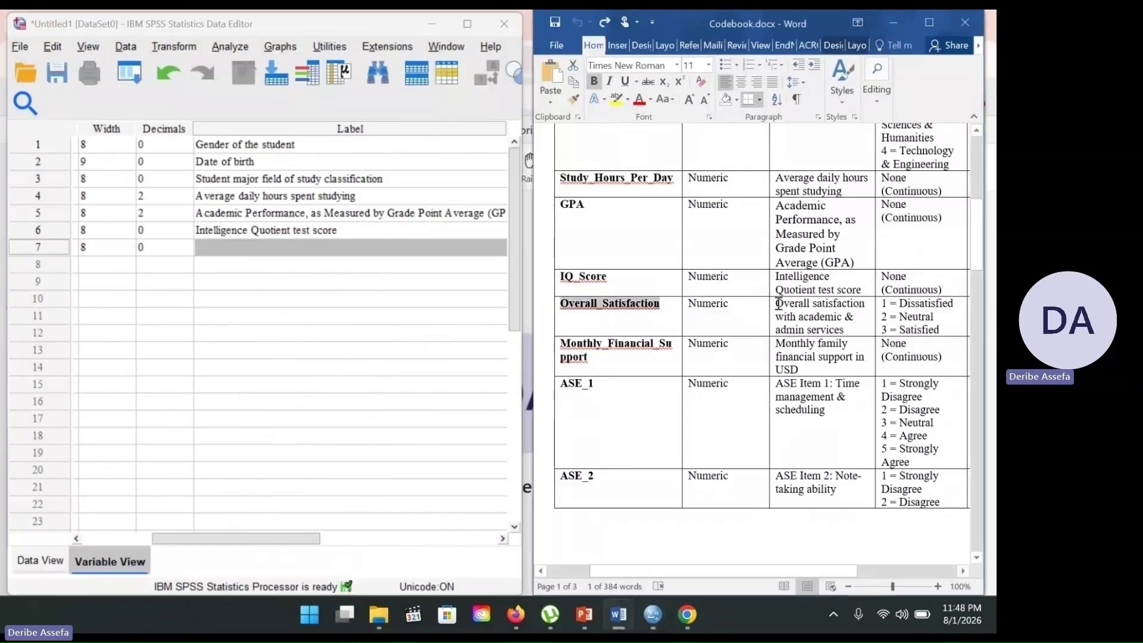
drag(776, 304, 860, 329)
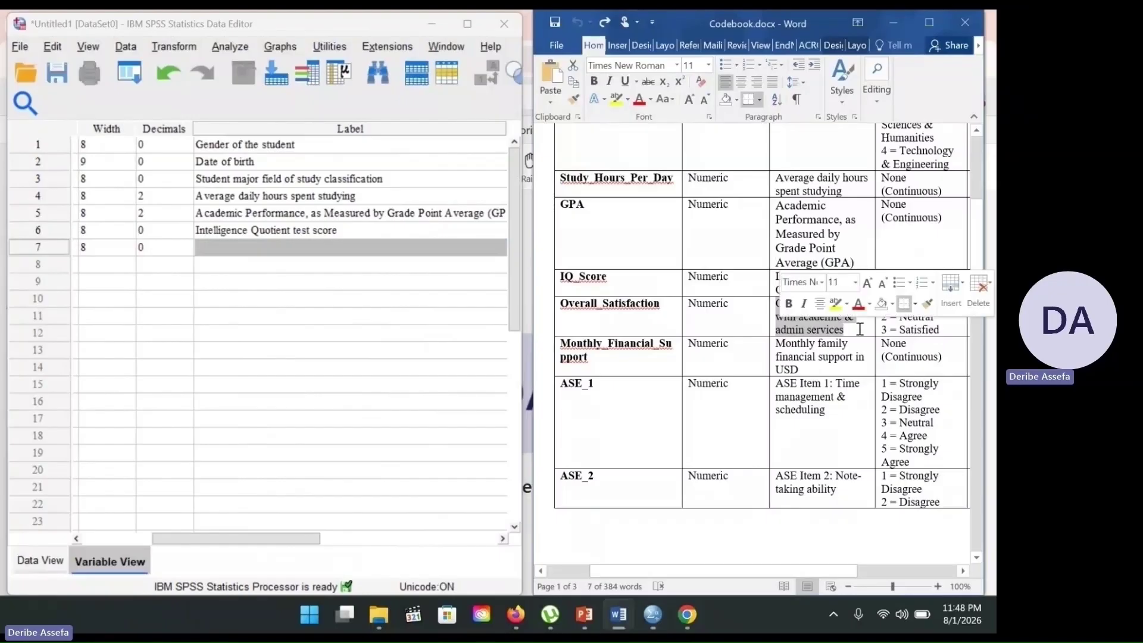
key(ctrl+c)
click(203, 247)
key(ctrl+v)
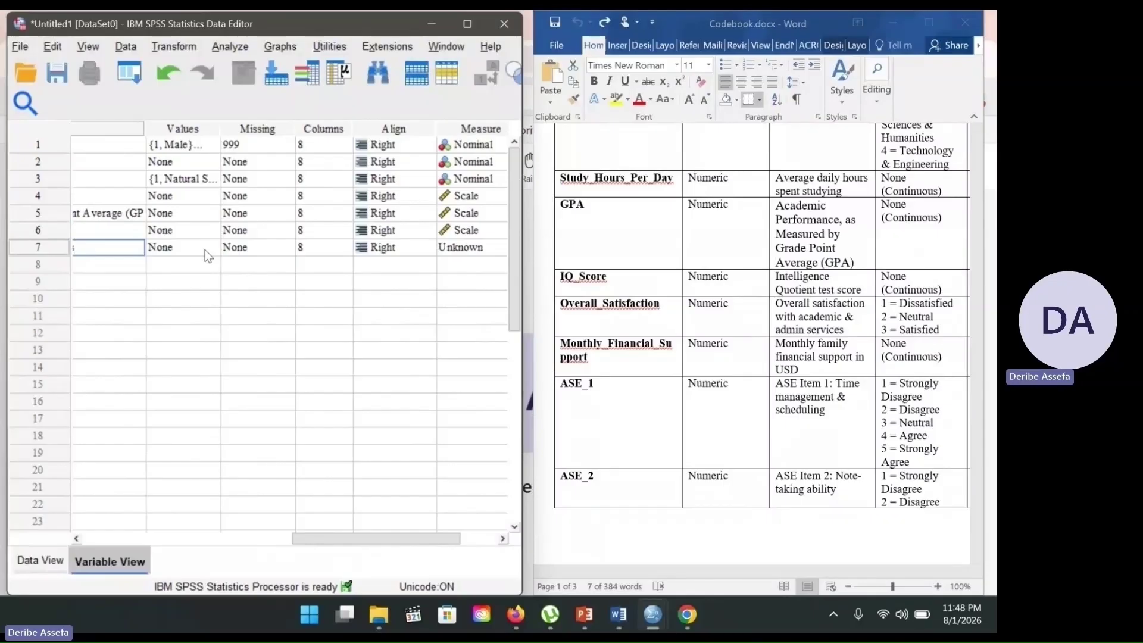
Define the Overall_Satisfaction value labels as 1 = Dissatisfied, 2 = Neutral and 3 = Satisfied
click(205, 250)
click(215, 247)
text(1)
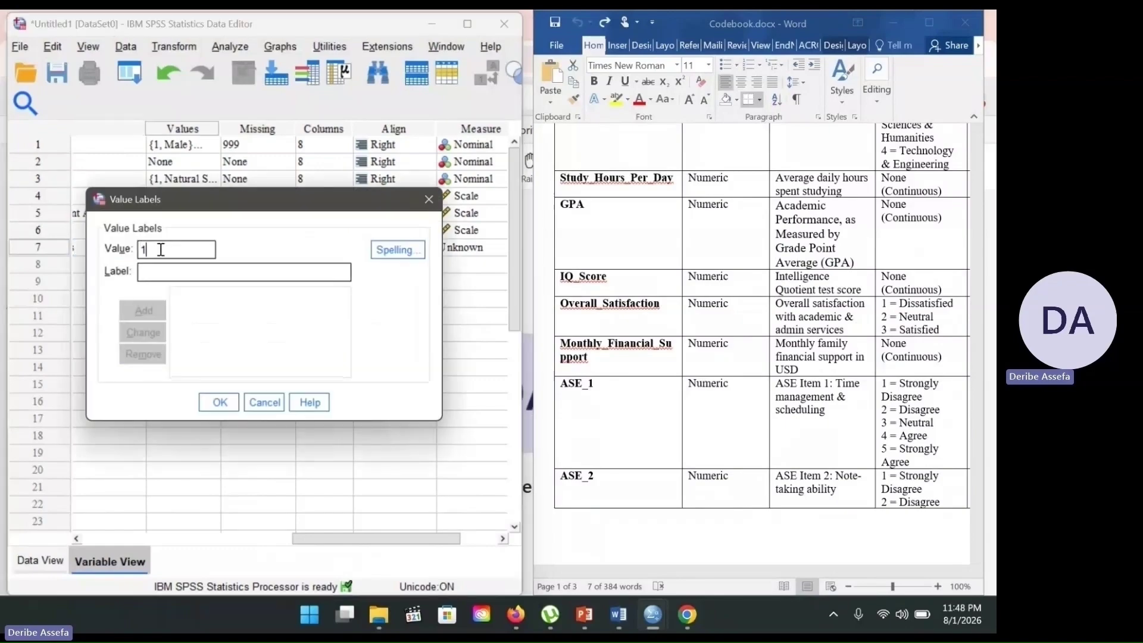
click(154, 268)
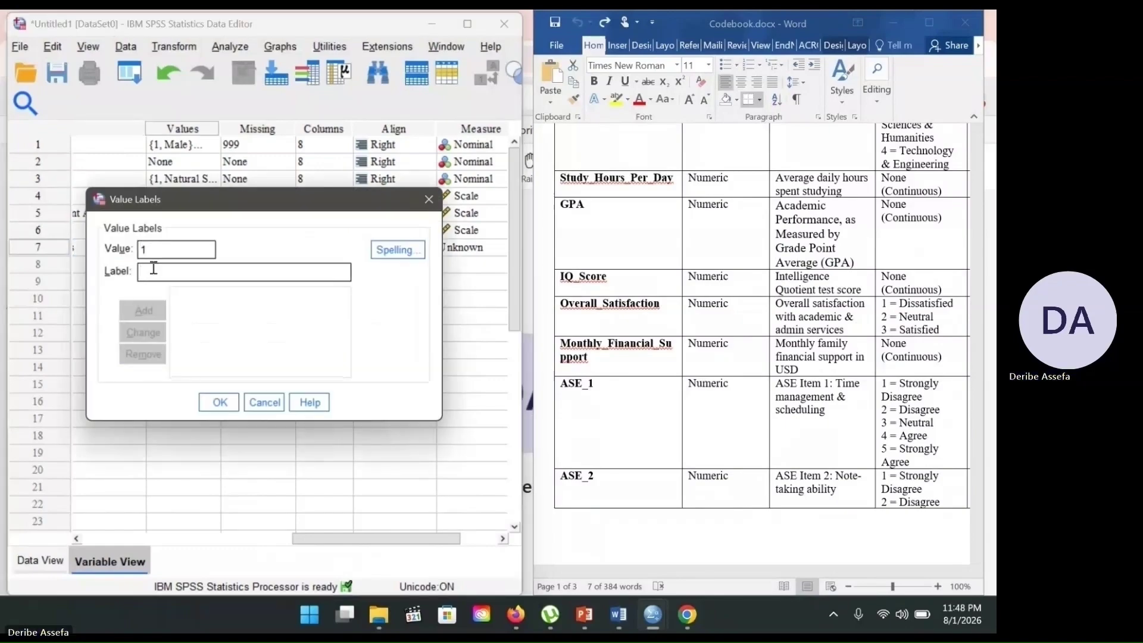
text(Dissatisfied)
key(Return)
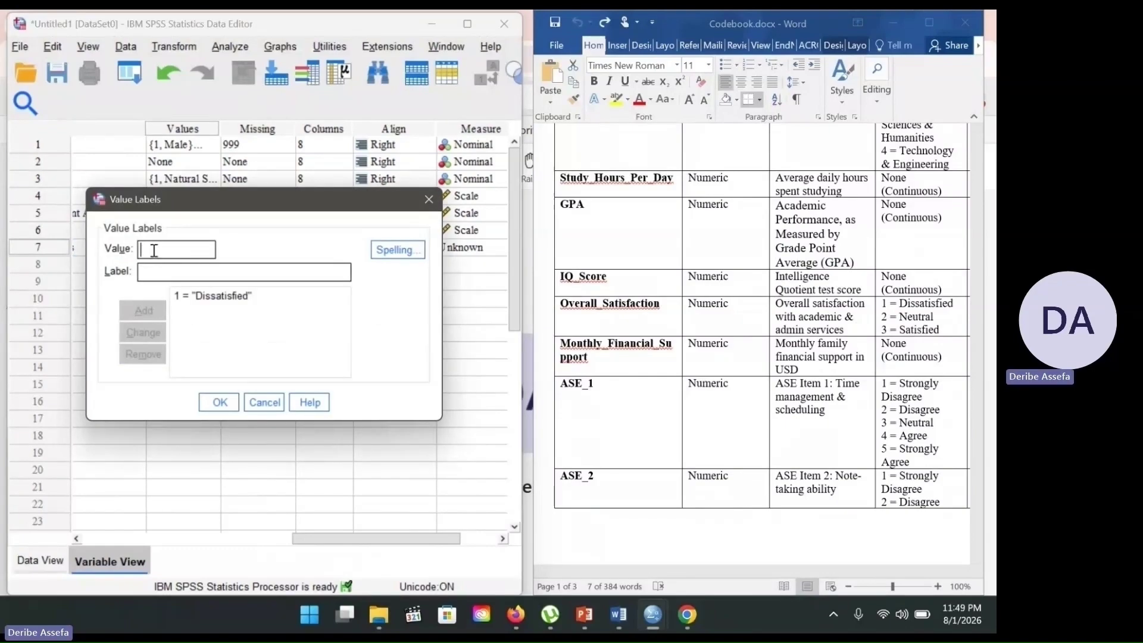
text(2)
click(150, 271)
text(Neutral)
key(Return)
text(3)
click(150, 271)
text(Satisfied)
key(Return)
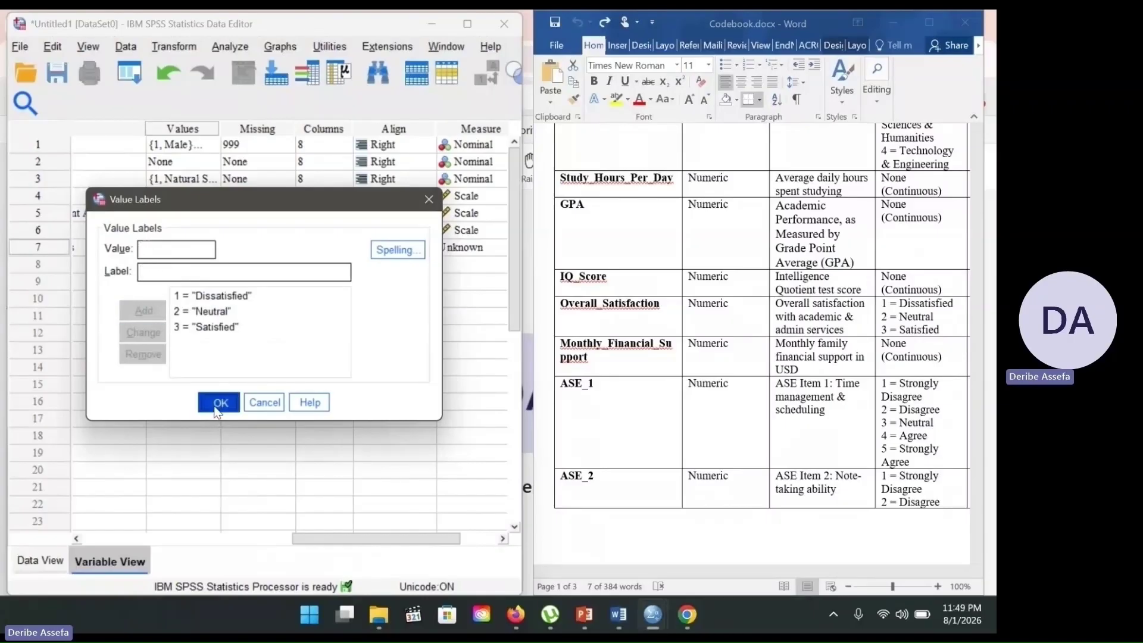
click(219, 403)
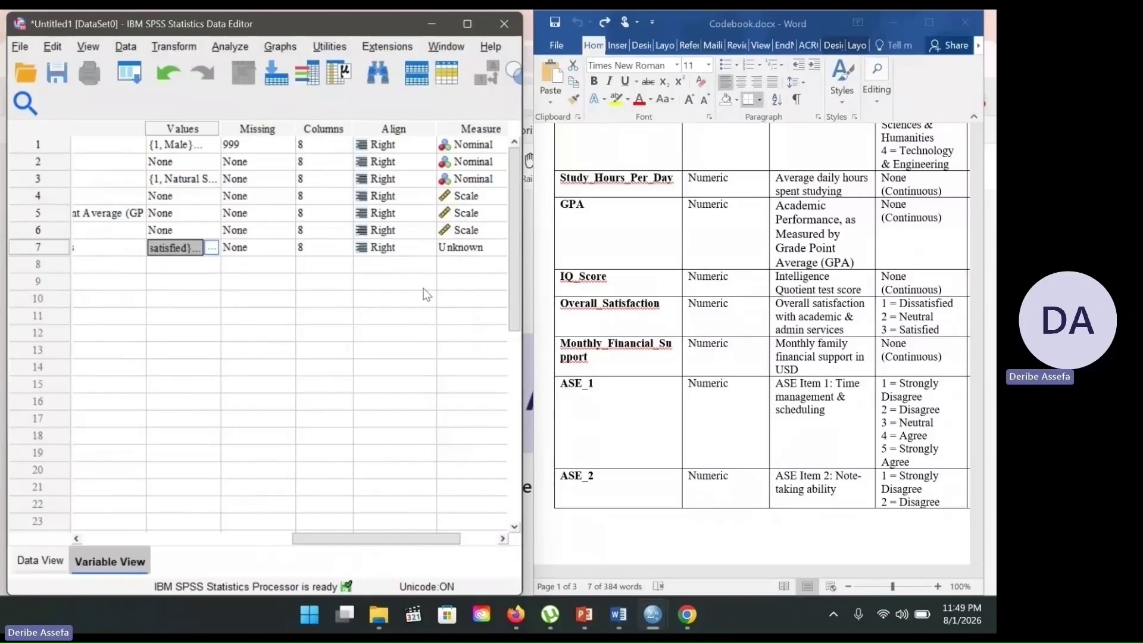
Set the Overall_Satisfaction variable's measurement level to Ordinal
scroll(324, 539, right, 3)
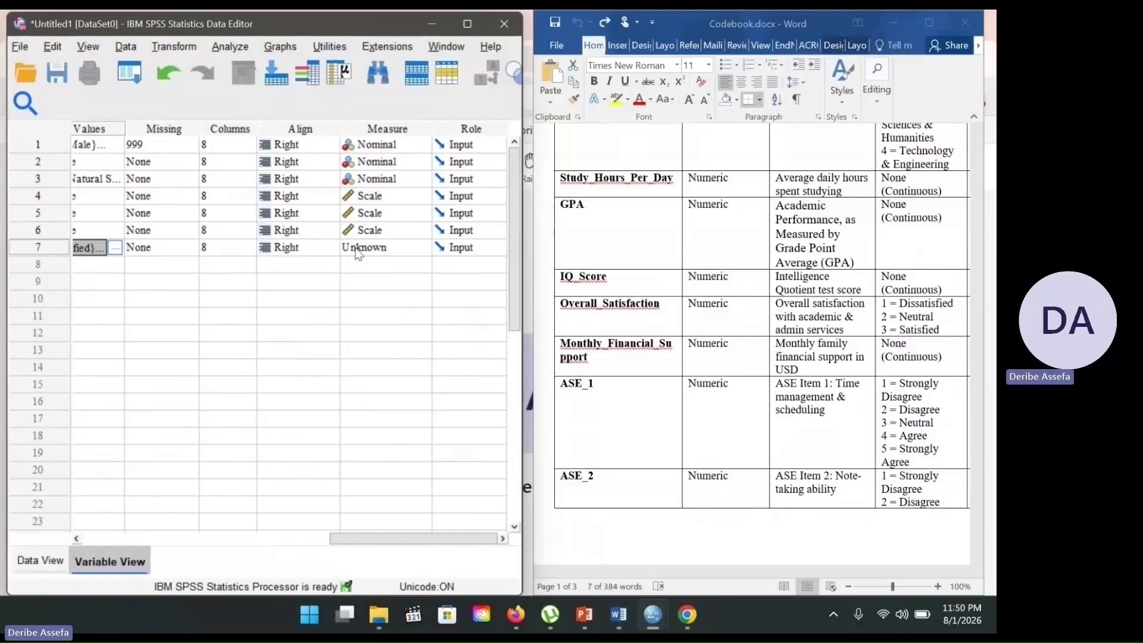
click(393, 249)
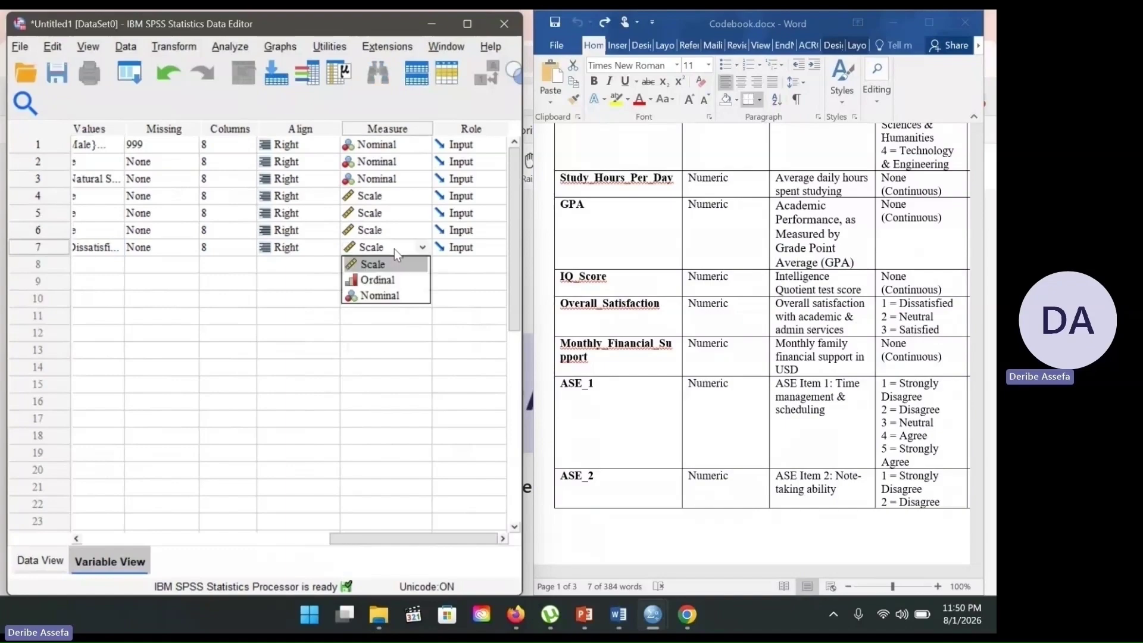
click(373, 279)
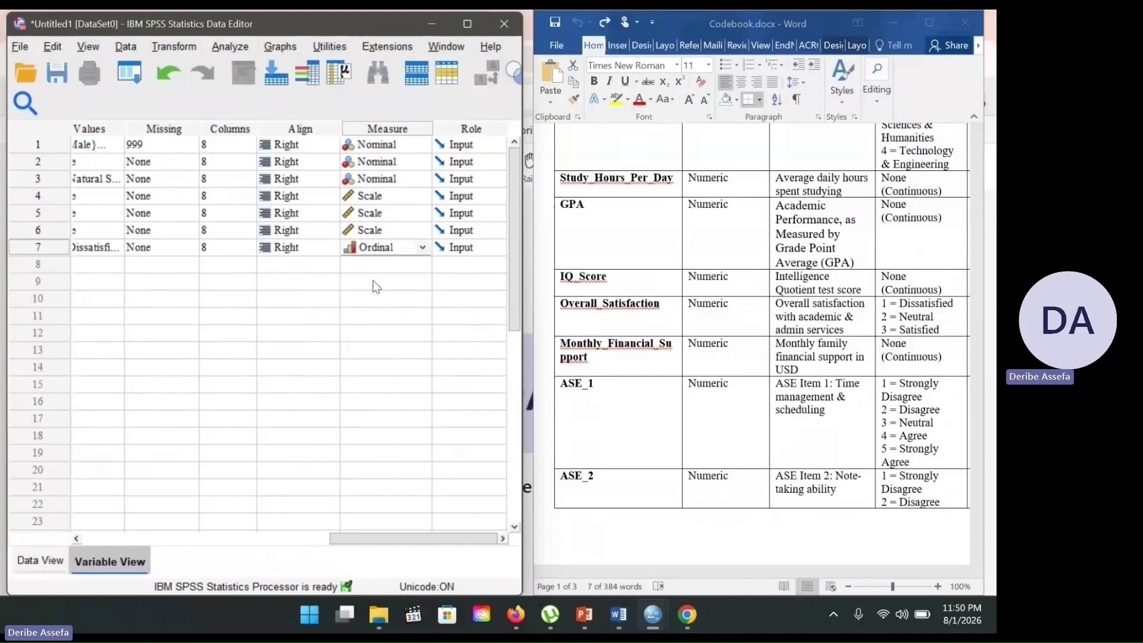
Copy Monthly_Financial_Support from the codebook into row 8 as a new variable, with its description "Monthly family financial support in USD" as the label
double_click(623, 358)
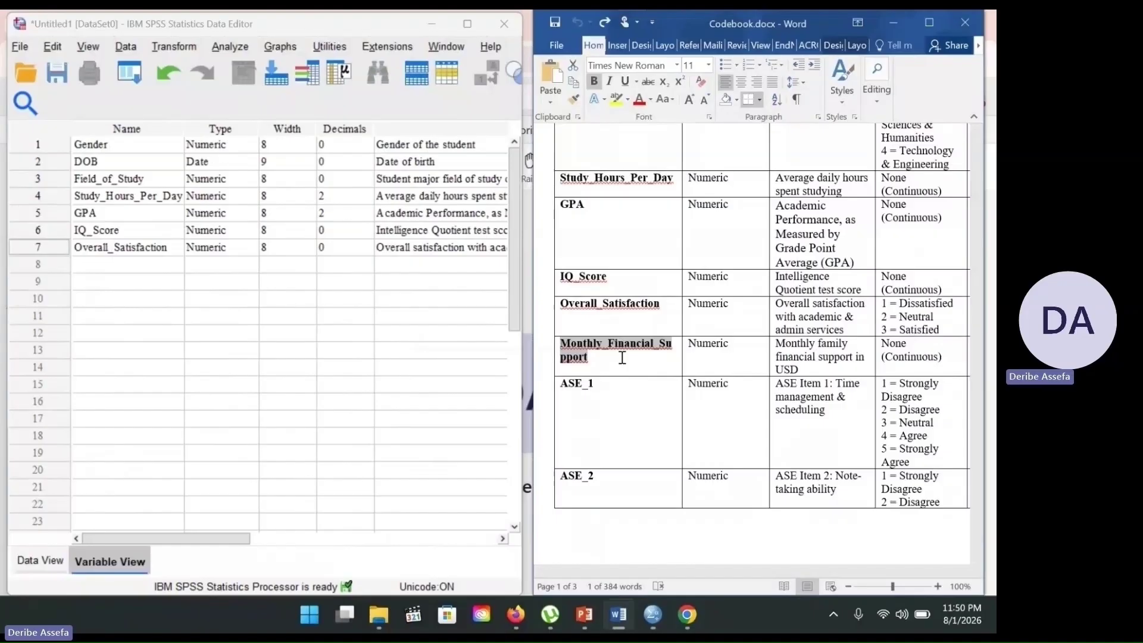
key(ctrl+v)
drag(775, 345, 867, 370)
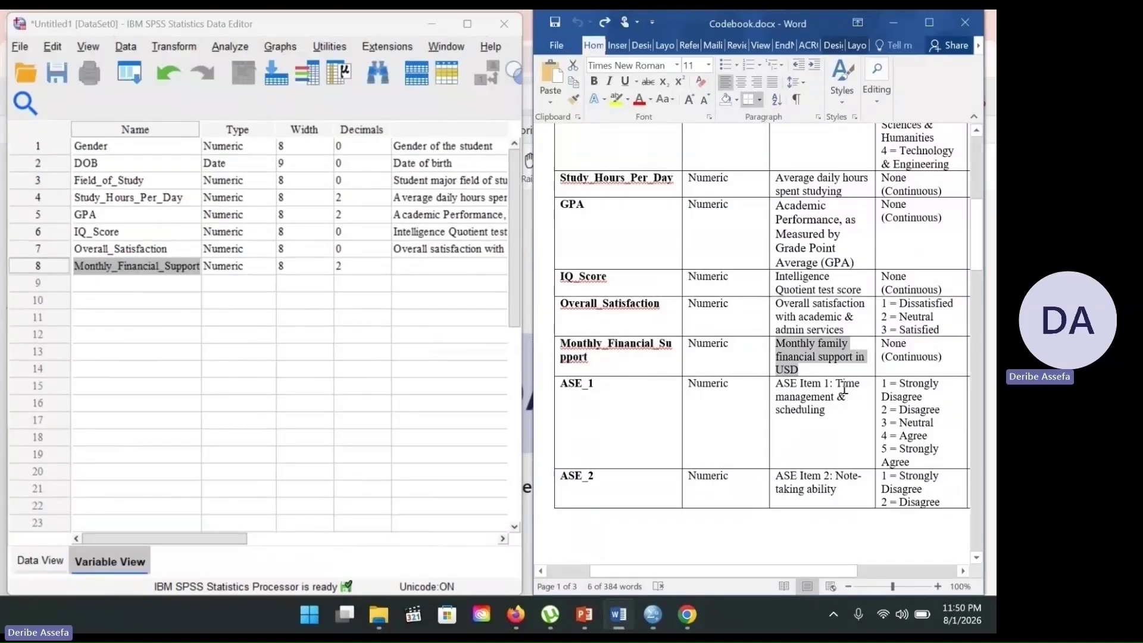
key(ctrl+c)
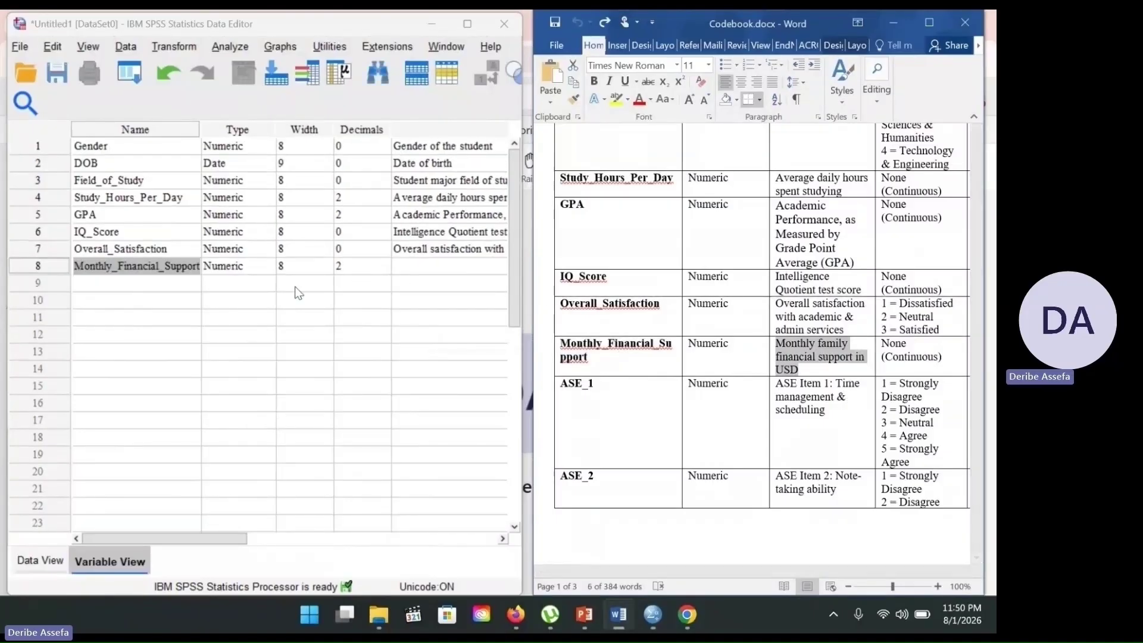
click(405, 265)
key(ctrl+v)
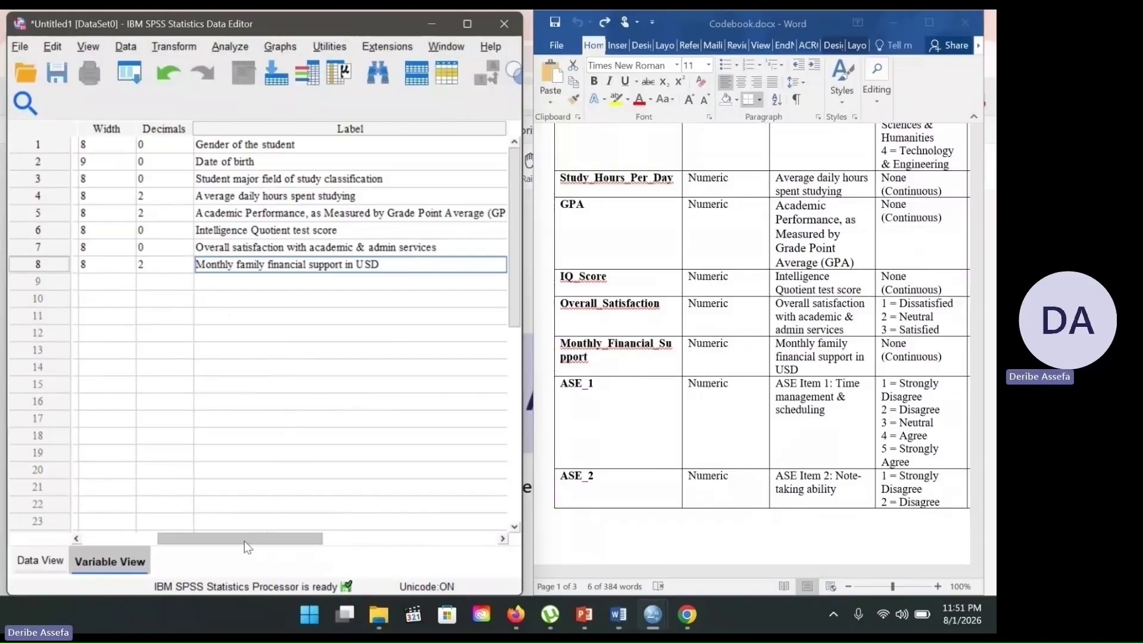
Set the Monthly_Financial_Support variable's measurement level to Scale
drag(244, 541, 369, 539)
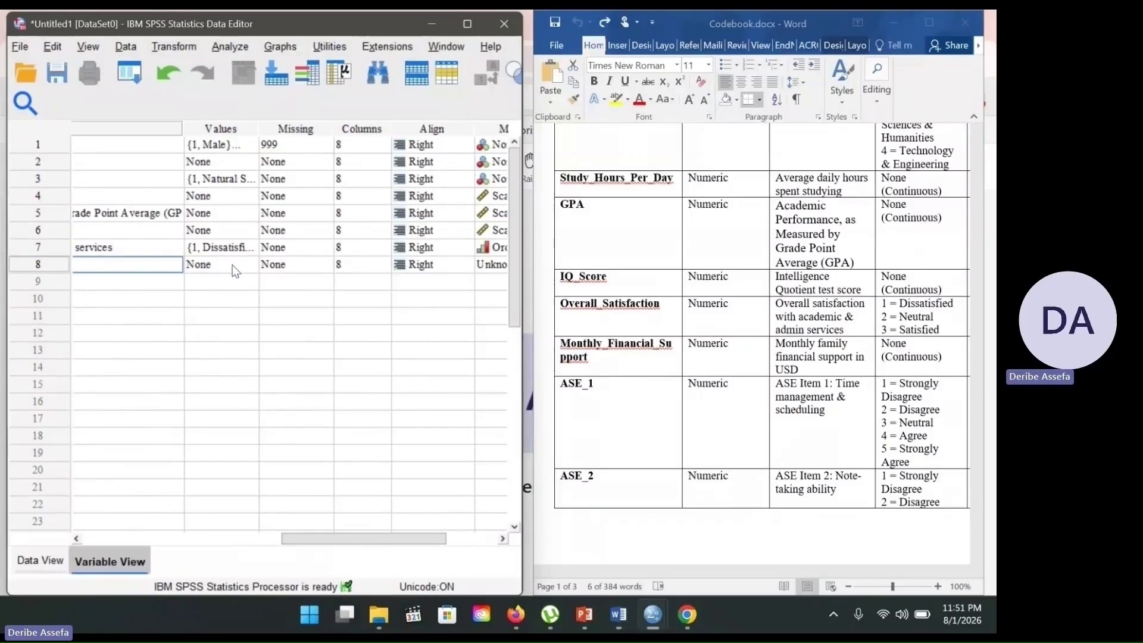
scroll(298, 265, right, 3)
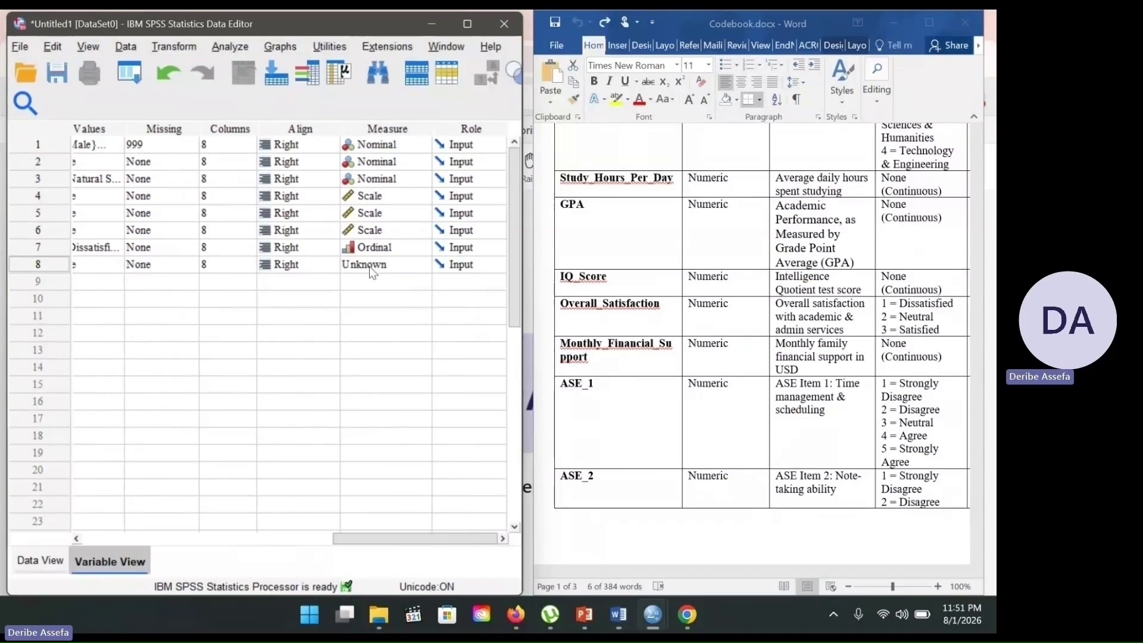
click(405, 264)
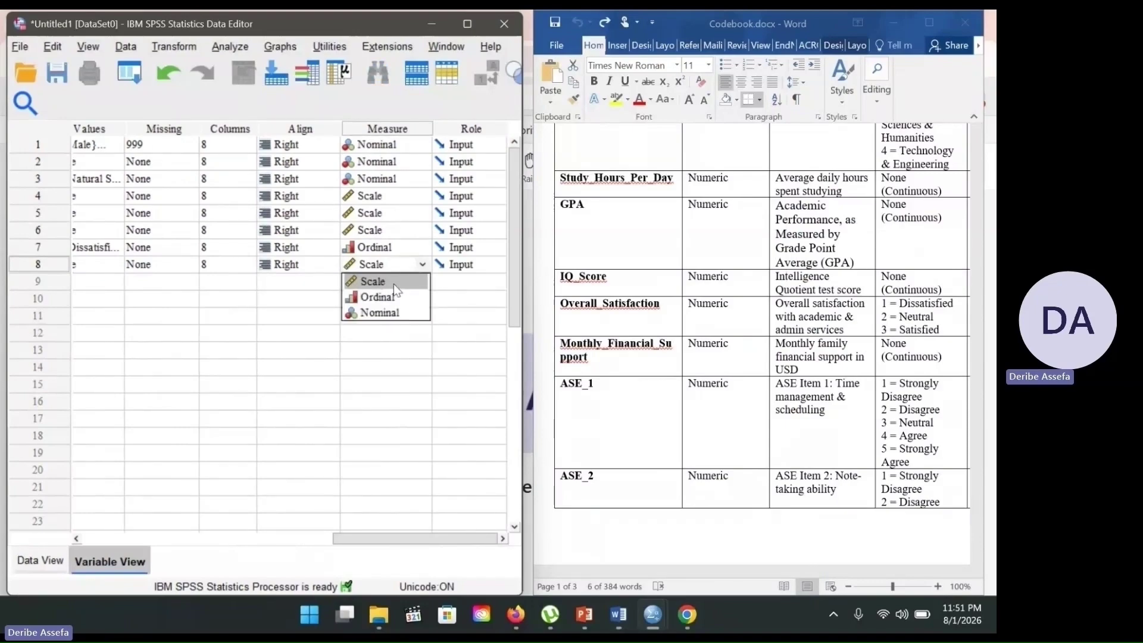
click(394, 283)
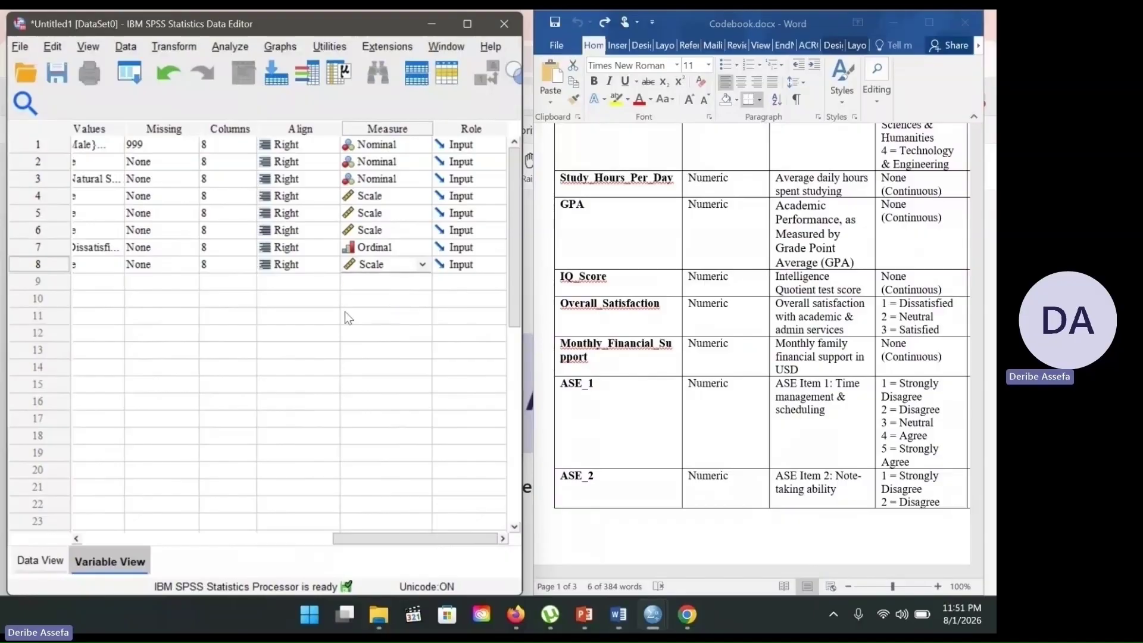
Add ASE_1 from the codebook as a new numeric variable in row 9 with 0 decimals
click(308, 539)
click(642, 392)
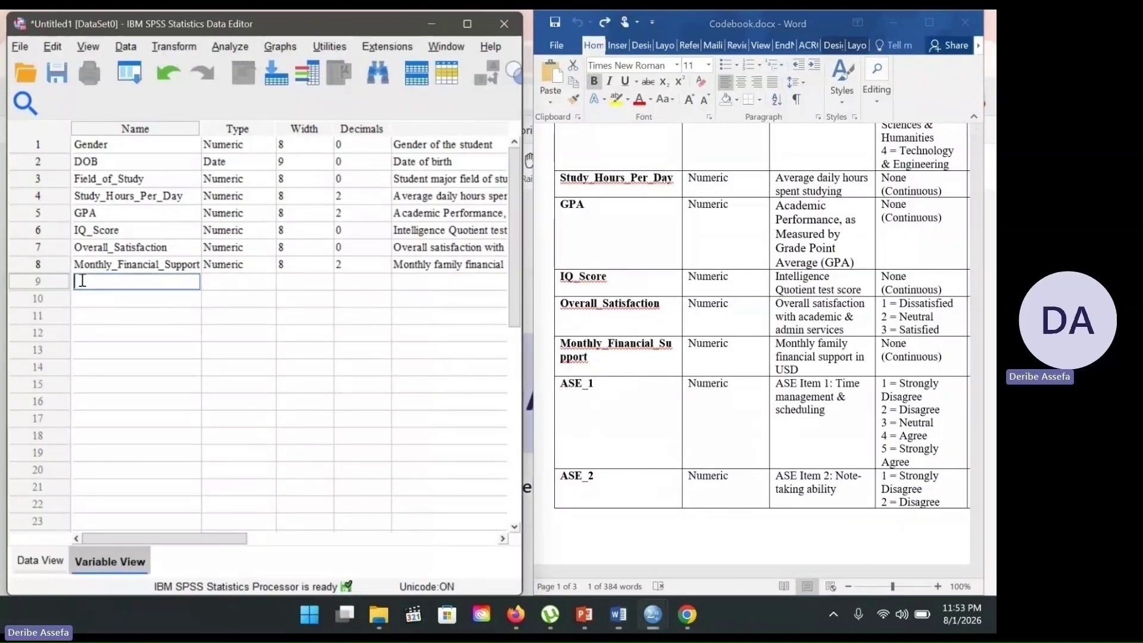
text(ASE_1)
key(Tab)
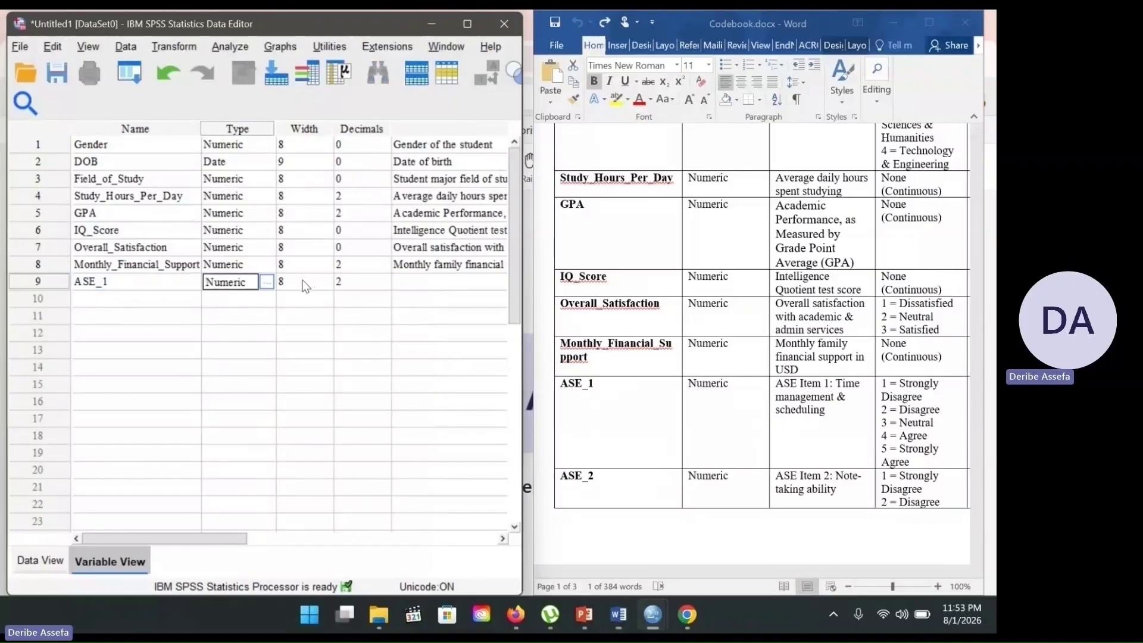
click(361, 286)
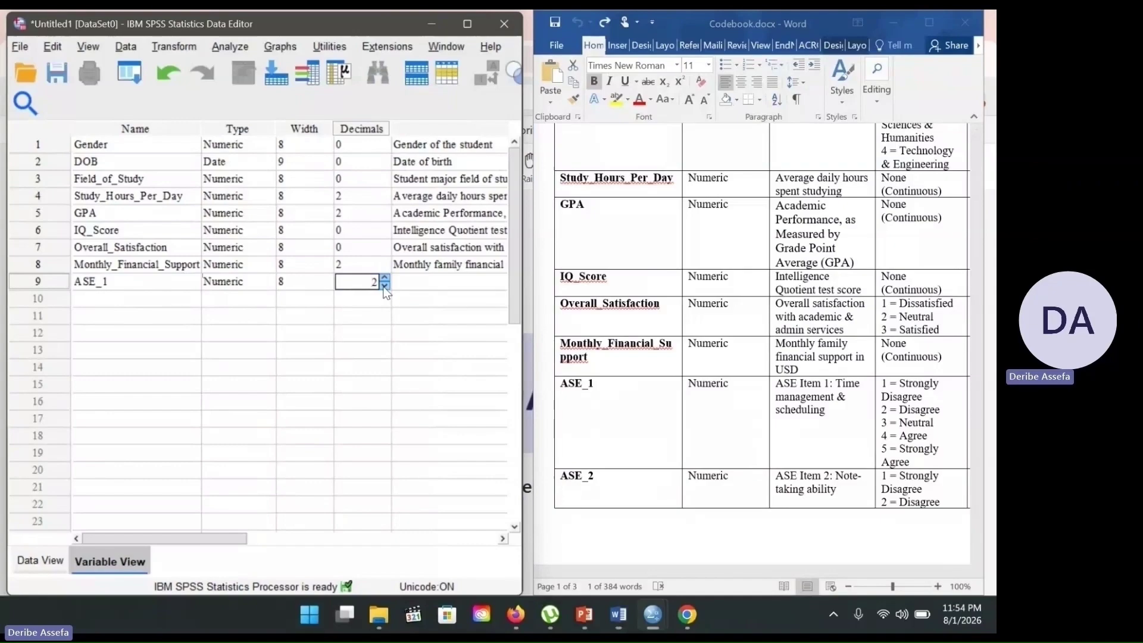
click(385, 286)
key(Tab)
Copy the description "ASE Item 1: Time management & scheduling" from the codebook into the ASE_1 variable's label
drag(776, 384, 825, 411)
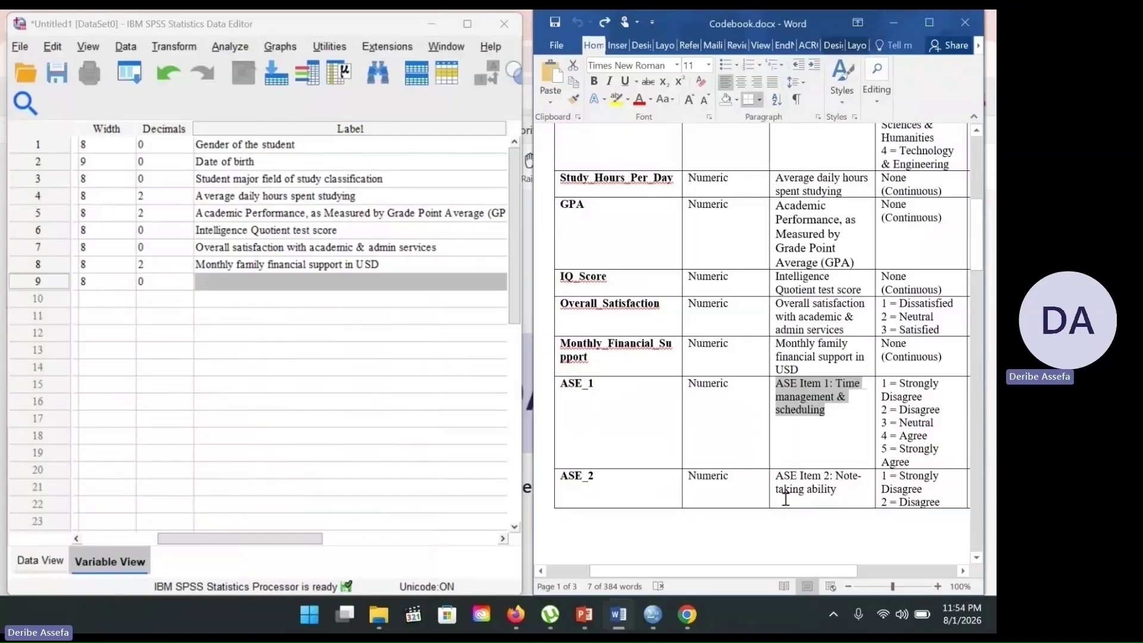
click(213, 281)
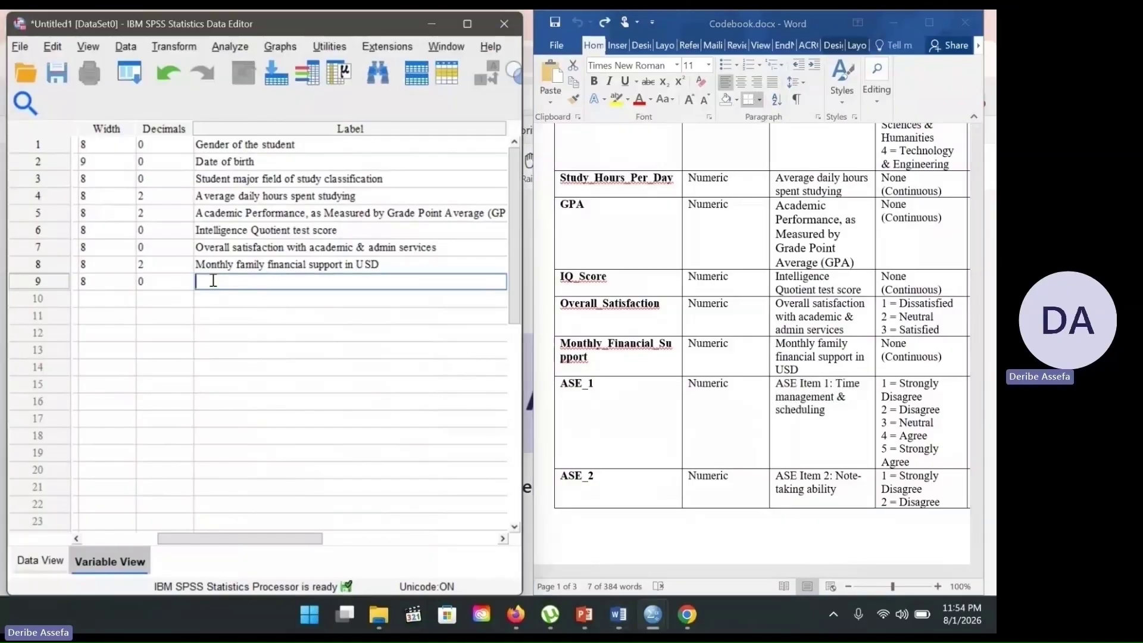
key(ctrl+v)
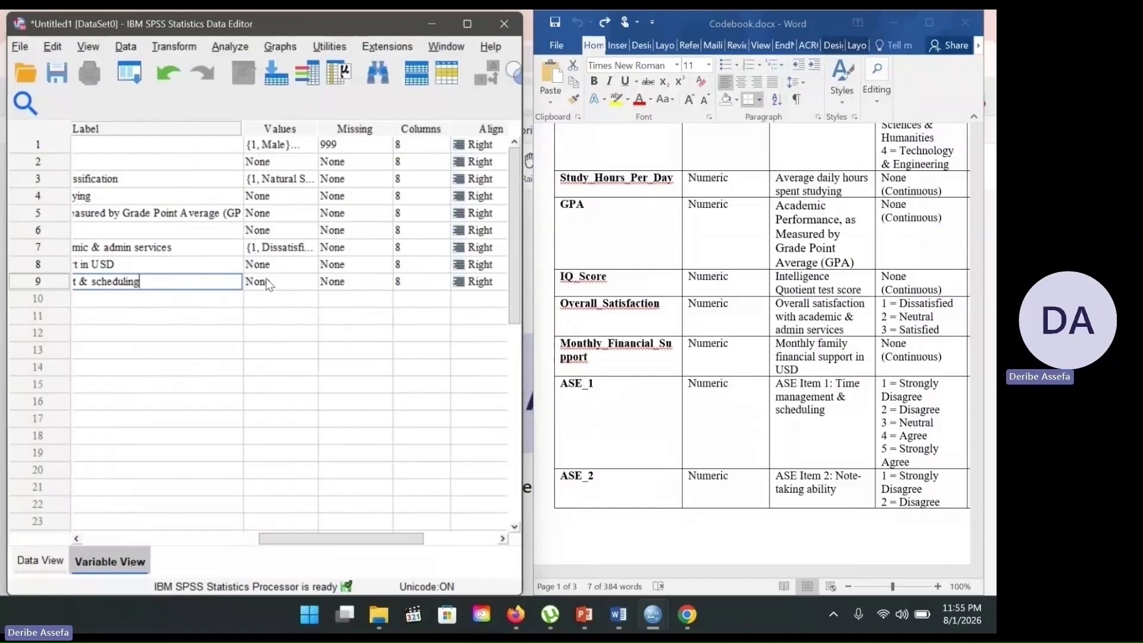
Add the ASE_1 value labels 1 = Strongly disagree and 2 = Disagree
click(299, 280)
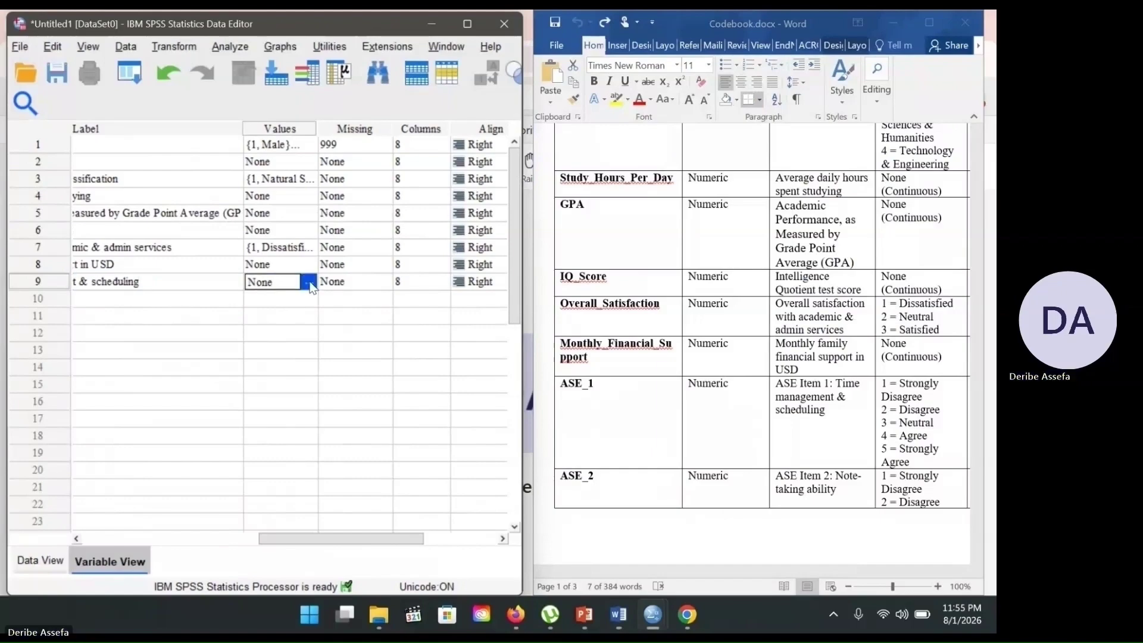
click(310, 283)
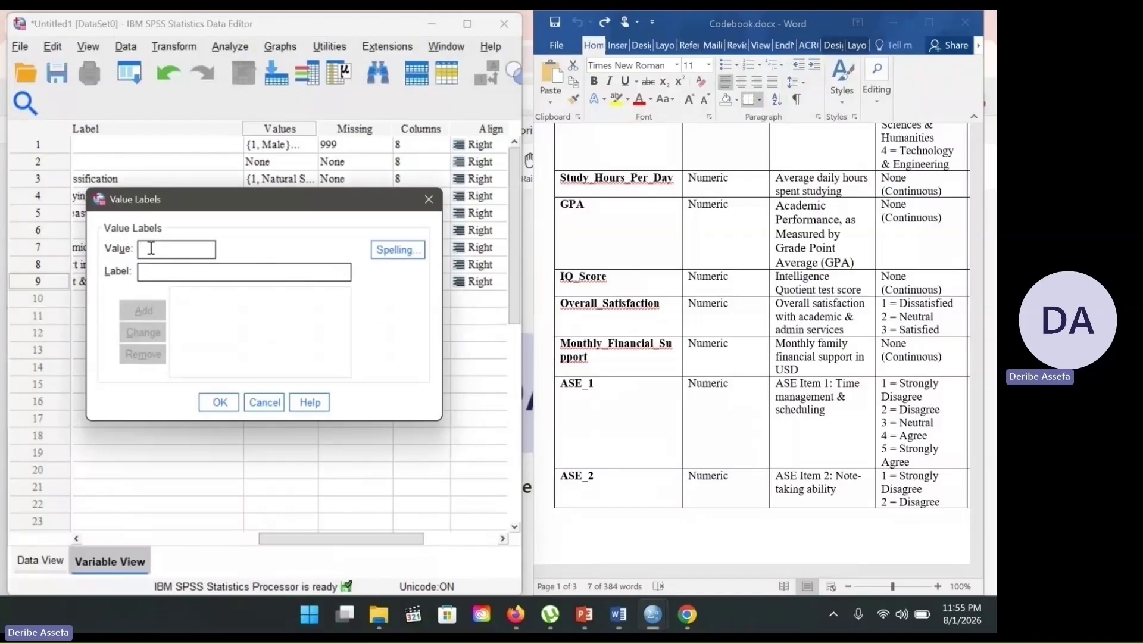
text(1)
click(157, 275)
text(Strongly dis)
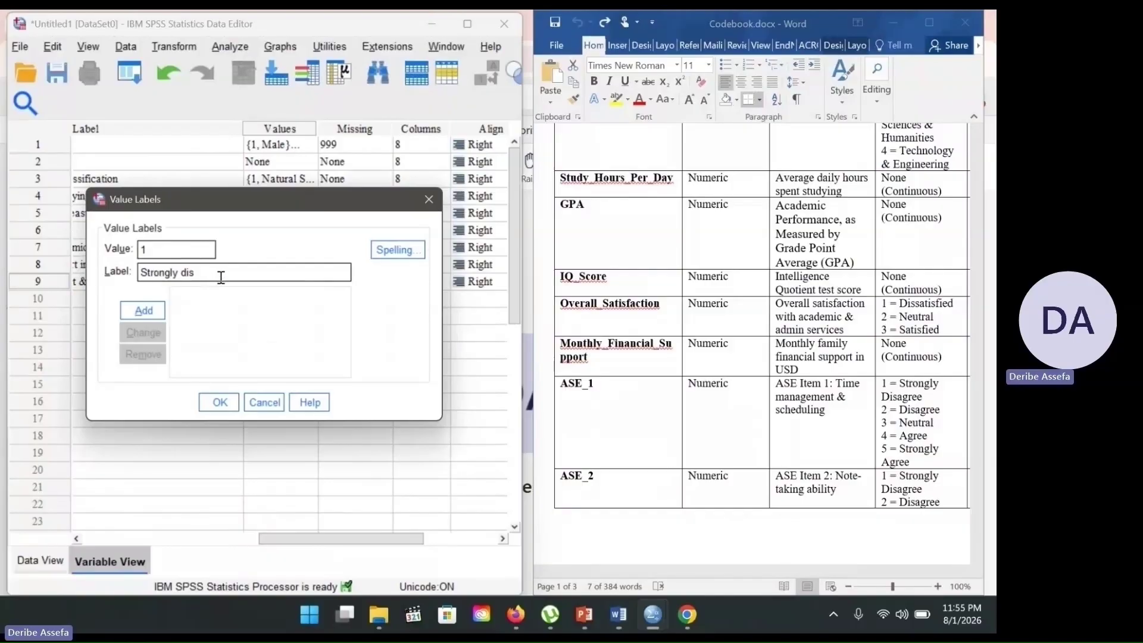
text(agree)
key(Return)
text(2)
click(152, 279)
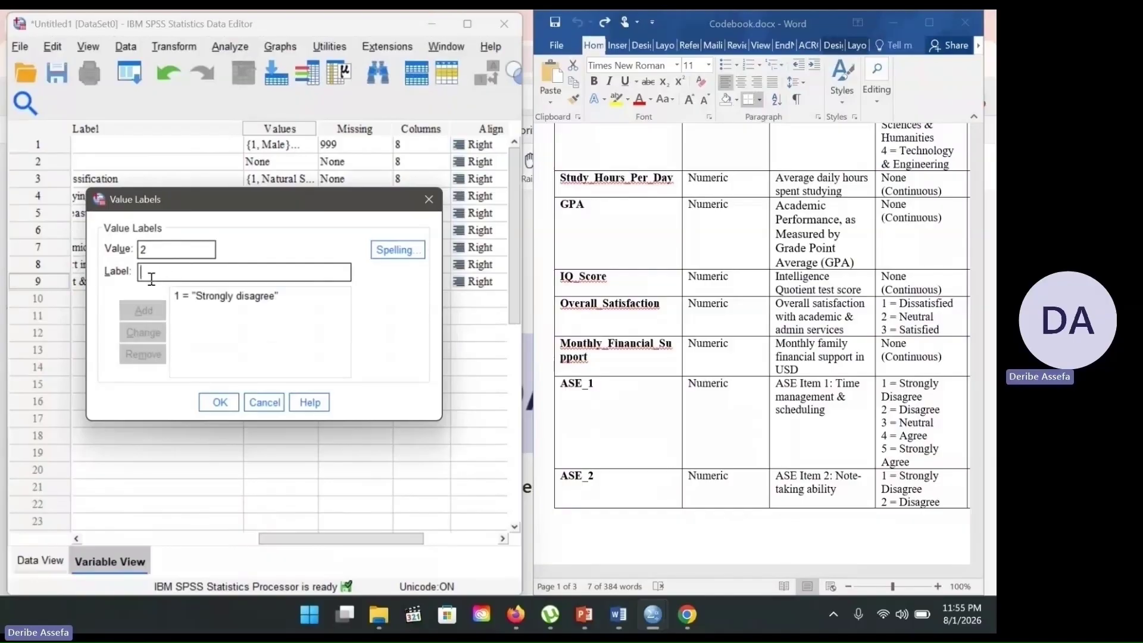
text(D)
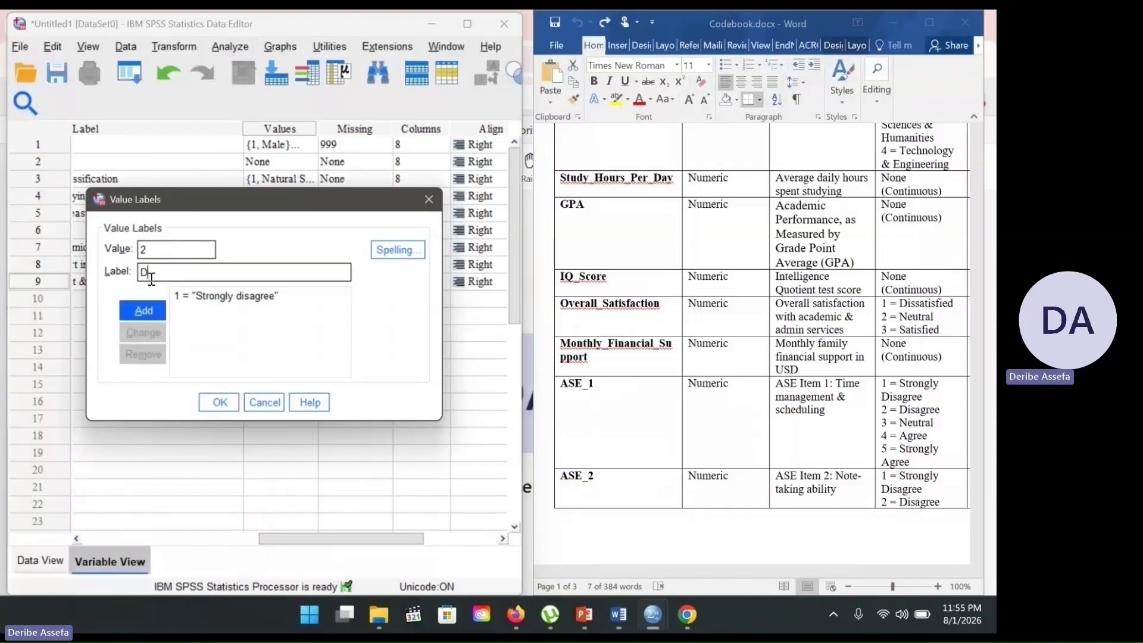
text(isagree)
key(Return)
Complete the ASE_1 value labels with 3 = Neutral, 4 = Agree and 5 = Strongly agree, and accept them
text(3)
click(153, 274)
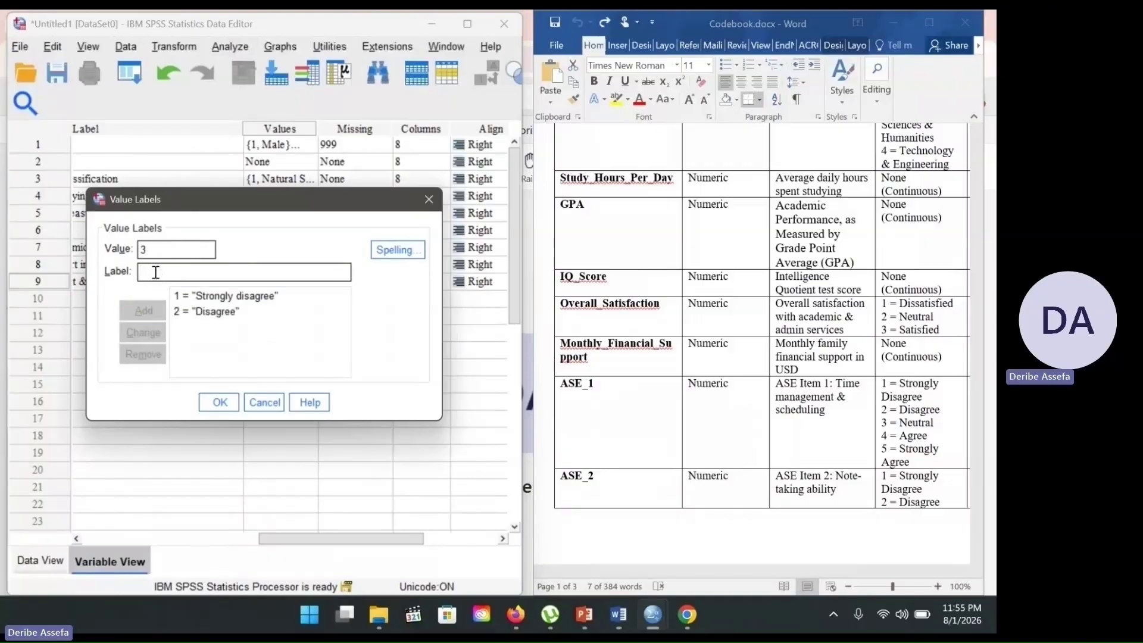
text(Neutral)
key(Return)
text(4)
click(153, 272)
text(Agree)
key(Return)
text(5)
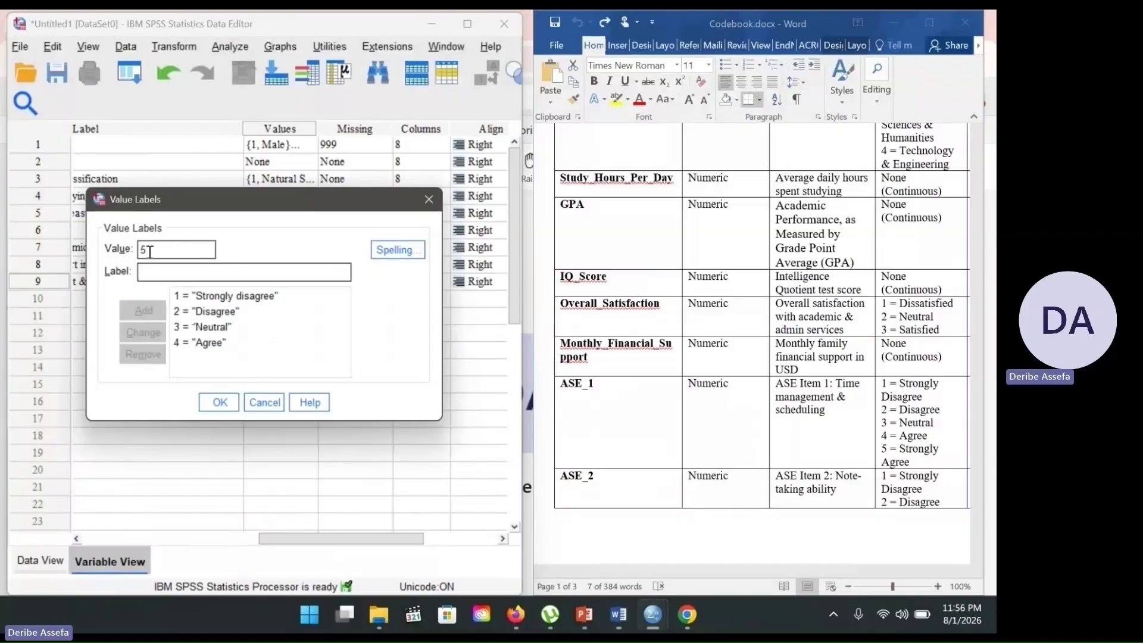
click(153, 274)
text(Strongly agree)
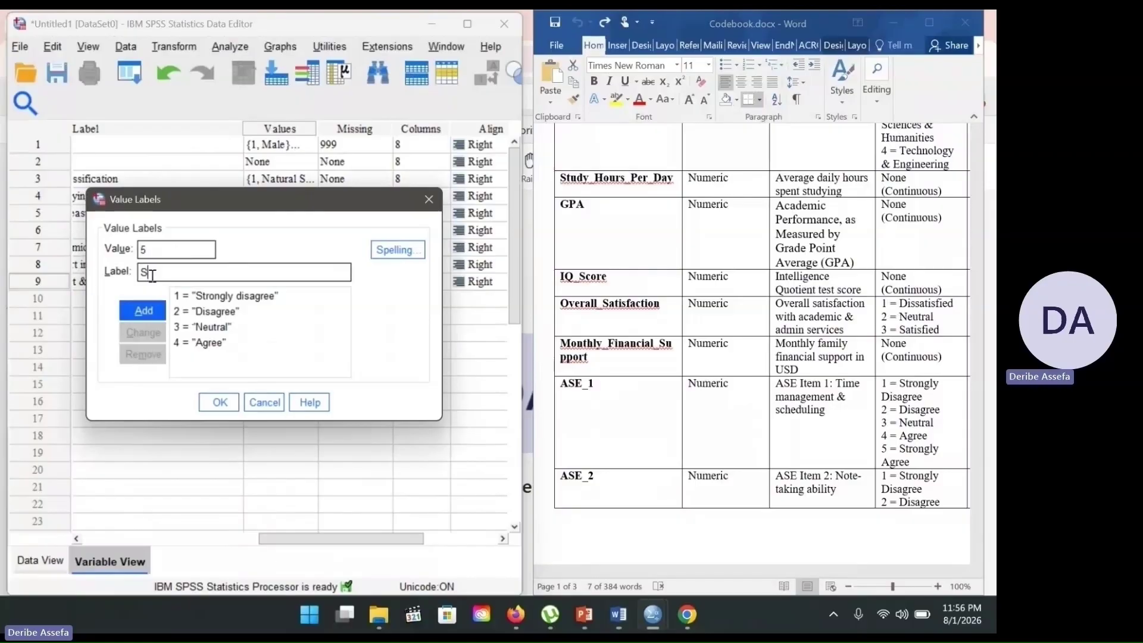
click(141, 309)
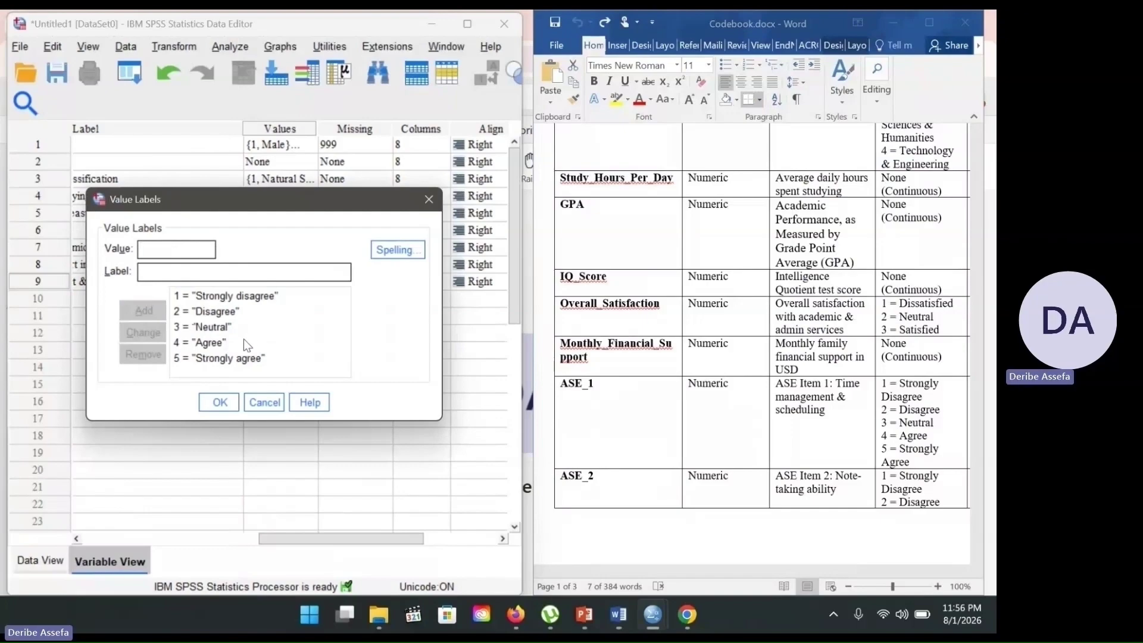
click(218, 400)
Set the ASE_1 variable's measurement level to Ordinal
drag(337, 538, 419, 536)
click(413, 284)
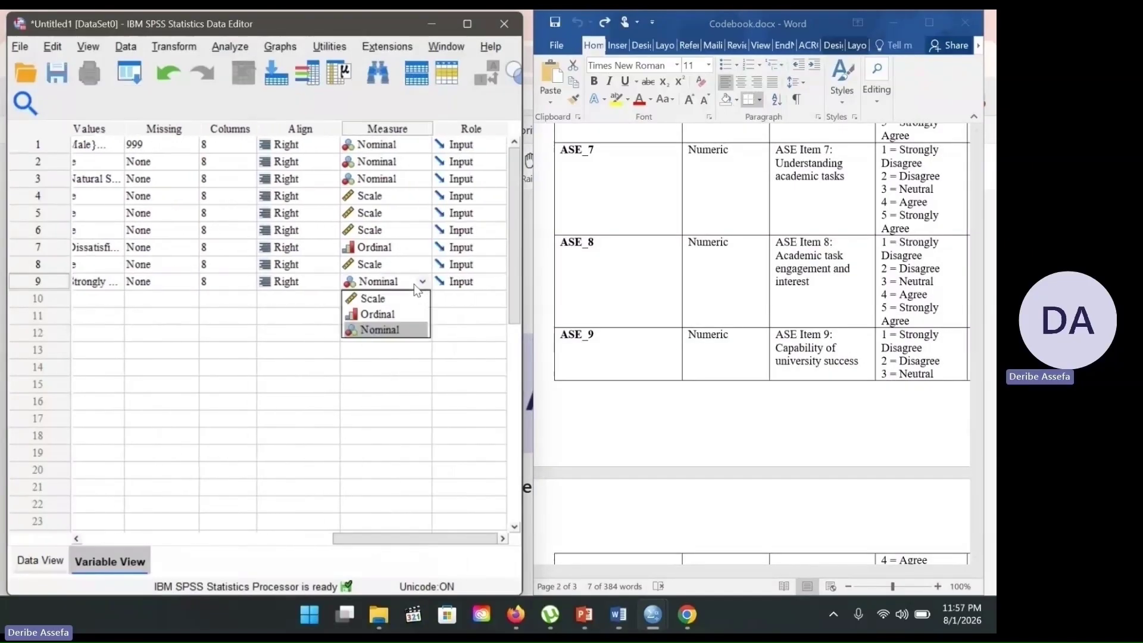
click(379, 315)
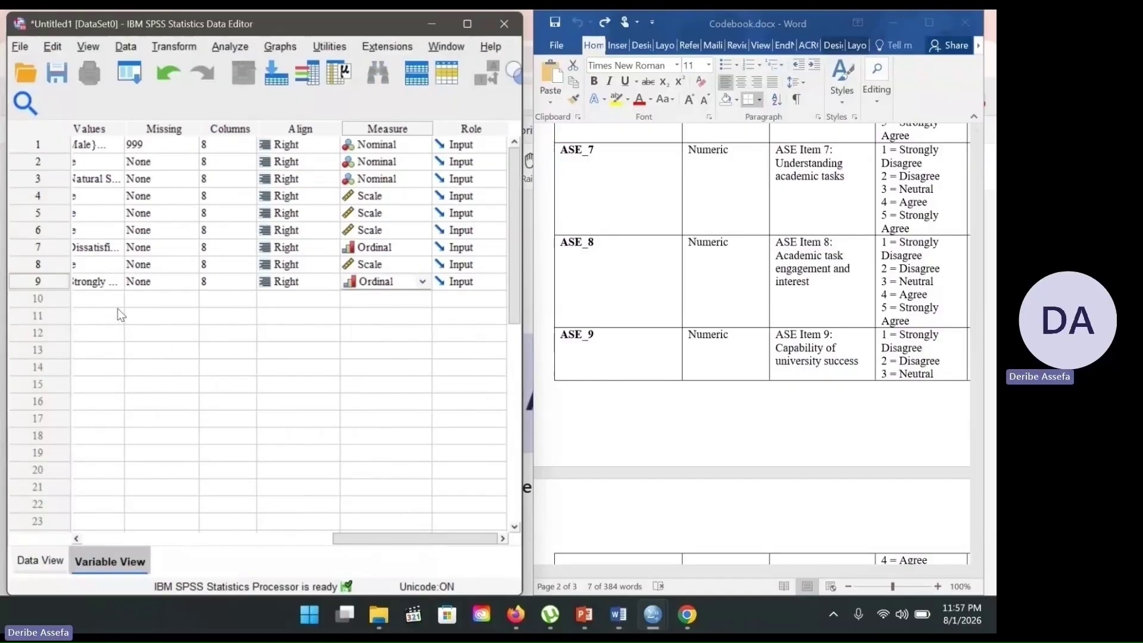
drag(380, 538, 134, 535)
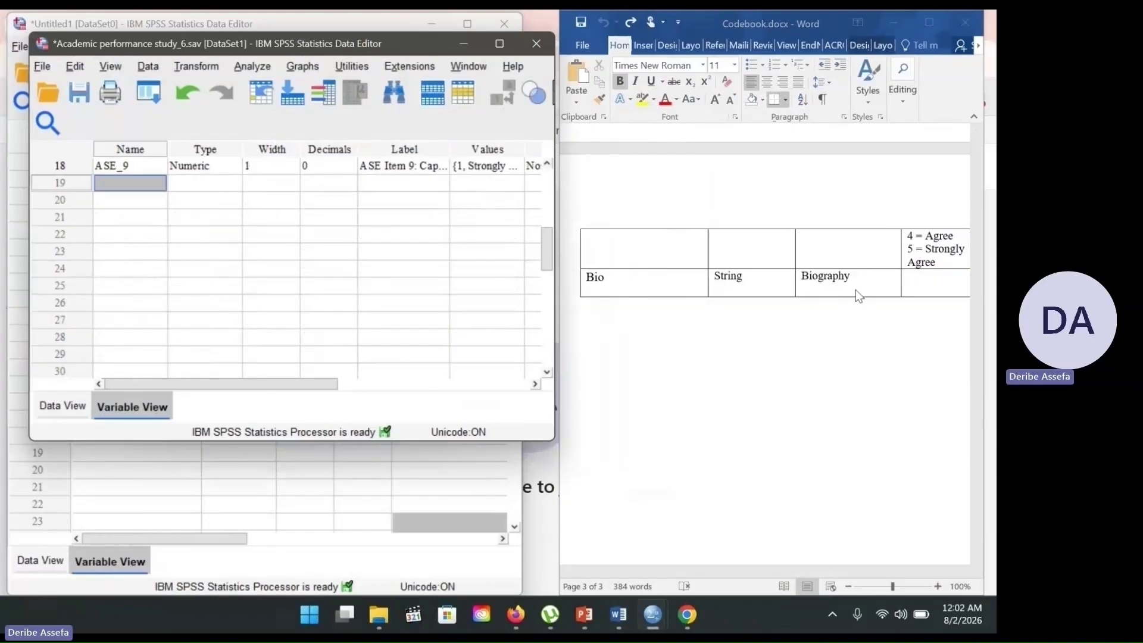
Add a String variable named Bio in row 19 of the Academic performance study_6.sav dataset
click(110, 182)
text(Bio)
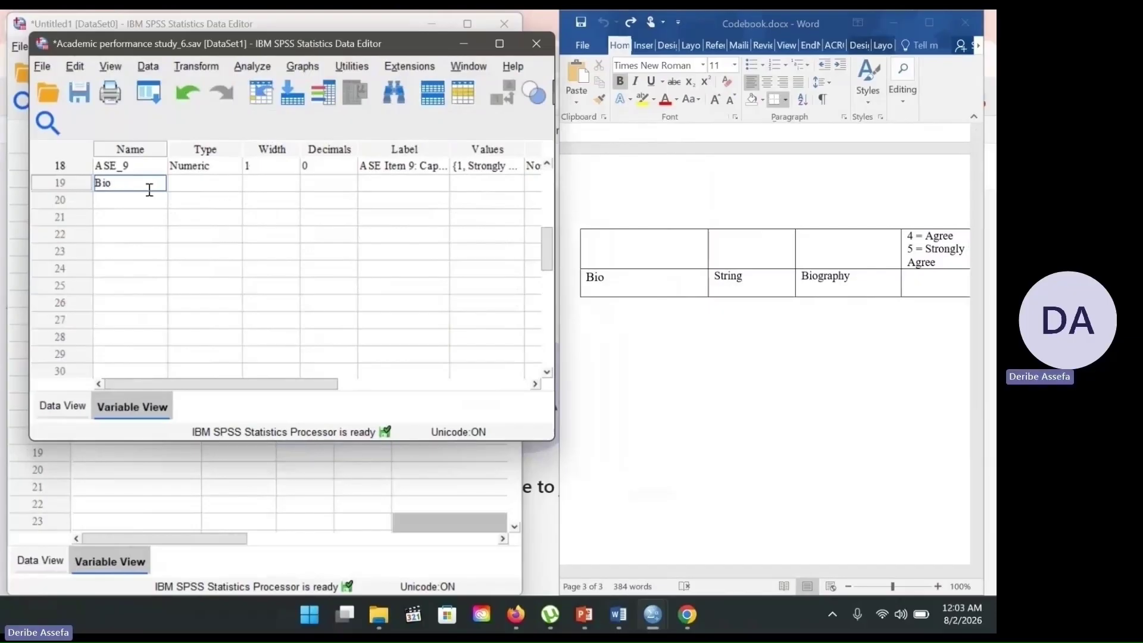
click(233, 184)
click(233, 185)
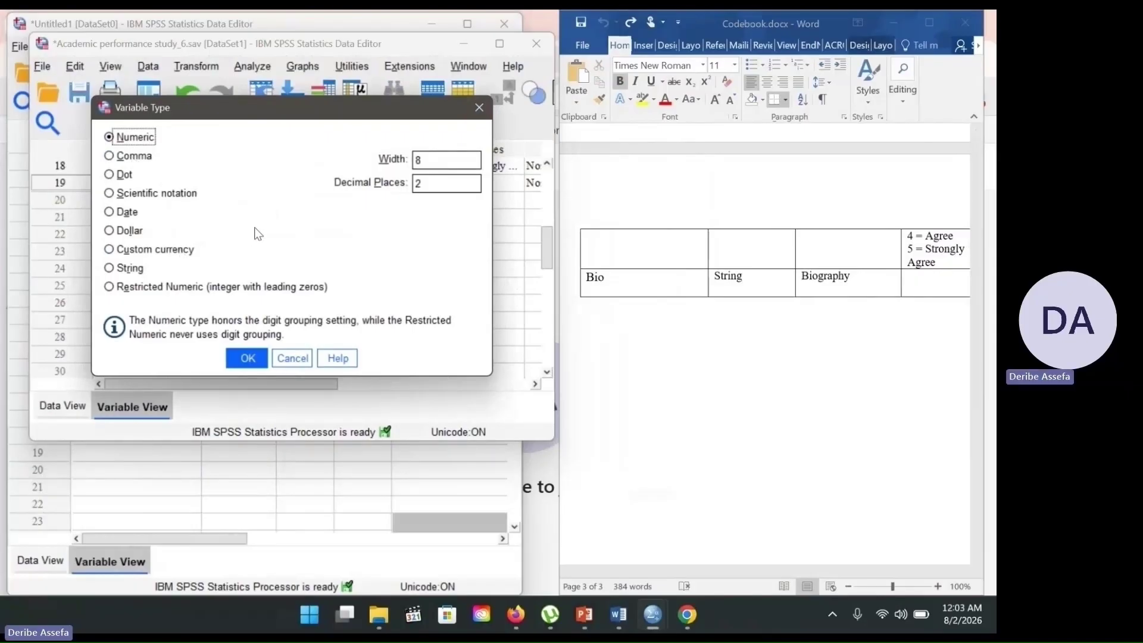
click(109, 268)
click(248, 358)
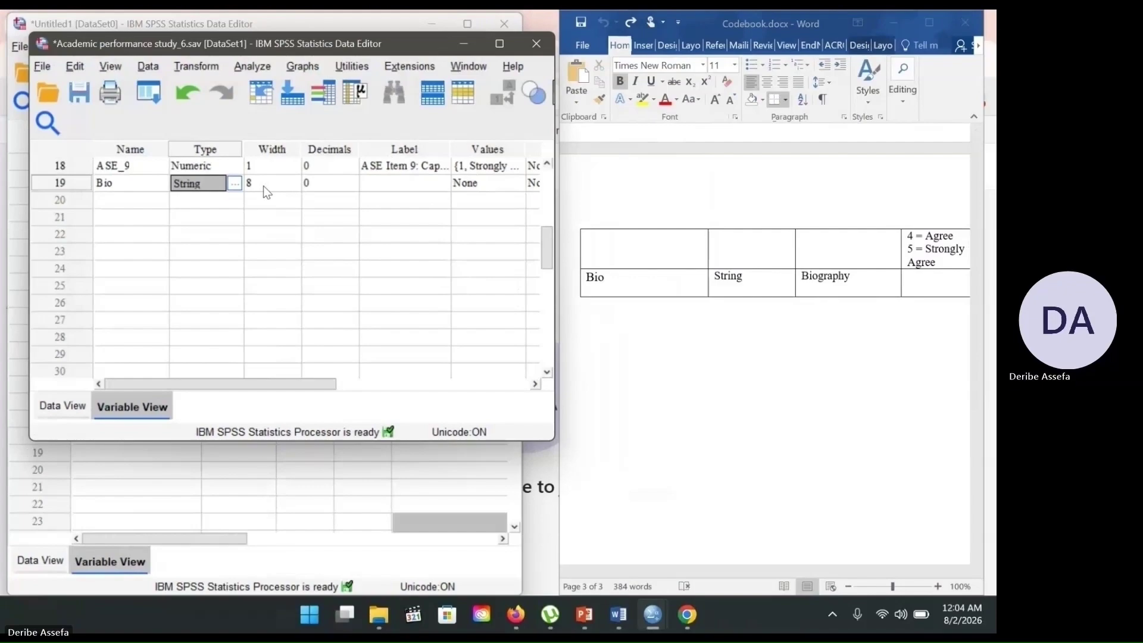
Set the Bio variable's width to 1000 characters
click(281, 184)
click(294, 187)
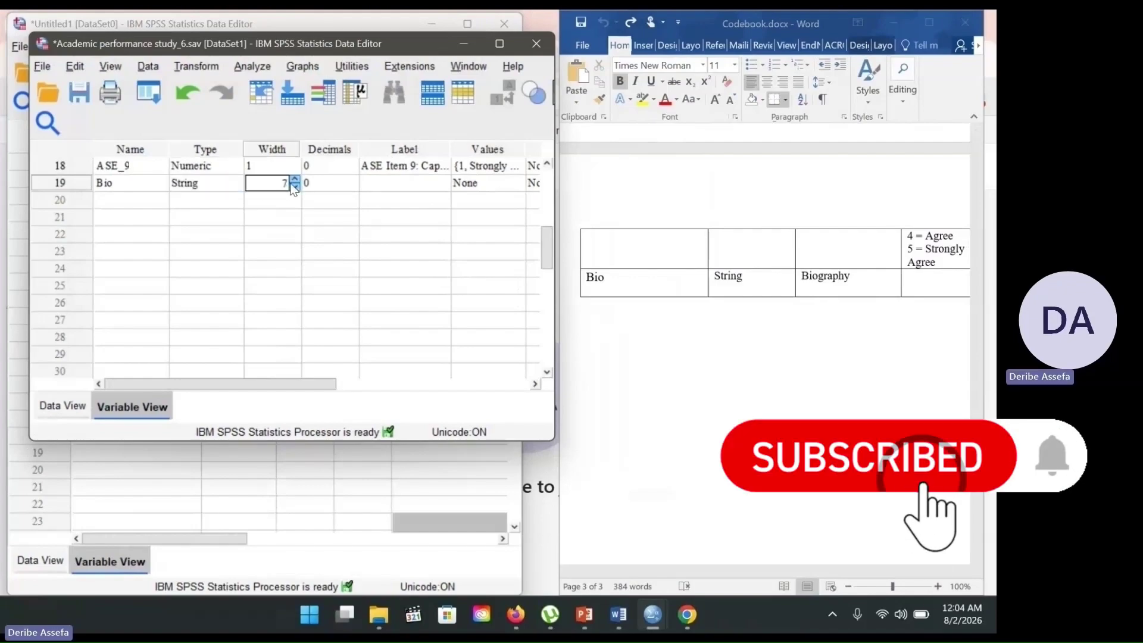
double_click(285, 183)
text(1000)
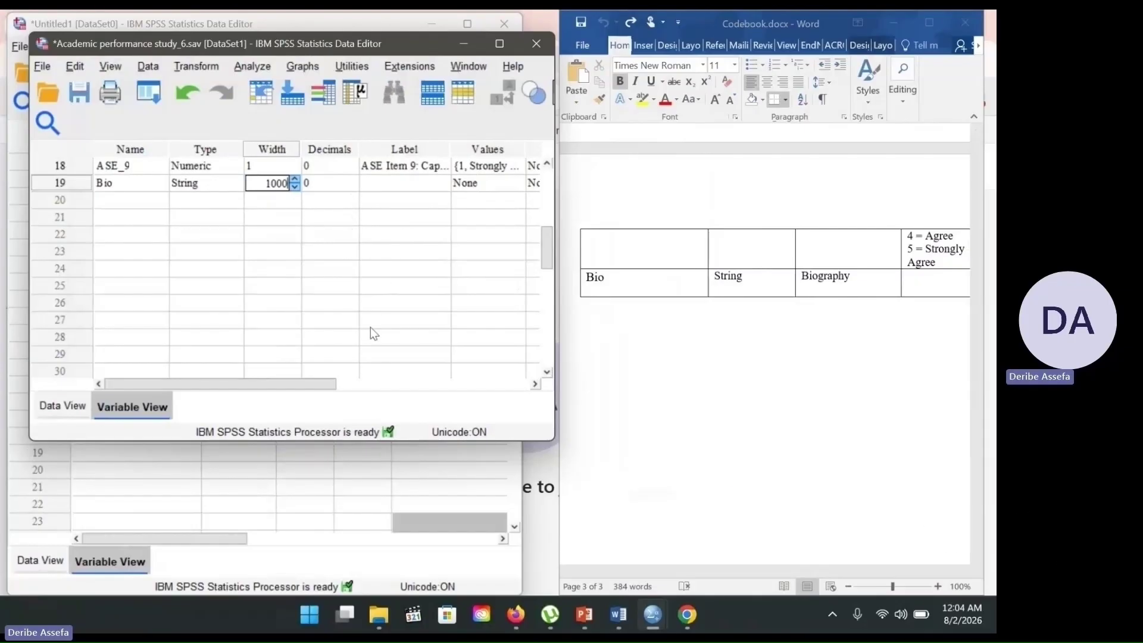
drag(306, 380, 402, 377)
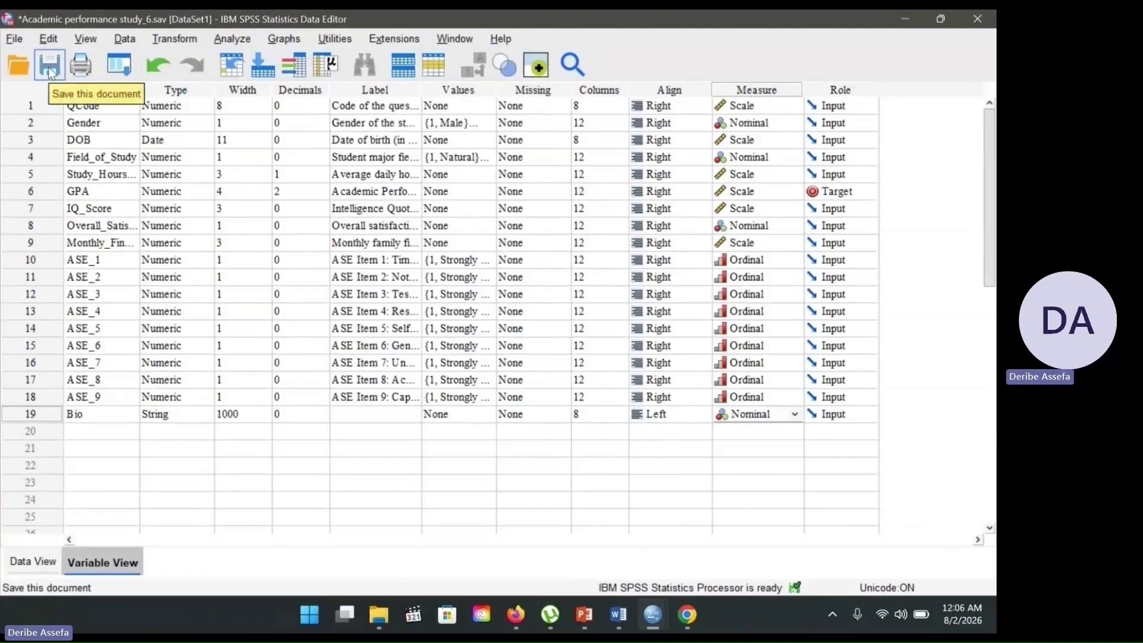
Start saving the Academic performance study_6.sav dataset with Save As
click(13, 40)
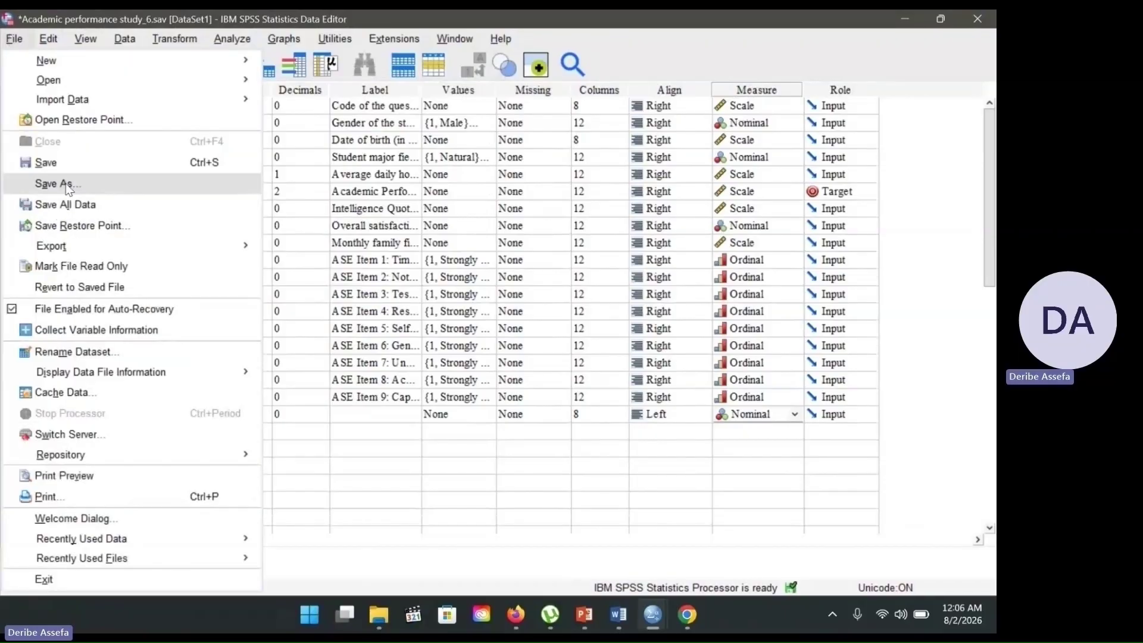